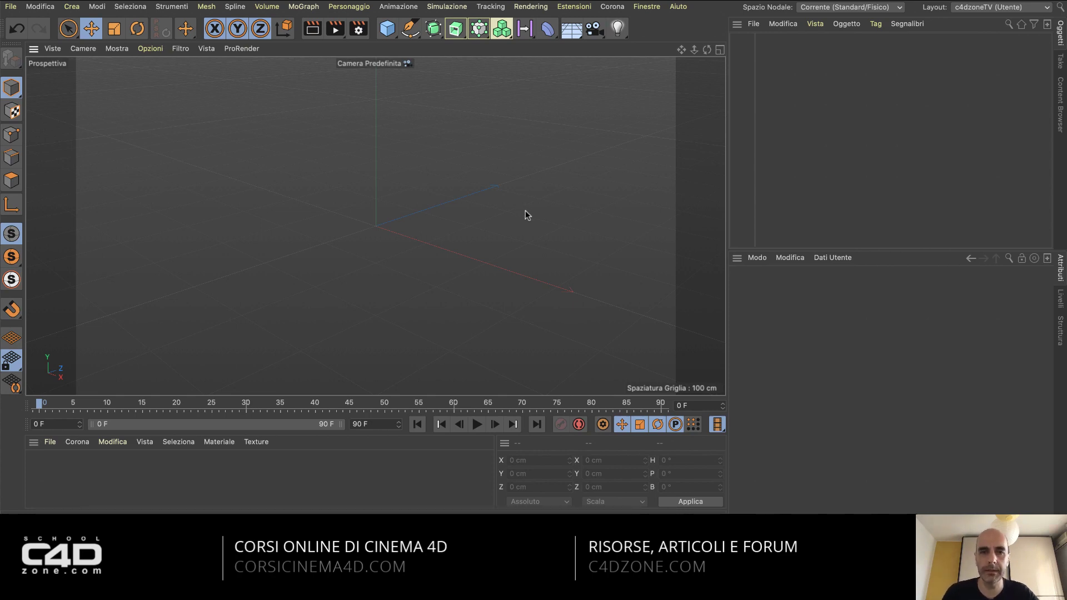
Add a cube to the scene and create two new materials.
click(387, 28)
drag(543, 305, 582, 249)
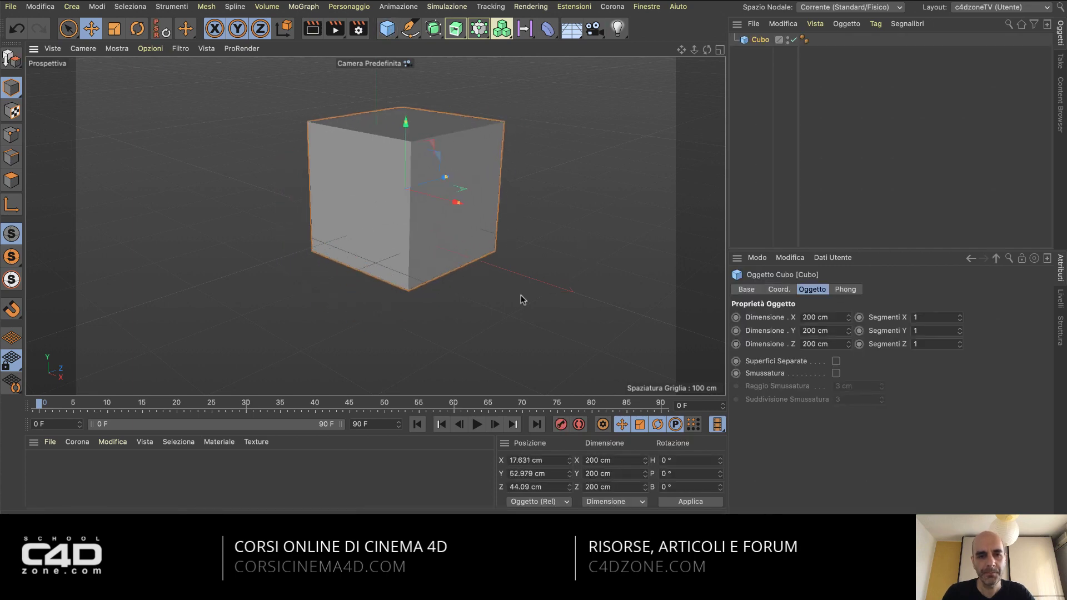
double_click(112, 478)
click(150, 481)
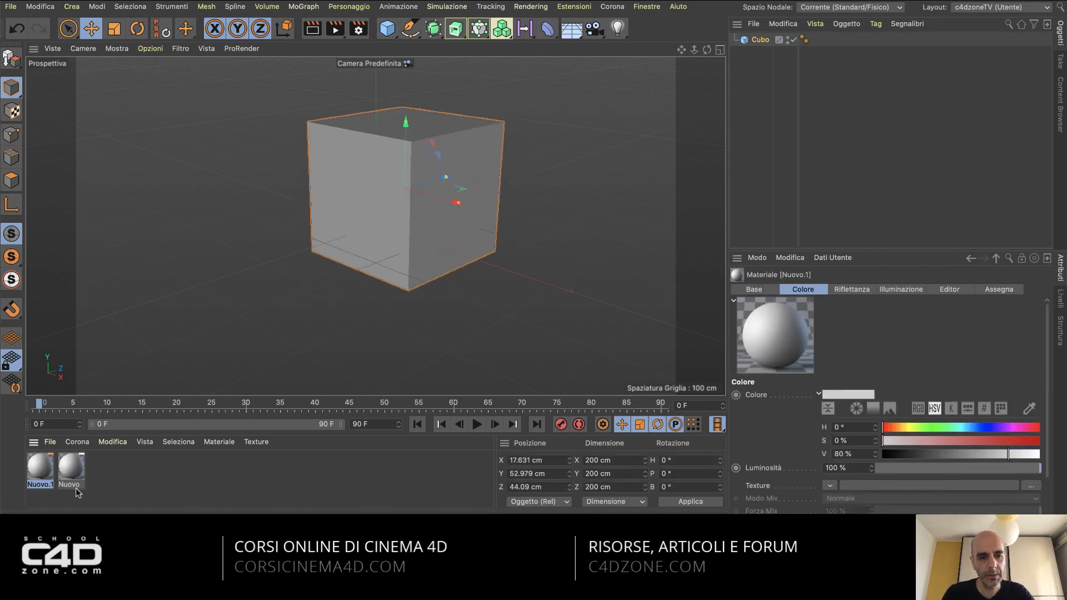
ctrl+drag(40, 469, 78, 472)
Name one material 'attuale', colour it pure red (RGB 255, 0, 0), and apply it to the cube.
double_click(71, 469)
drag(358, 63, 476, 51)
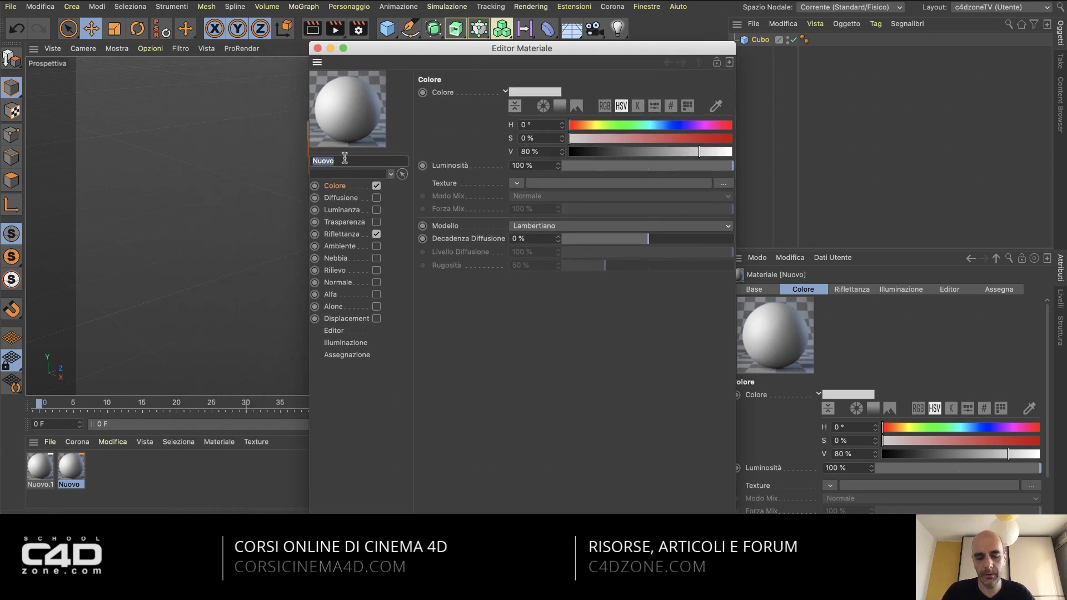
text(attuale)
key(Return)
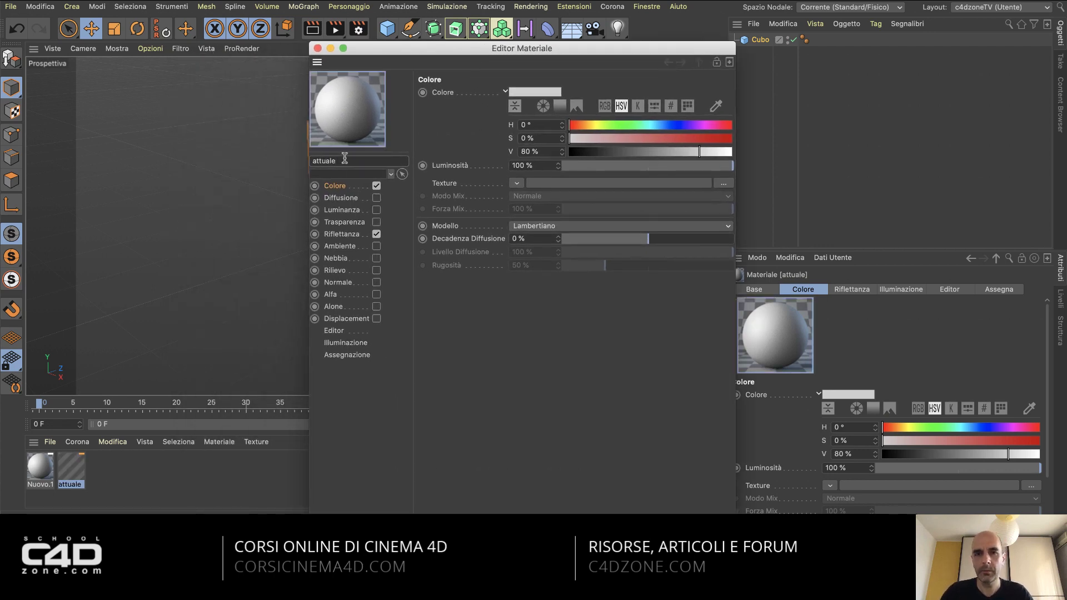
click(627, 123)
drag(628, 151, 494, 165)
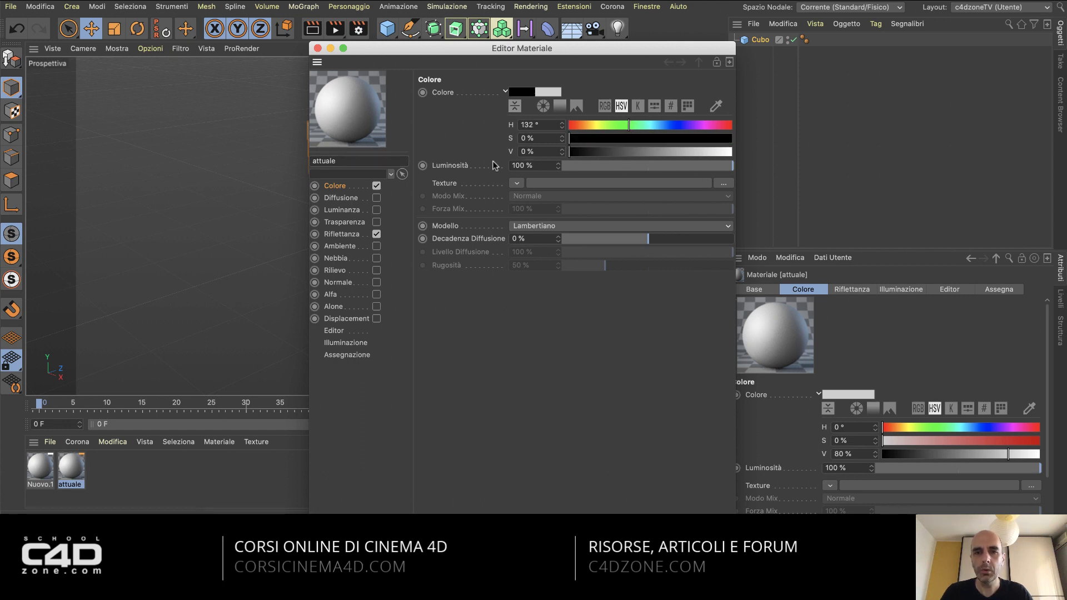
mouse_move(674, 125)
mouse_down()
mouse_move(754, 126)
mouse_move(739, 138)
mouse_move(765, 151)
mouse_up()
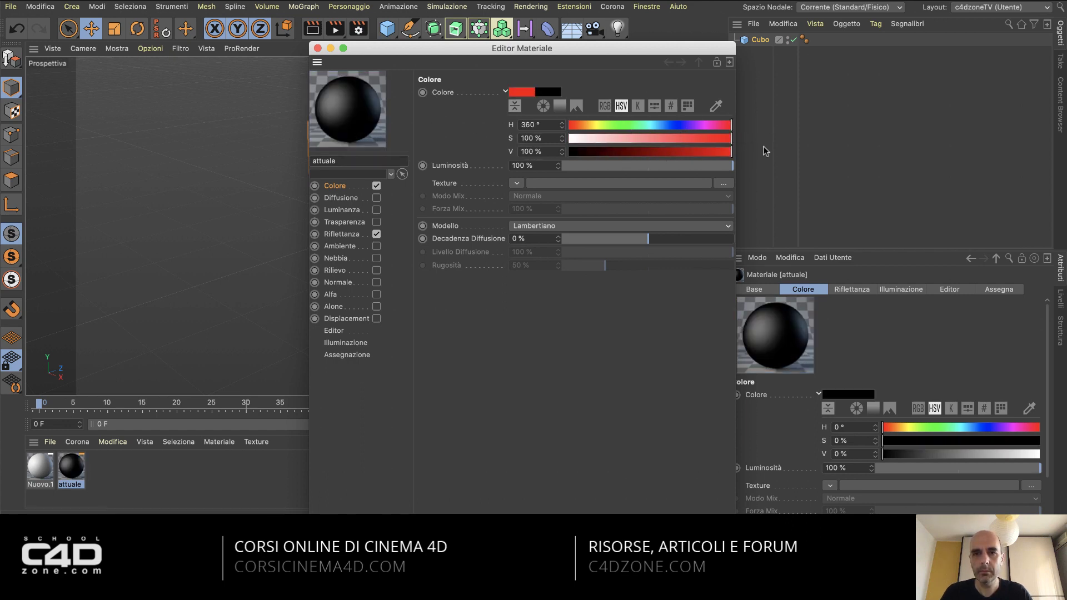
click(604, 106)
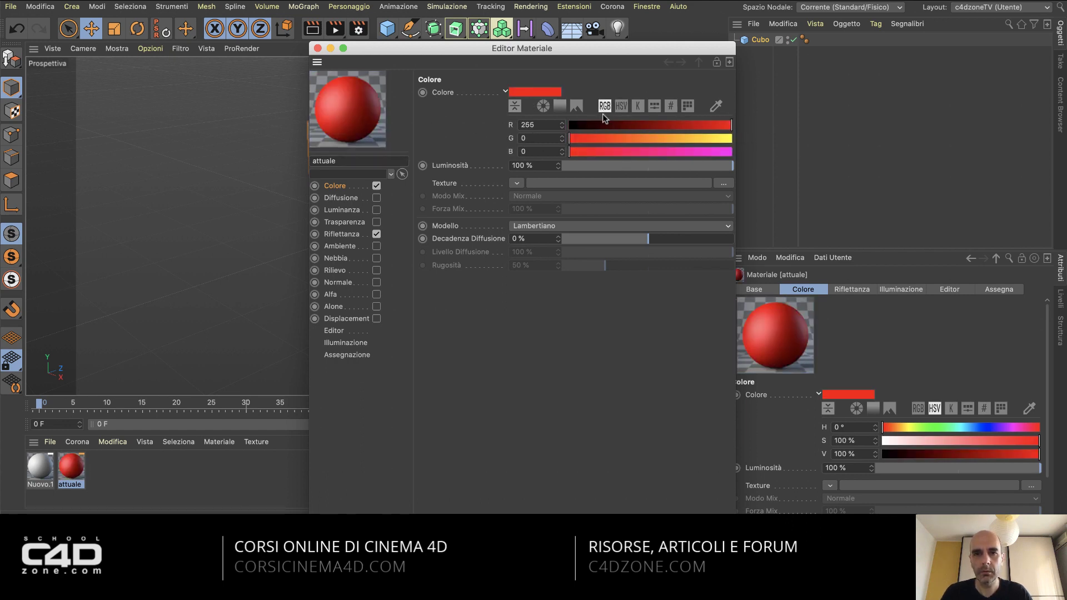
click(317, 48)
drag(71, 468, 459, 218)
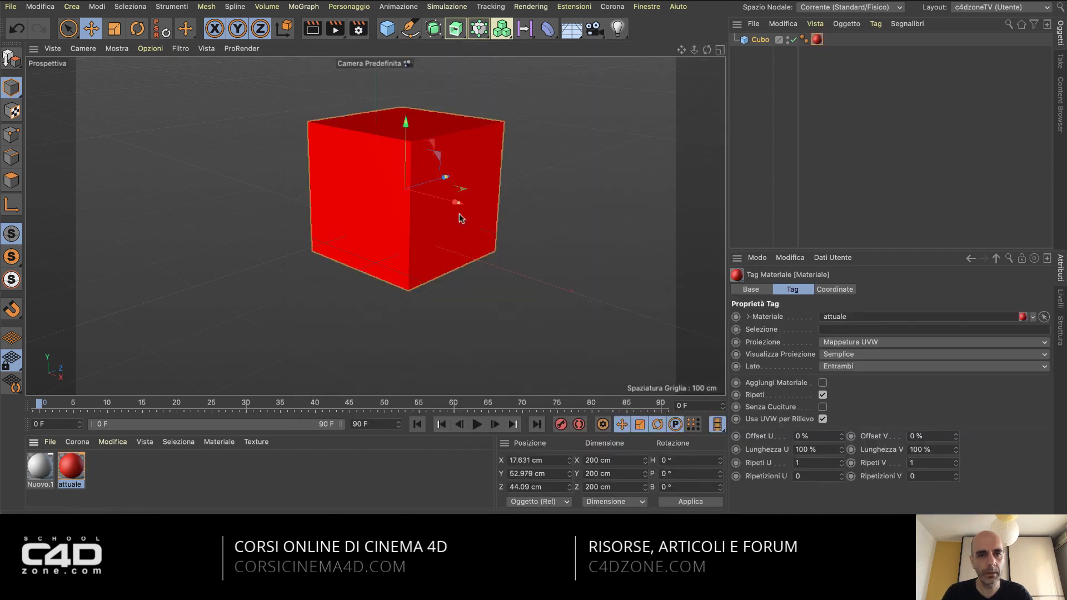
Rename material Nuovo.1 to 'cambiare' and set its colour to magenta (G about 54).
double_click(41, 469)
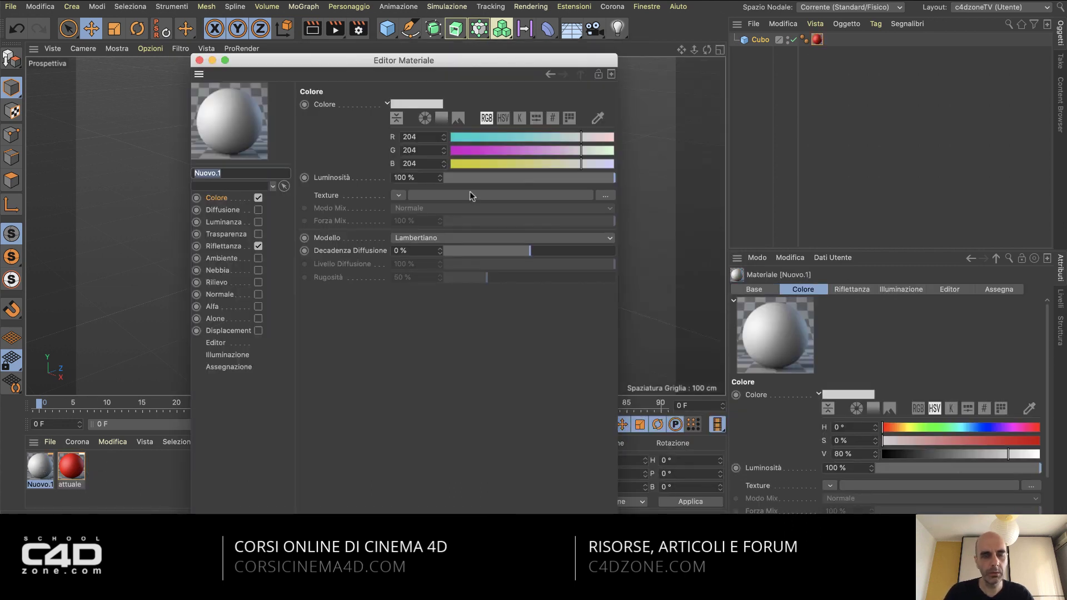
text(cambiar)
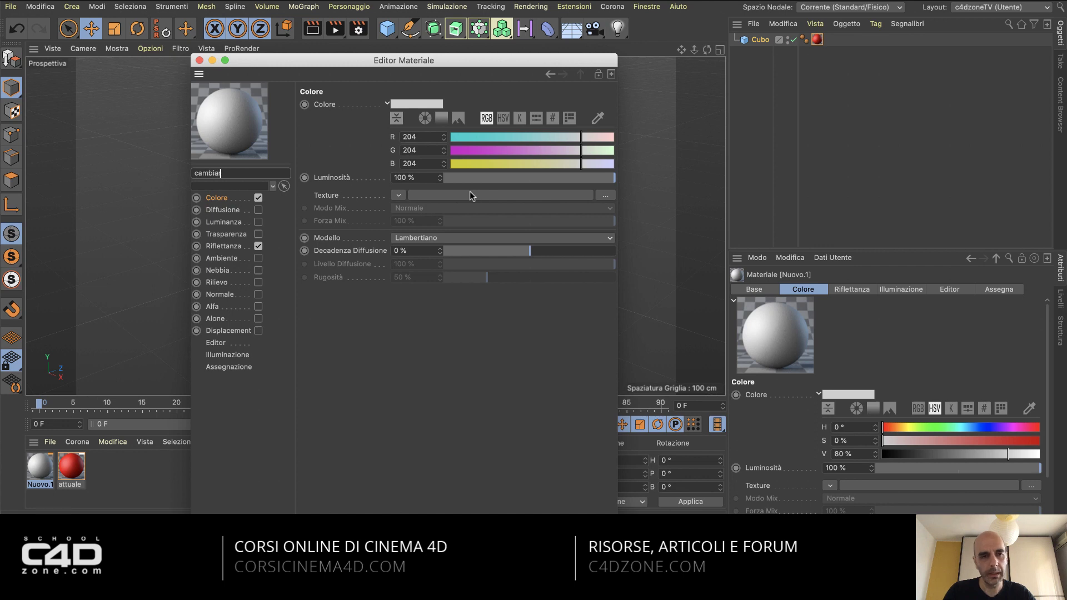
text(e)
key(Return)
click(484, 150)
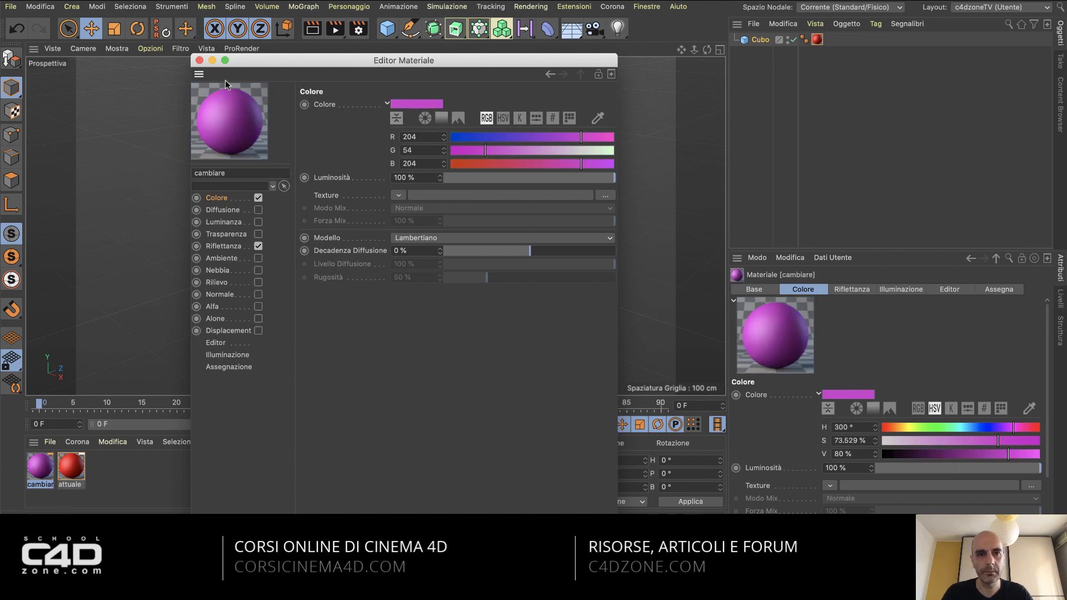
click(199, 60)
click(341, 481)
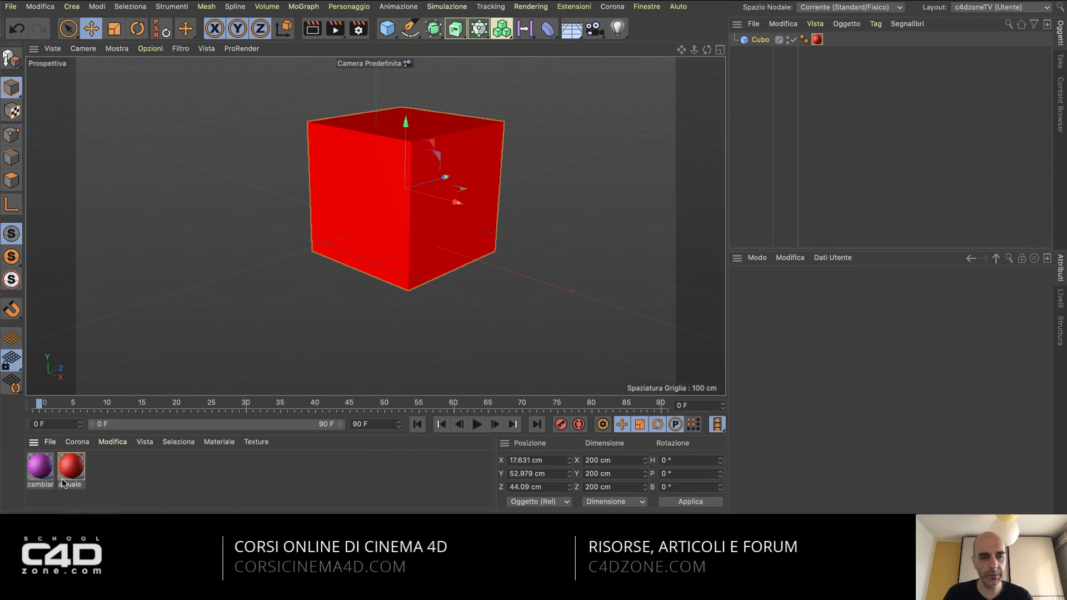
Rename the cambiare material to 'nuovo'.
click(44, 473)
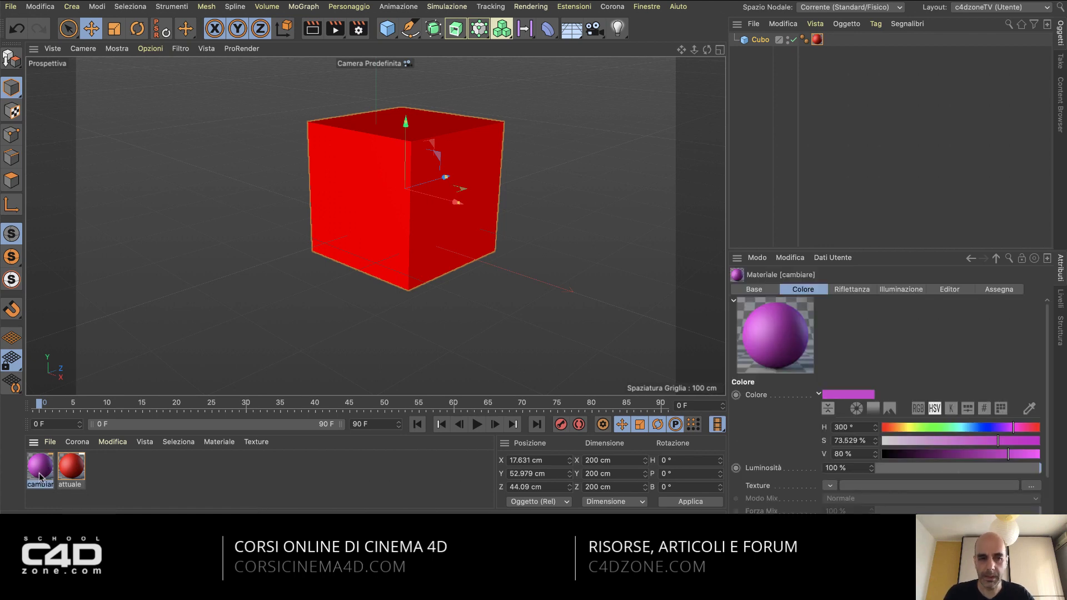
double_click(39, 484)
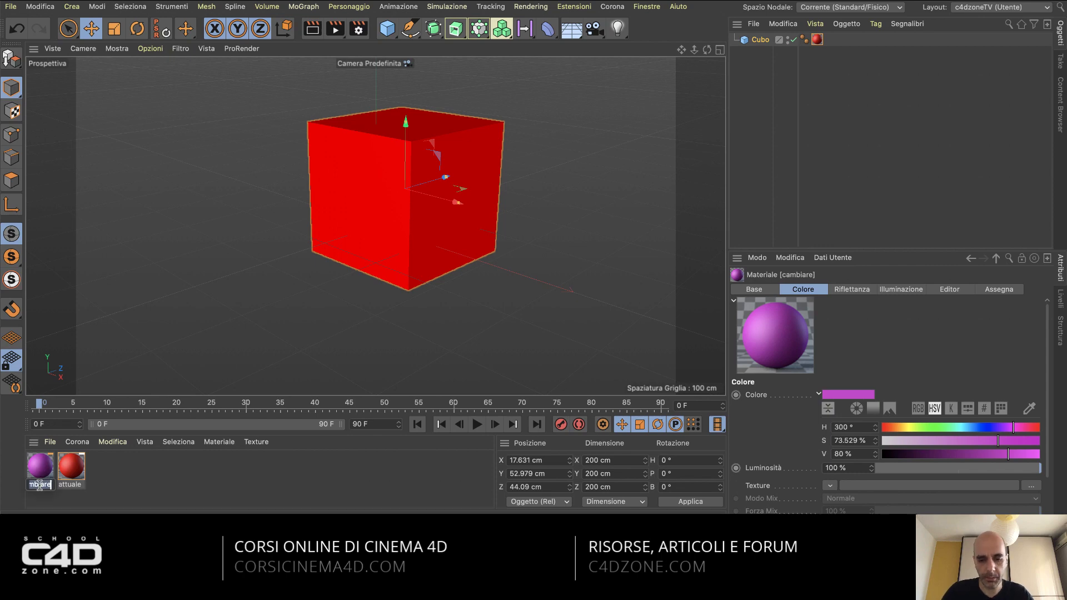
text(ruovo)
key(Return)
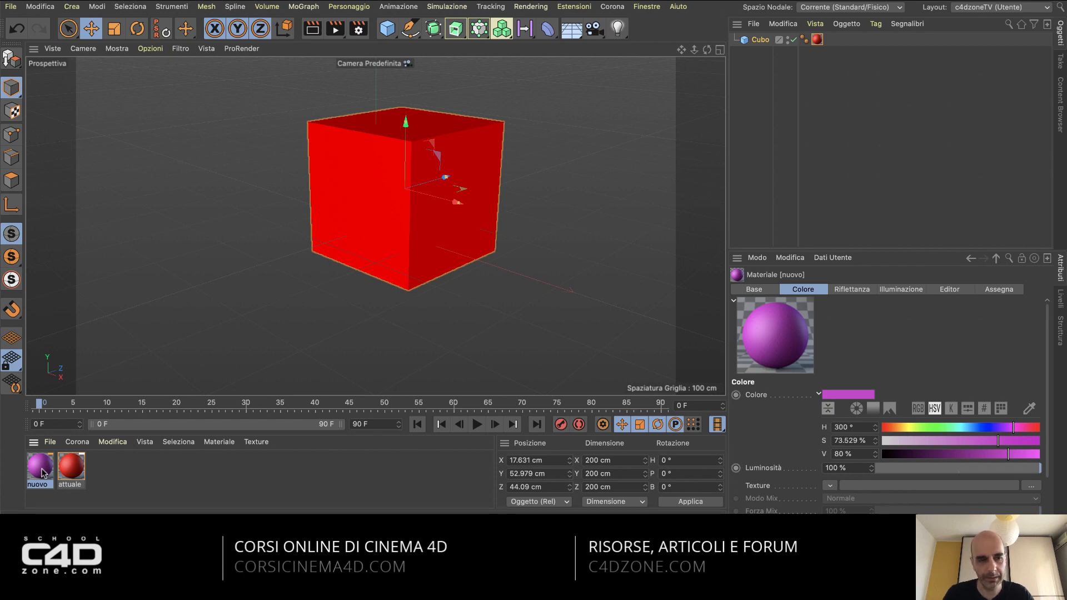
Drop nuovo onto attuale to replace it, turning the cube magenta.
drag(42, 472, 73, 472)
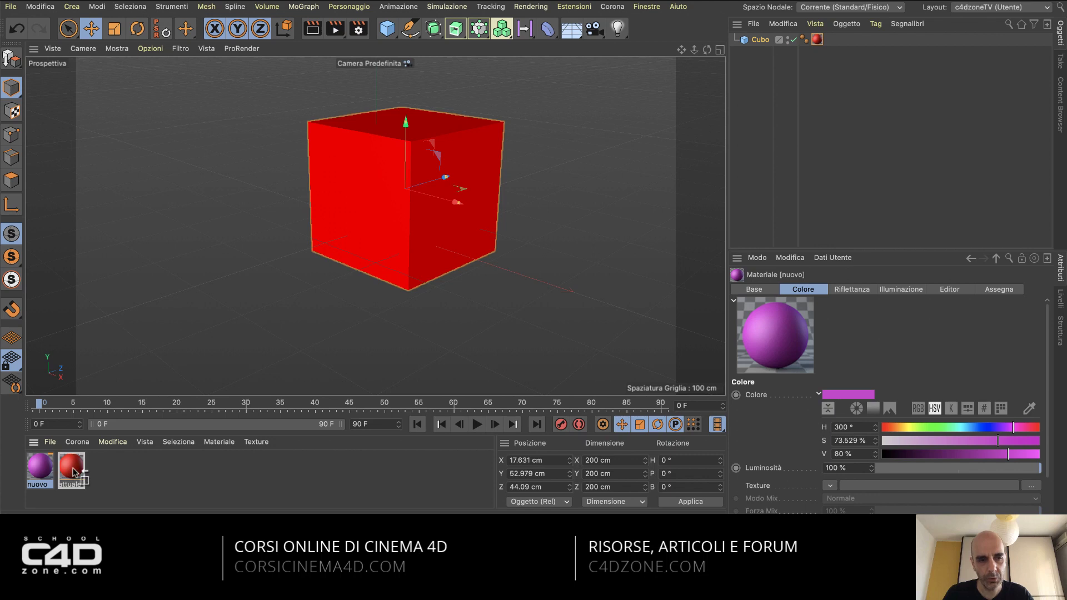
drag(73, 472, 74, 470)
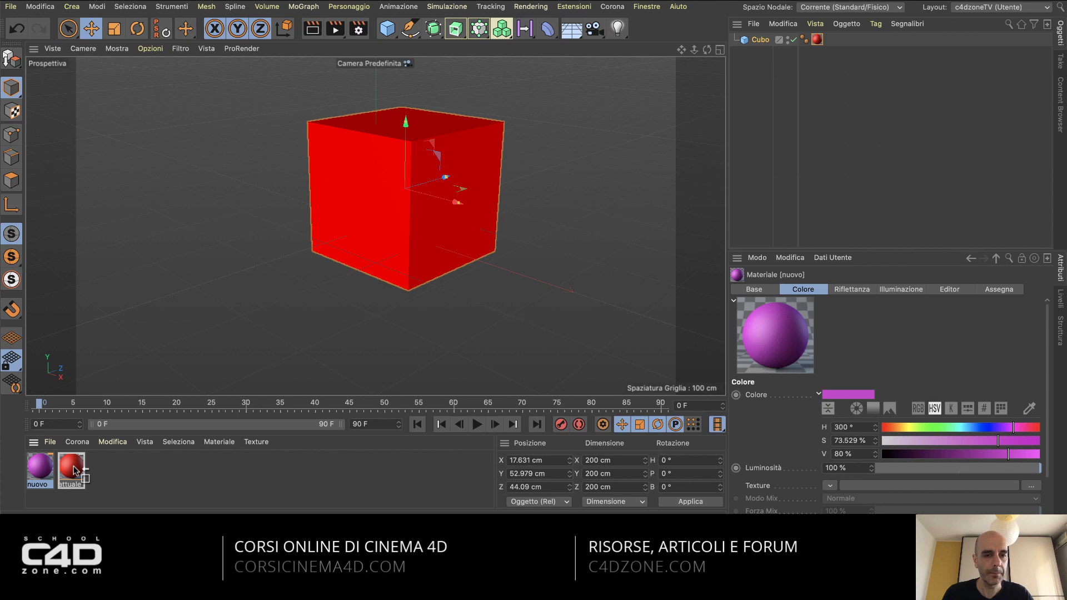
drag(74, 471, 75, 472)
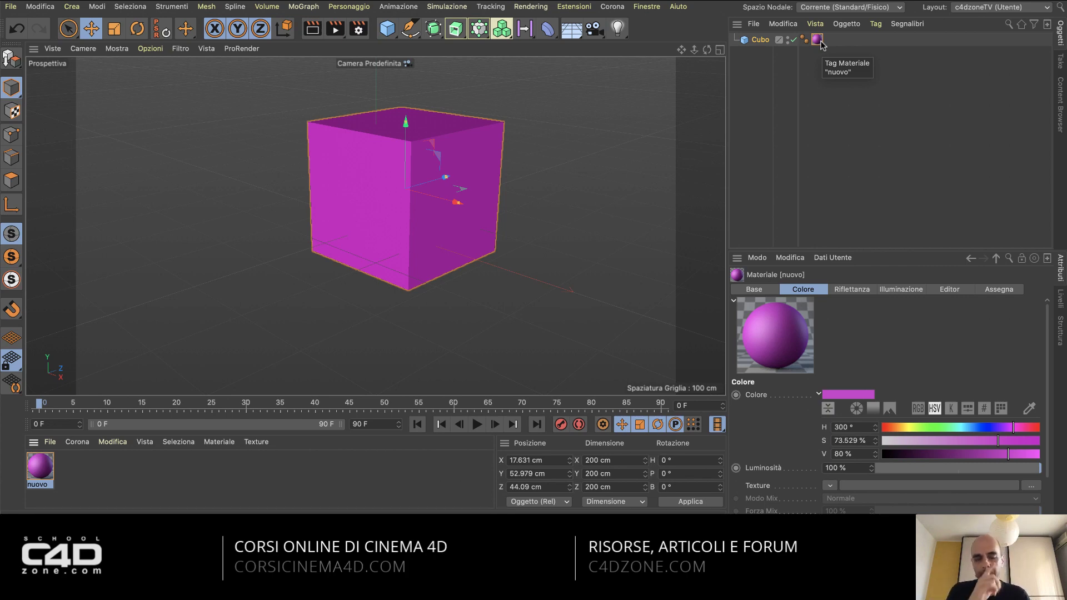
In the four-view layout, drag out cube copies in the Top view, making Cubo.1 through Cubo.15.
alt+drag(381, 269, 388, 276)
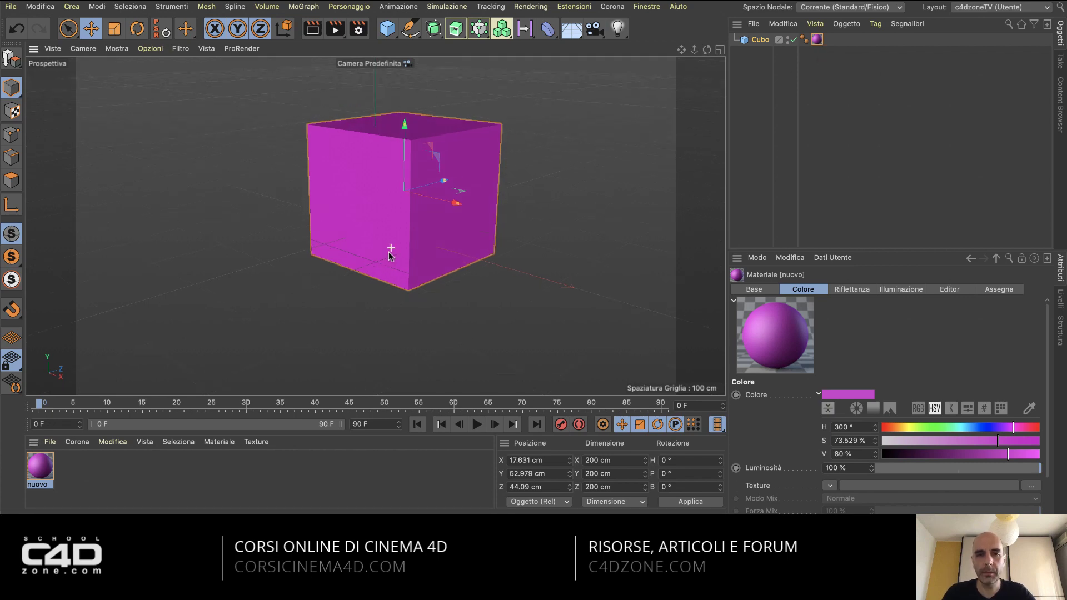
click(719, 49)
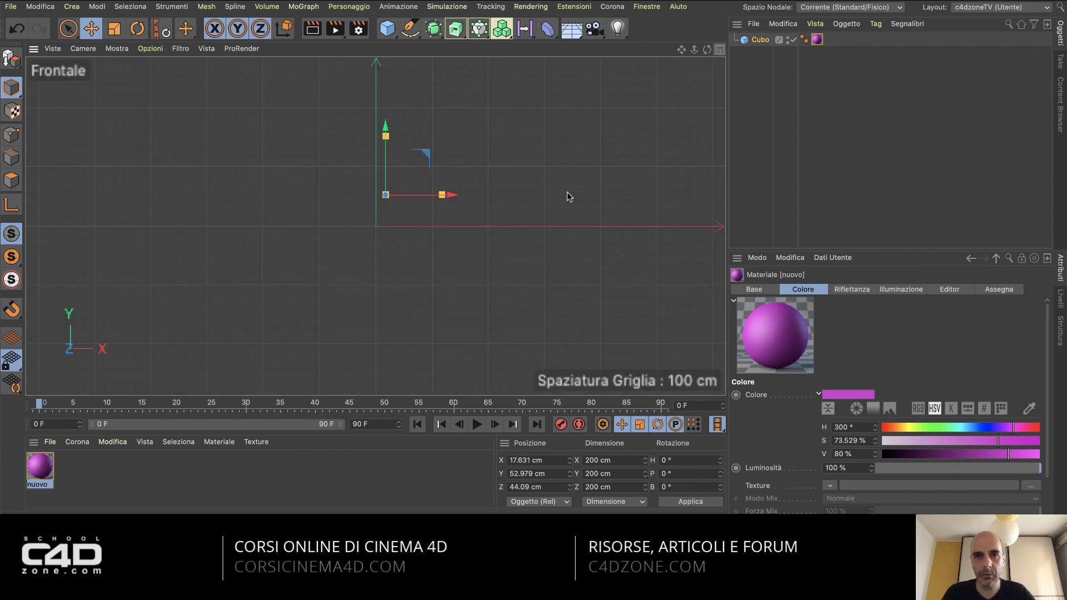
scroll(555, 156, down, 3)
mouse_move(528, 156)
ctrl+mouse_down()
mouse_move(622, 143)
mouse_move(575, 183)
mouse_move(476, 115)
mouse_move(534, 128)
ctrl+mouse_up()
mouse_move(534, 128)
ctrl+mouse_down()
mouse_move(610, 140)
mouse_move(578, 133)
ctrl+mouse_up()
mouse_move(578, 133)
ctrl+mouse_down()
mouse_move(488, 124)
mouse_move(556, 167)
ctrl+mouse_up()
mouse_move(556, 166)
ctrl+mouse_down()
mouse_move(615, 186)
mouse_move(651, 135)
mouse_move(694, 105)
mouse_move(631, 55)
mouse_move(620, 114)
mouse_move(535, 155)
ctrl+mouse_up()
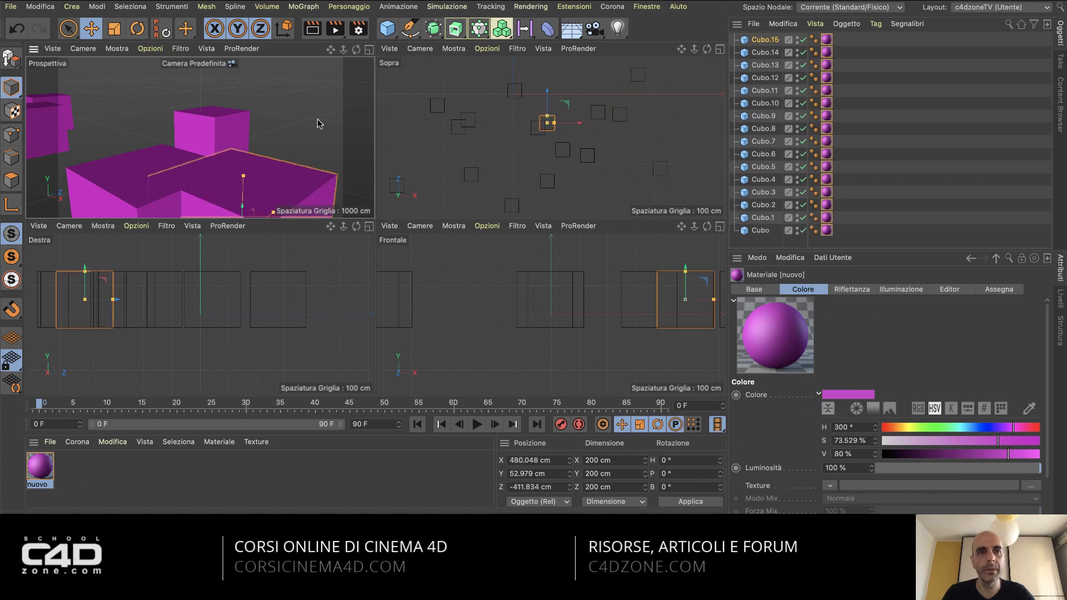
mouse_move(316, 124)
alt+mouse_down()
mouse_move(256, 146)
mouse_move(280, 157)
alt+mouse_up()
Maximise the Perspective view and zoom the view over the scattered cubes.
scroll(190, 183, up, 3)
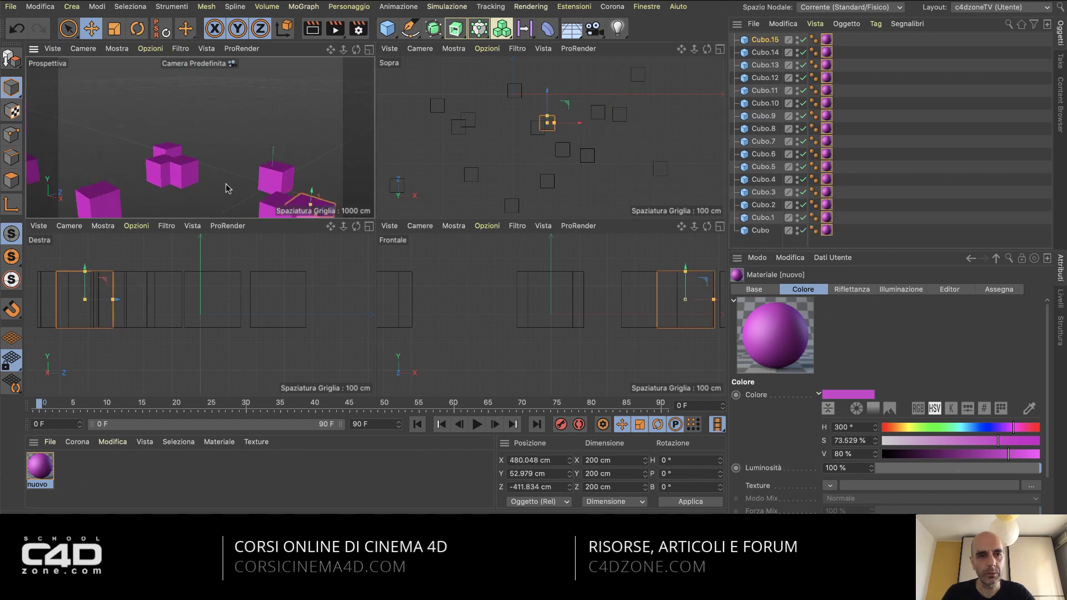
scroll(223, 177, up, 3)
click(369, 48)
scroll(418, 222, up, 2)
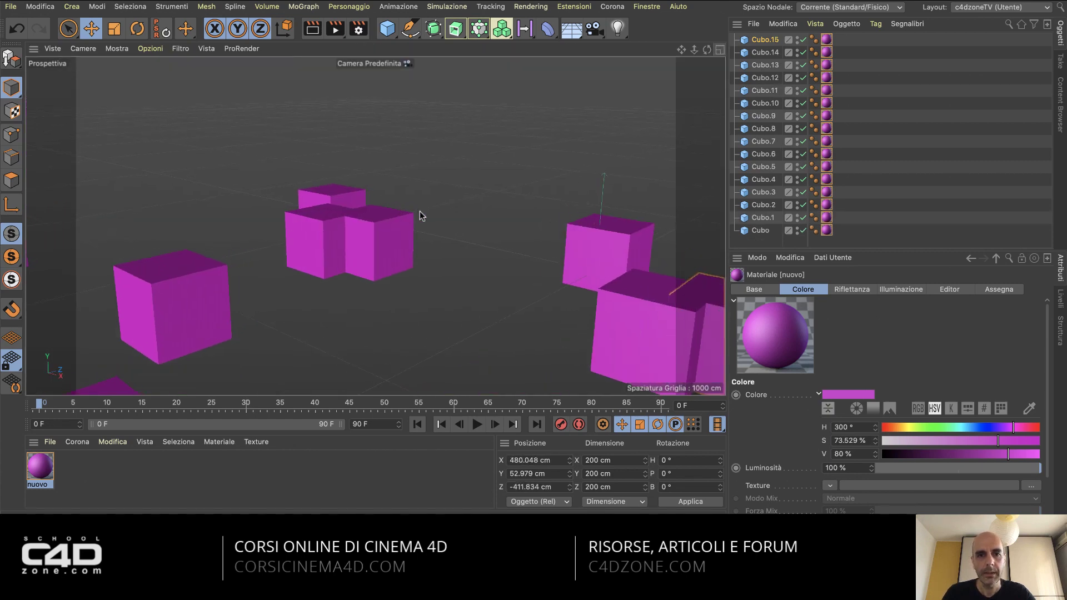
scroll(423, 194, up, 2)
scroll(439, 186, up, 2)
scroll(444, 222, up, 2)
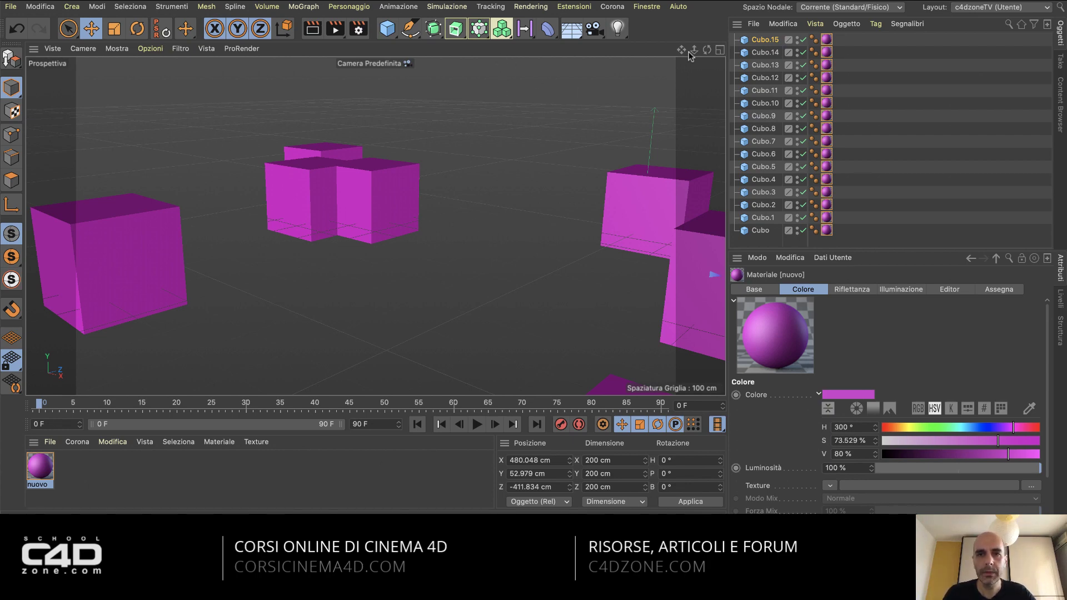
Zoom and orbit around the sixteen cubes from several angles, then show Camere > Navigazione.
mouse_move(694, 50)
mouse_down()
mouse_move(694, 78)
mouse_move(722, 67)
mouse_move(700, 55)
mouse_up()
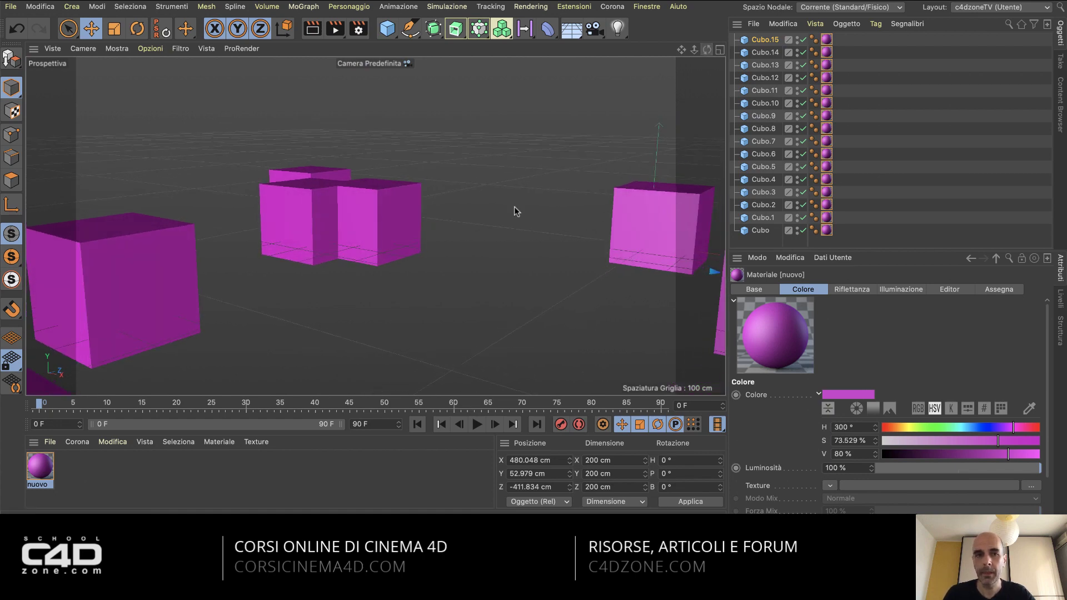
drag(706, 50, 700, 53)
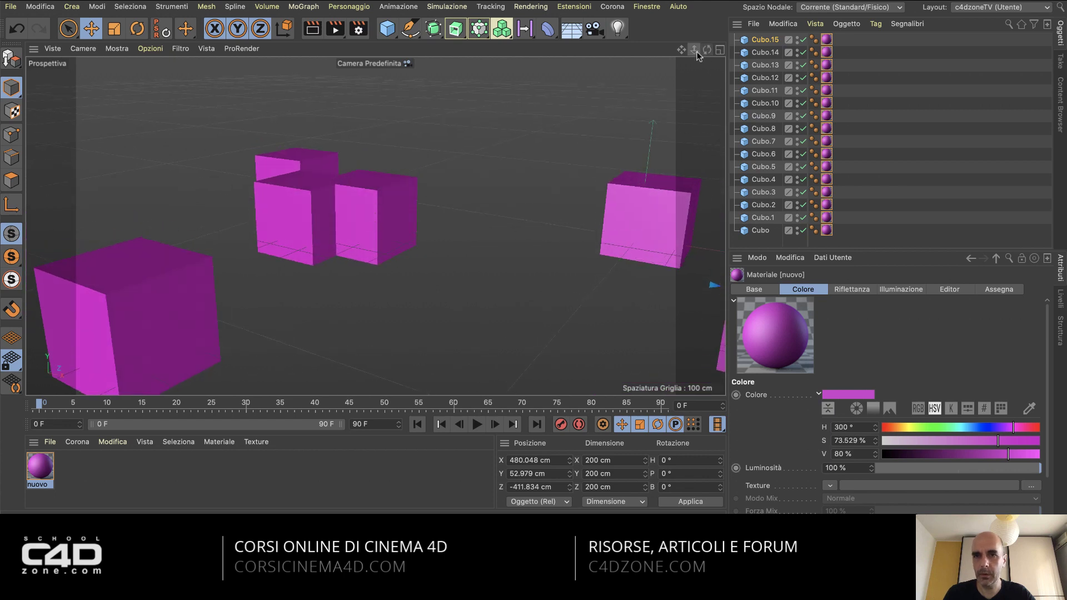
drag(707, 50, 706, 42)
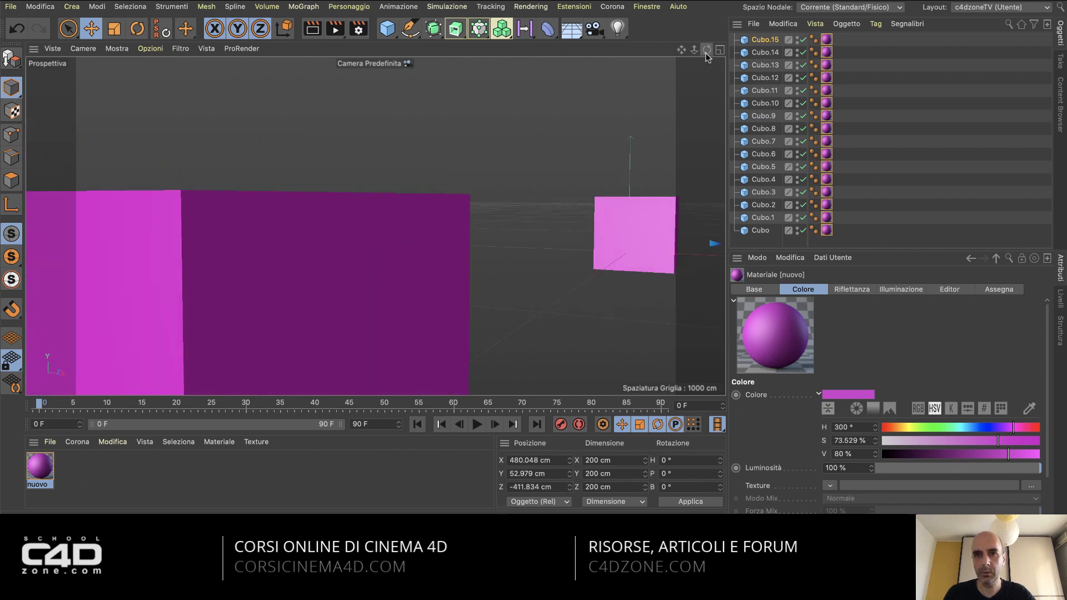
mouse_move(707, 49)
mouse_down()
mouse_move(706, 77)
mouse_move(707, 28)
mouse_move(533, 300)
mouse_up()
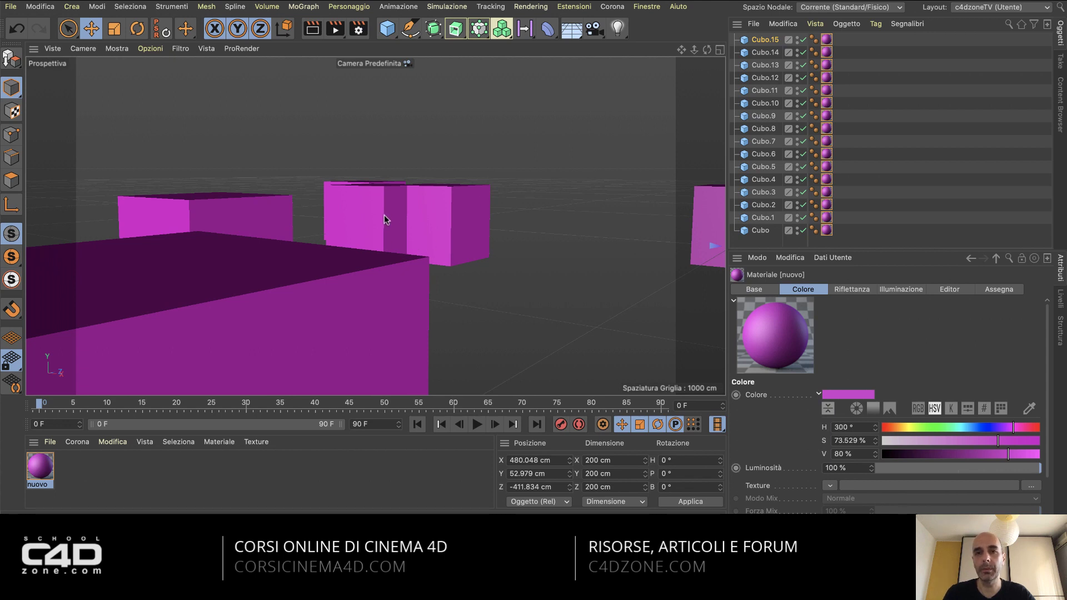
drag(707, 50, 689, 33)
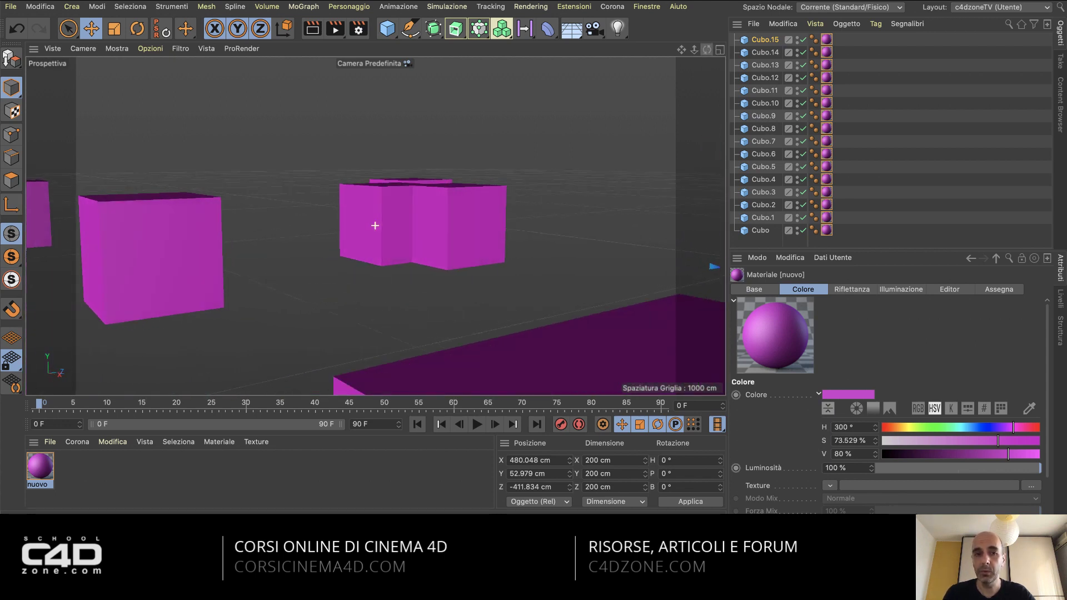
drag(689, 33, 655, 23)
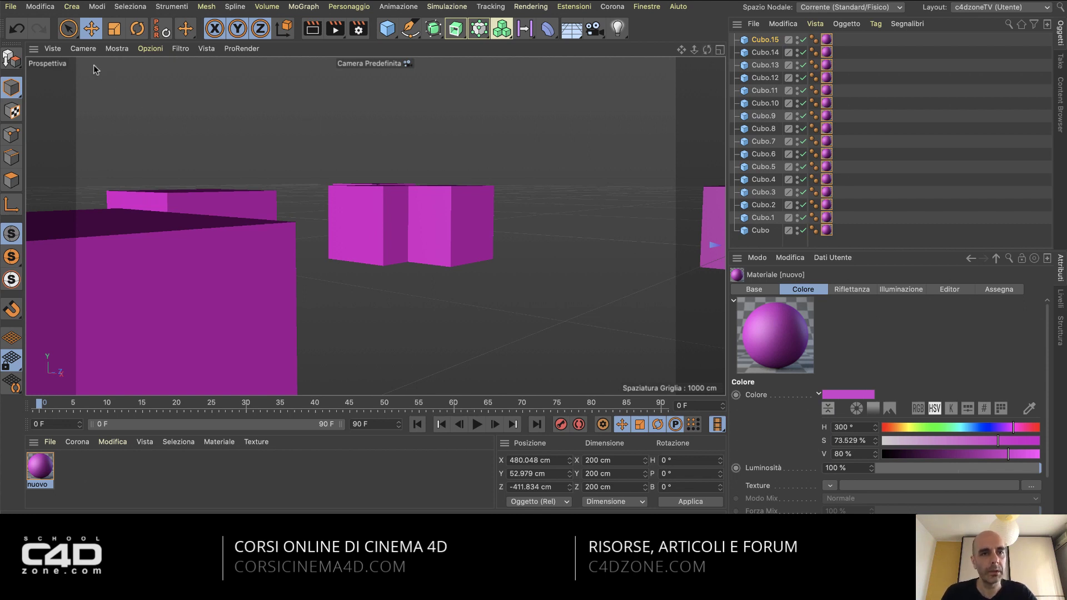
click(83, 50)
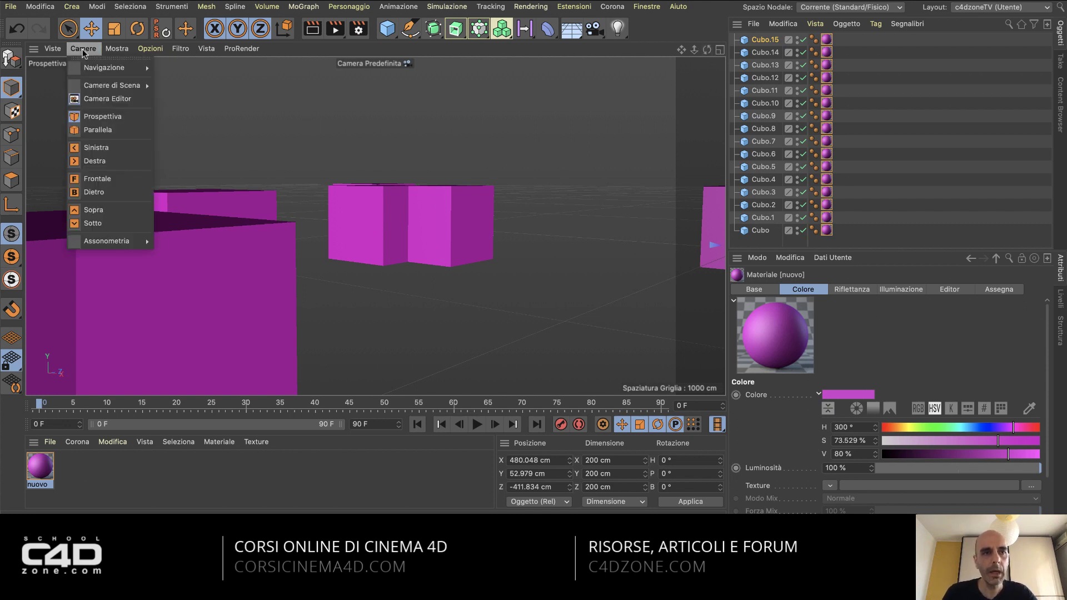
mouse_move(105, 67)
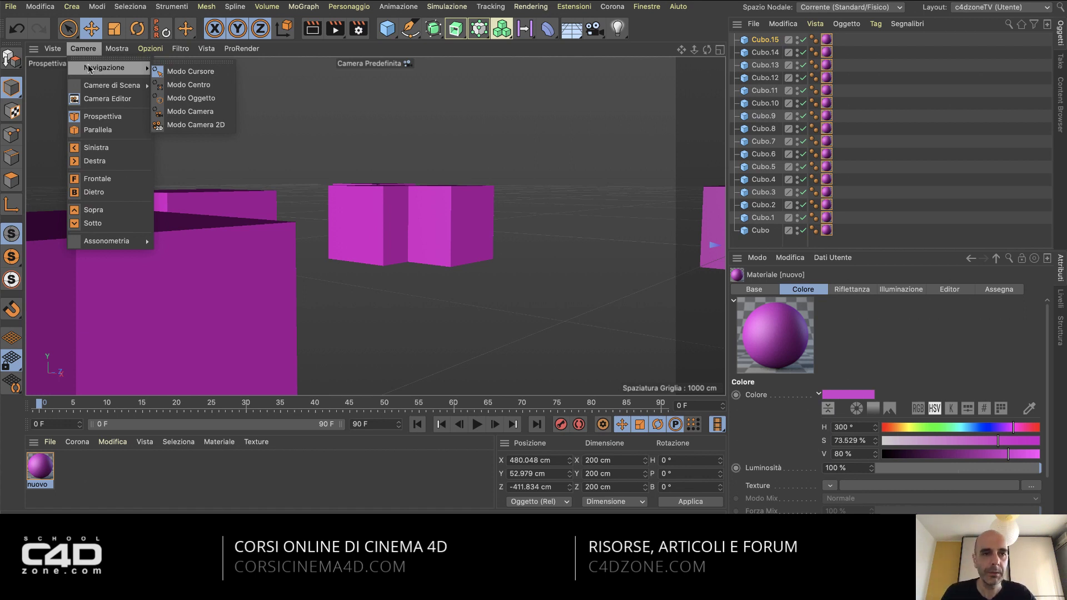
Detach the navigation palette, choose Modo Camera, and test it by orbiting the viewport.
click(201, 62)
drag(217, 55, 98, 71)
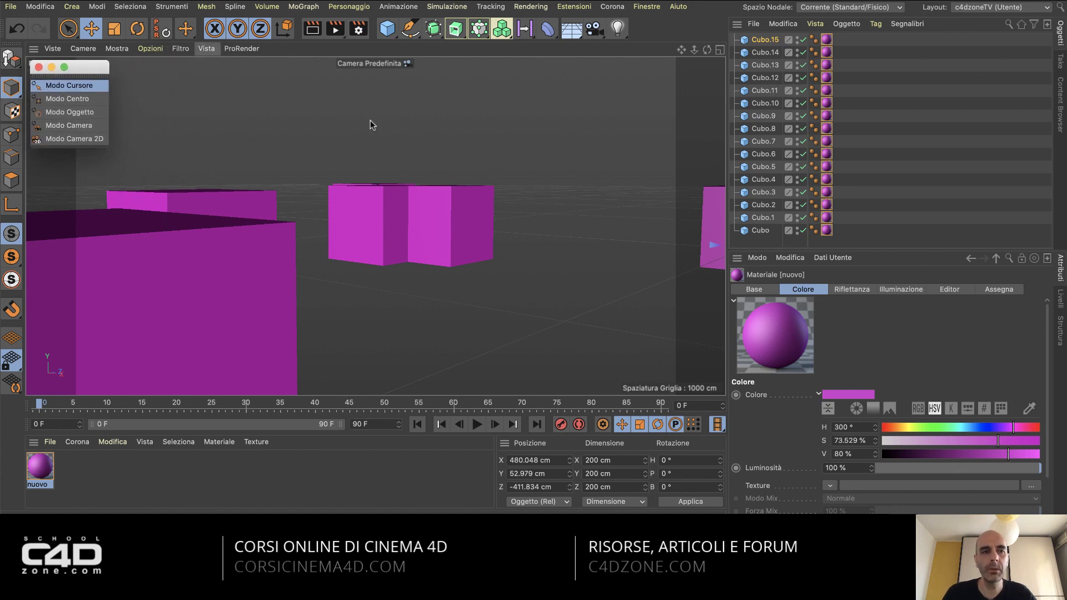
alt+drag(370, 208, 389, 214)
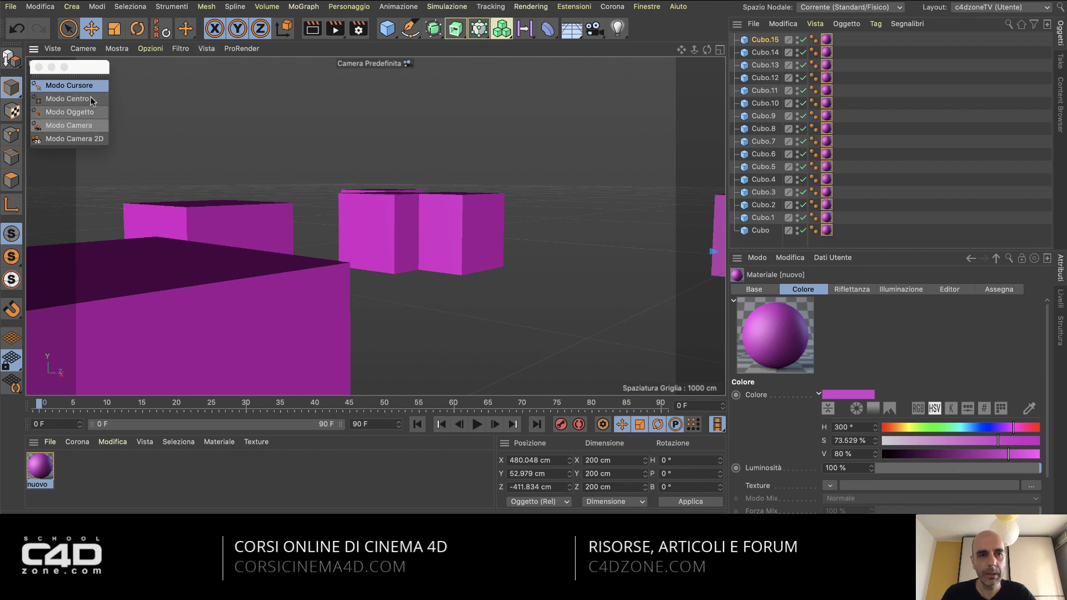
click(74, 131)
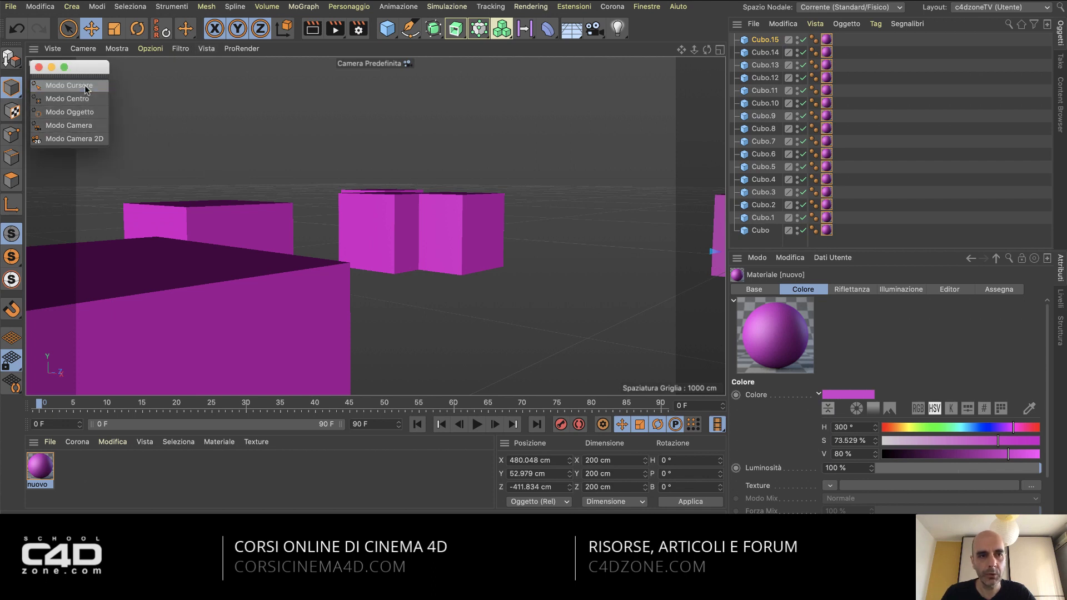
click(83, 126)
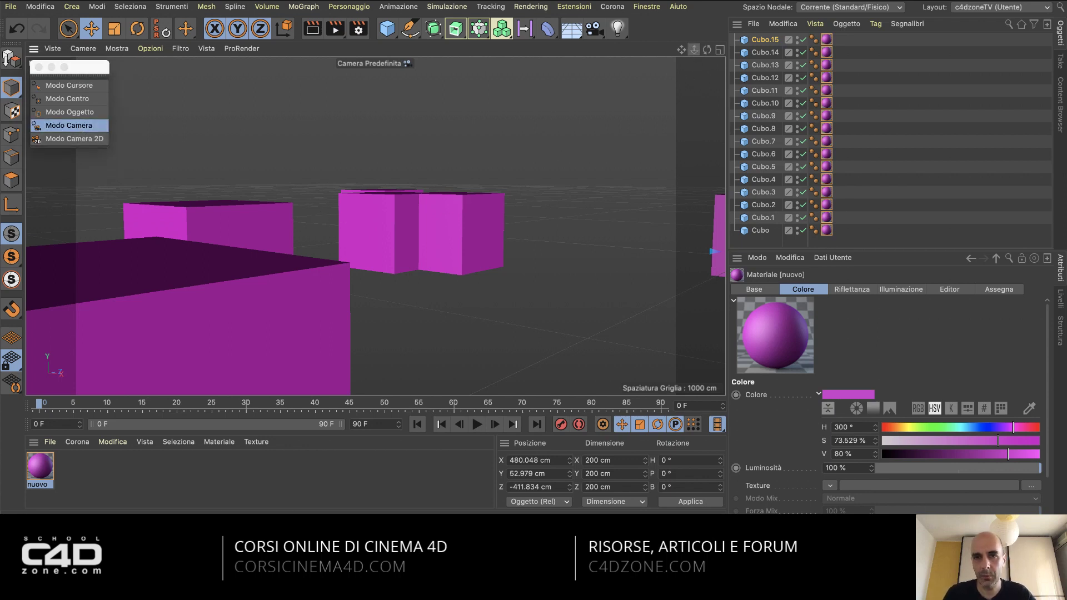
alt+drag(376, 227, 534, 302)
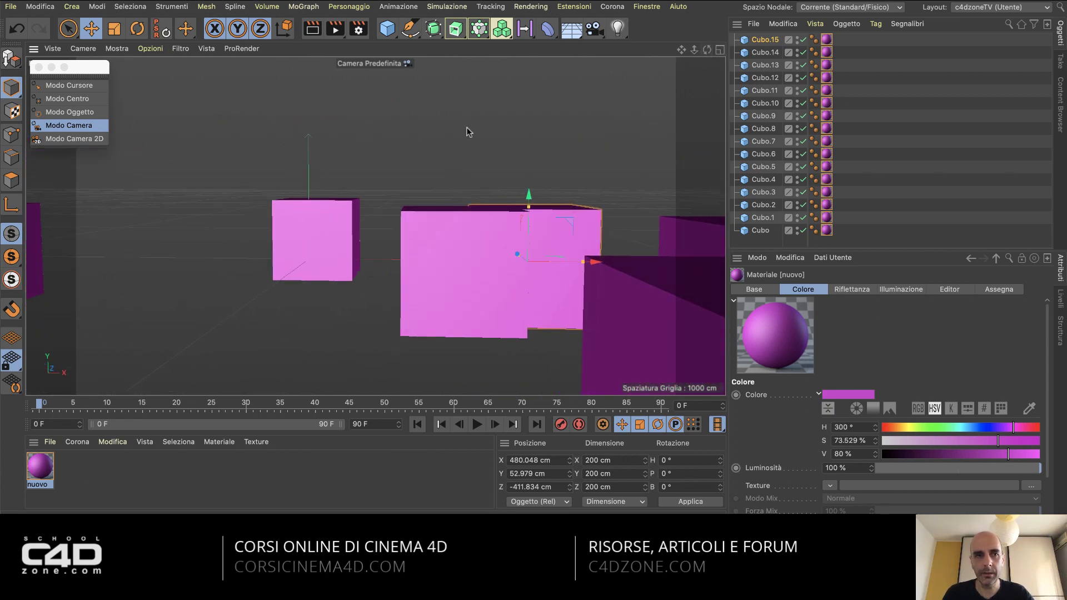
Compare Modo Cursore and Modo Camera while orbiting, settle on Modo Cursore, and close the palette.
click(69, 85)
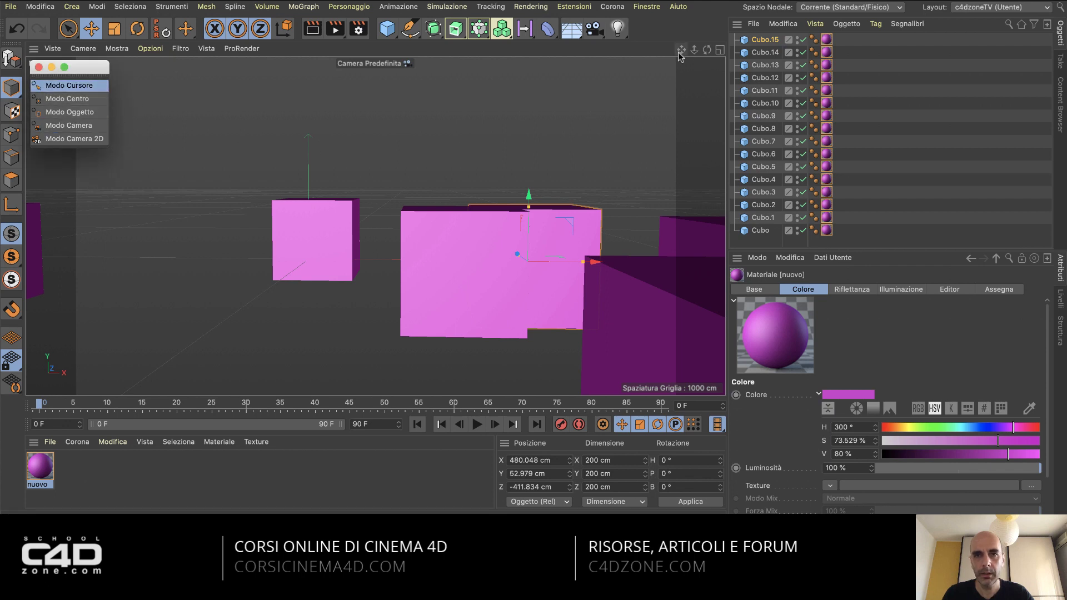
drag(681, 49, 645, 61)
mouse_move(706, 49)
mouse_down()
mouse_move(375, 225)
mouse_move(532, 304)
mouse_up()
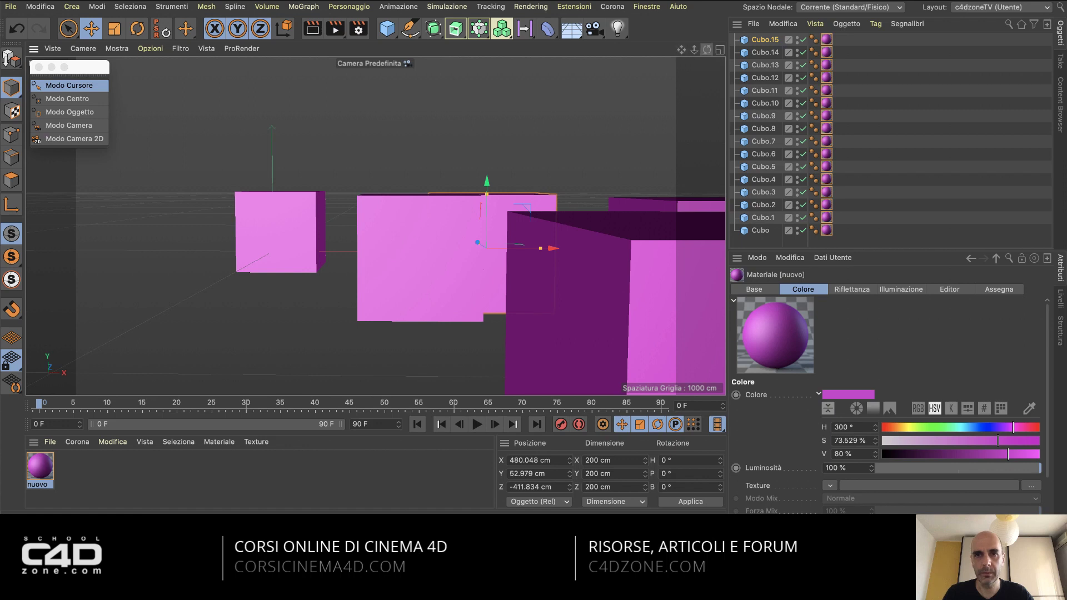
drag(707, 49, 478, 75)
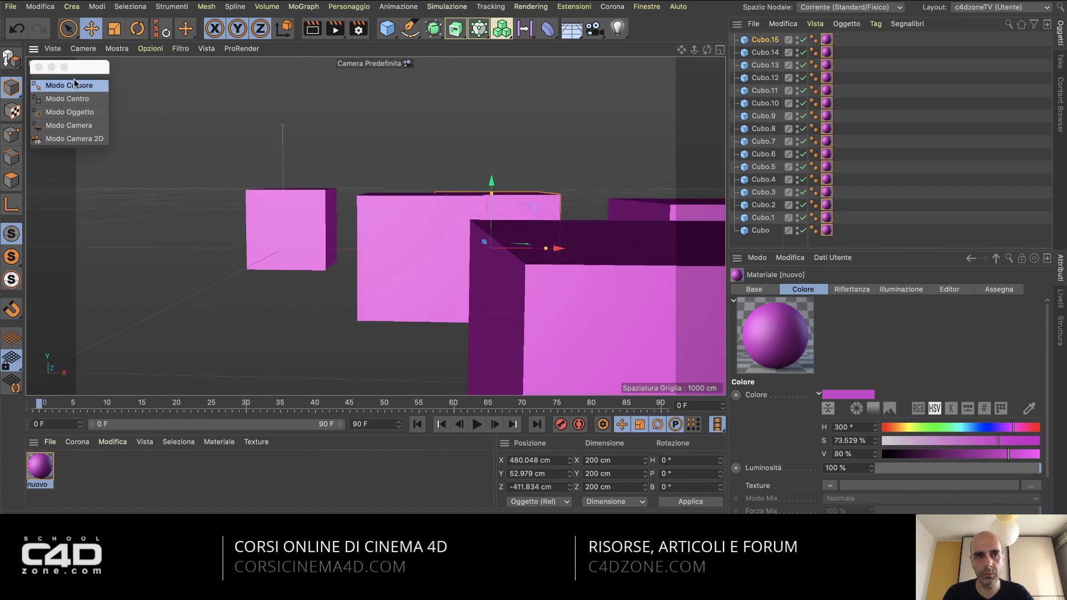
click(90, 130)
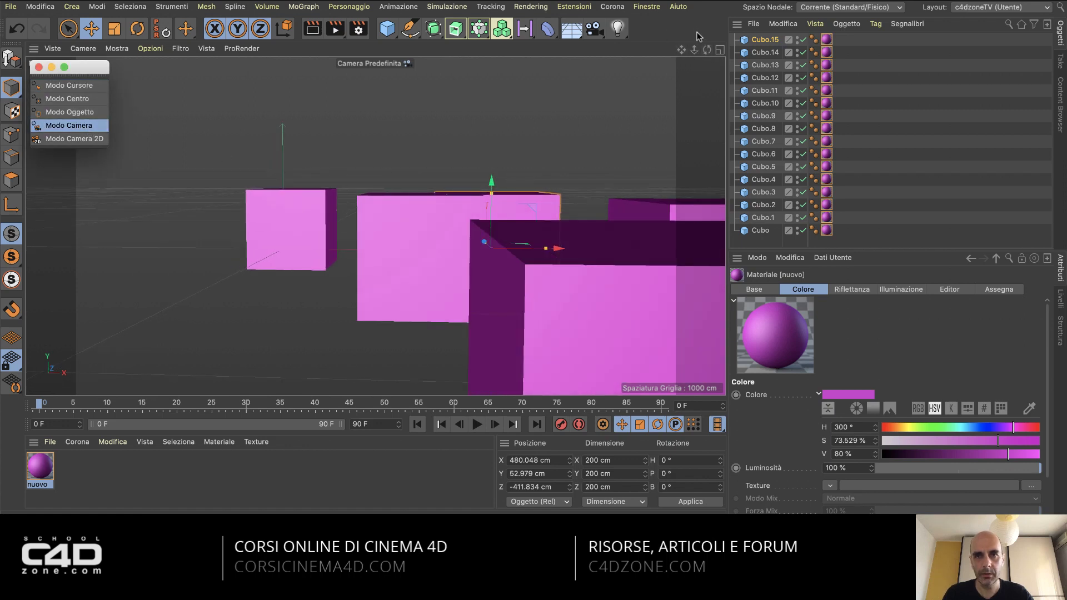
drag(707, 50, 694, 100)
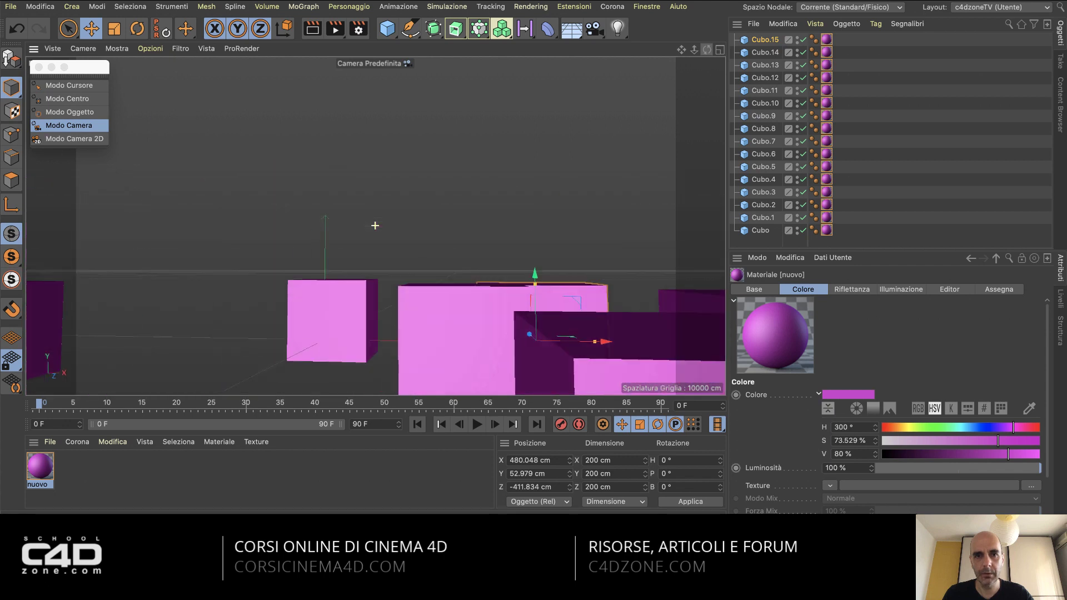
alt+drag(375, 225, 375, 225)
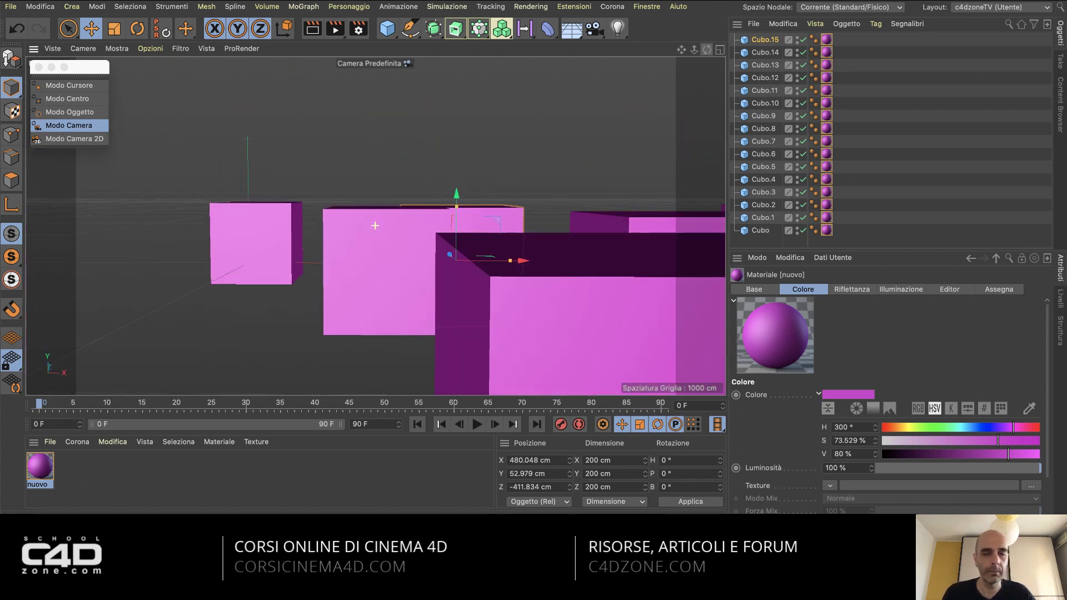
click(91, 87)
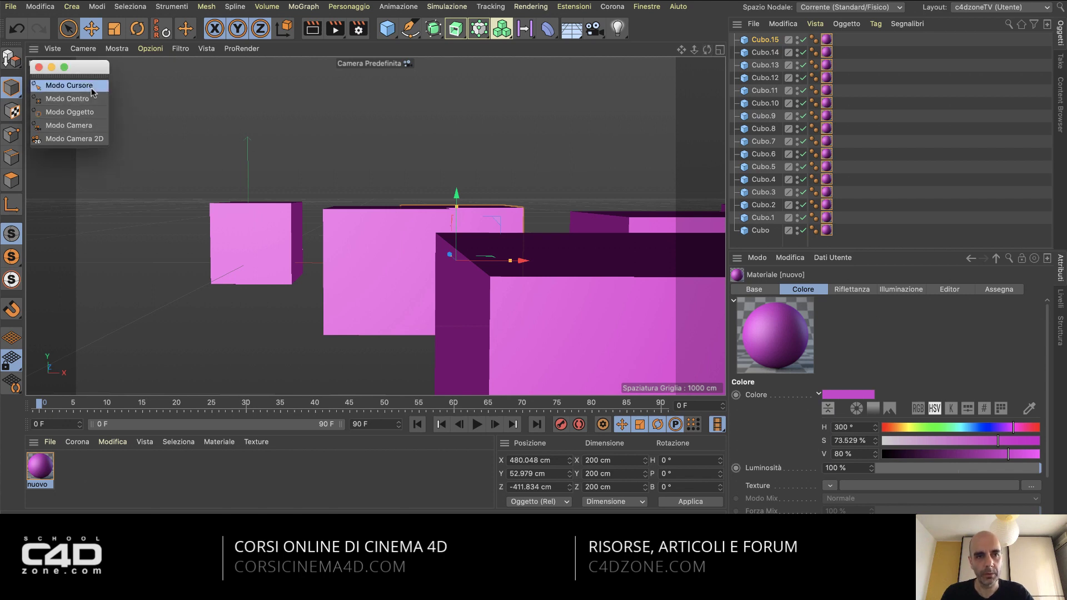
click(39, 68)
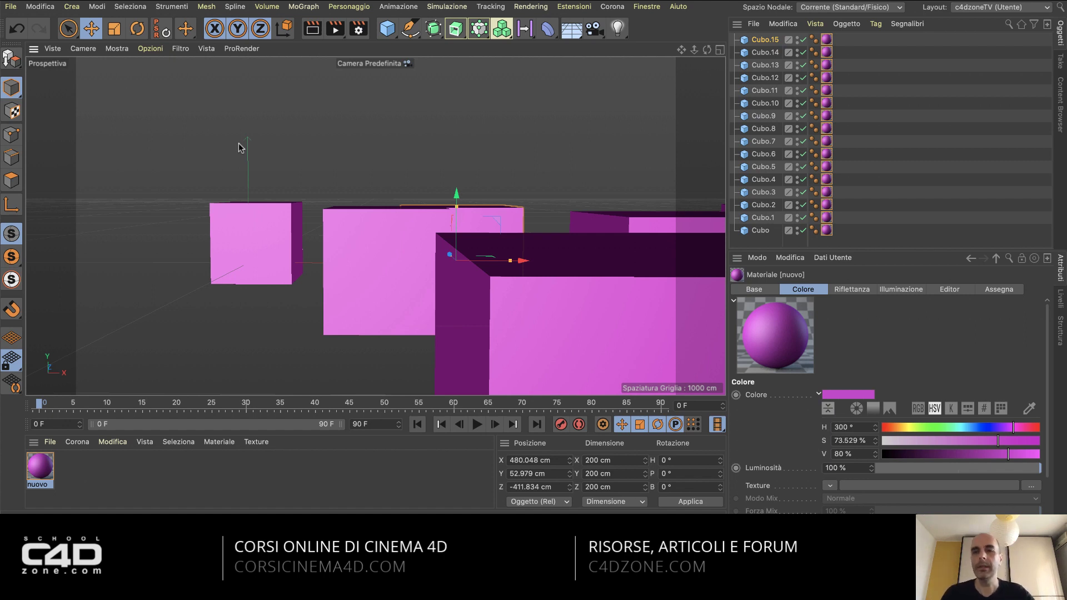
Parent Cubo–Cubo.3 under Cubo.4, Cubo.7 under Cubo.8, and Cubo.6 and Cubo.4 under Cubo.7.
drag(810, 249, 810, 292)
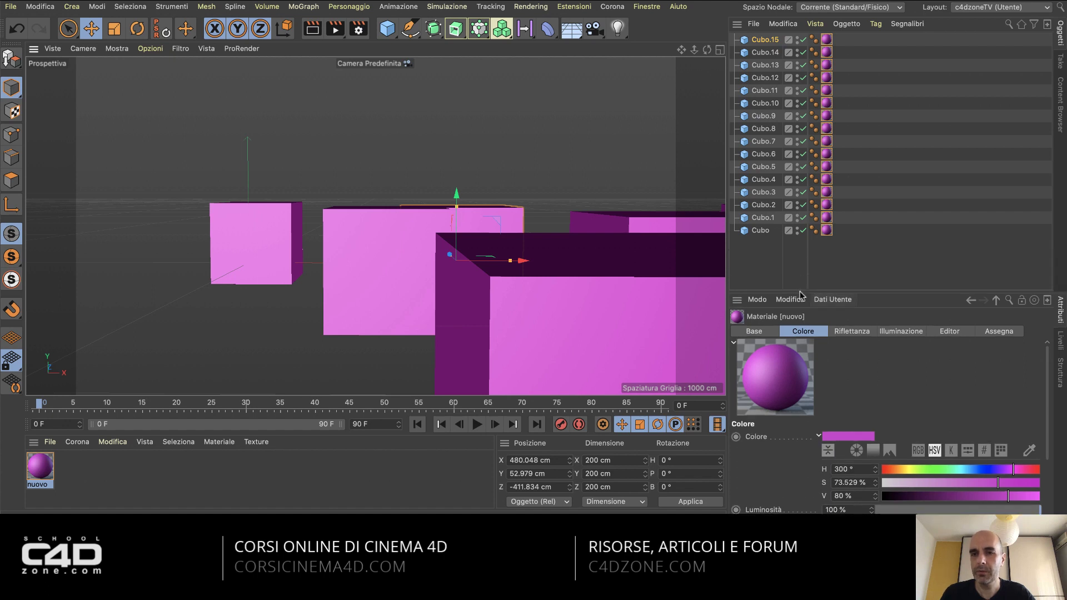
click(763, 267)
mouse_move(776, 232)
mouse_down()
mouse_move(763, 205)
mouse_move(768, 182)
mouse_up()
click(765, 182)
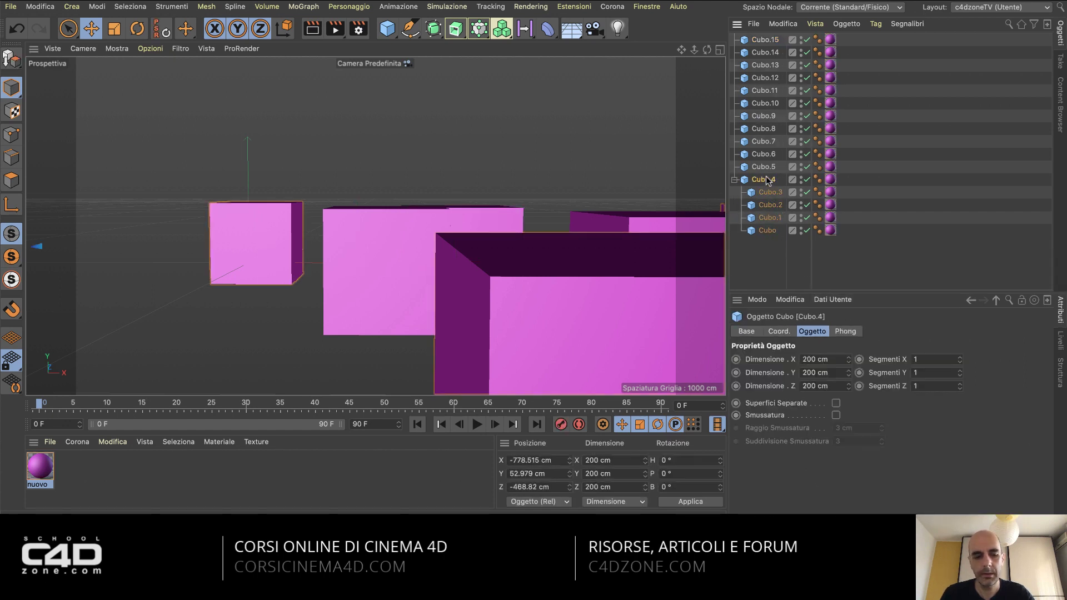
click(770, 141)
mouse_move(769, 141)
mouse_down()
mouse_move(766, 129)
mouse_move(771, 142)
mouse_up()
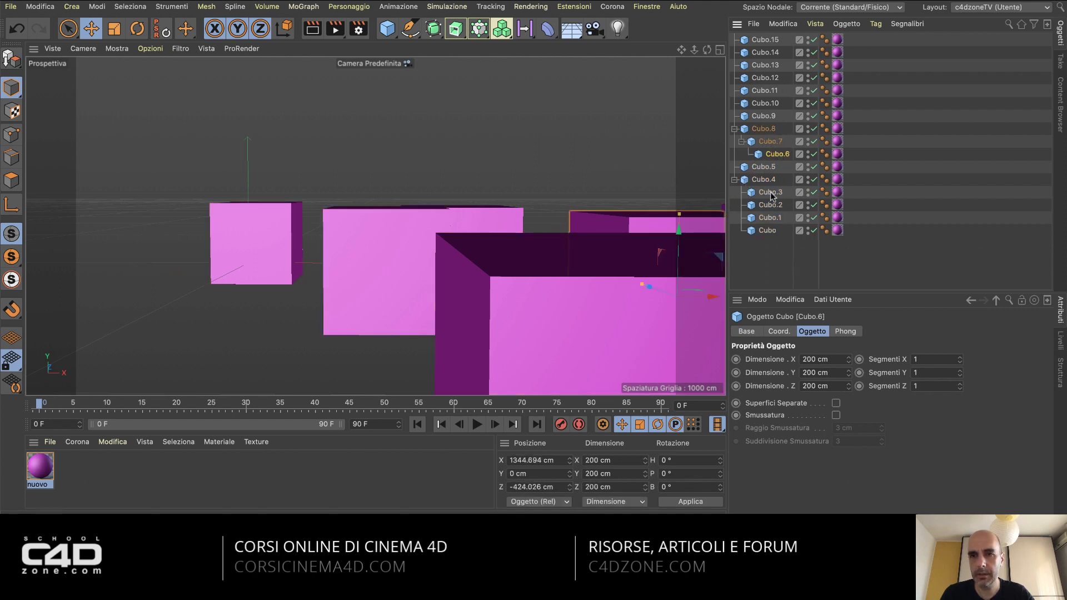
click(765, 179)
mouse_move(765, 179)
mouse_down()
mouse_move(777, 159)
mouse_move(767, 93)
mouse_move(763, 106)
mouse_up()
Put Cubo.8 under Cubo.11, then nest Cubo.11, Cubo.9, Cubo.5 and Cubo.15–Cubo.12 under Cubo.10.
click(763, 131)
click(735, 91)
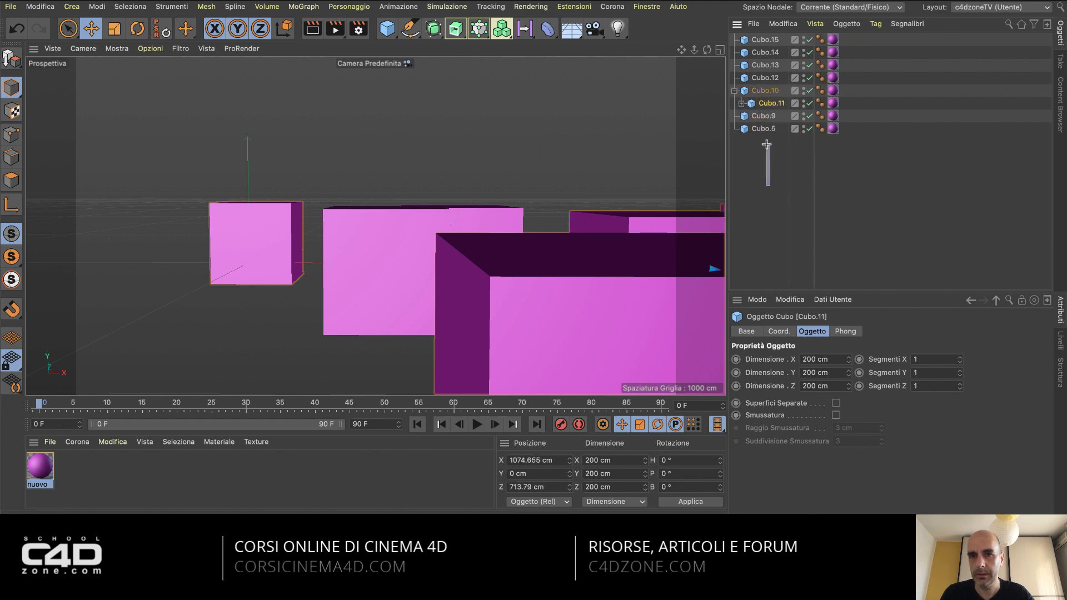
mouse_move(767, 145)
mouse_down()
mouse_move(761, 116)
mouse_move(778, 91)
mouse_up()
click(776, 41)
shift+click(775, 78)
click(735, 40)
click(778, 79)
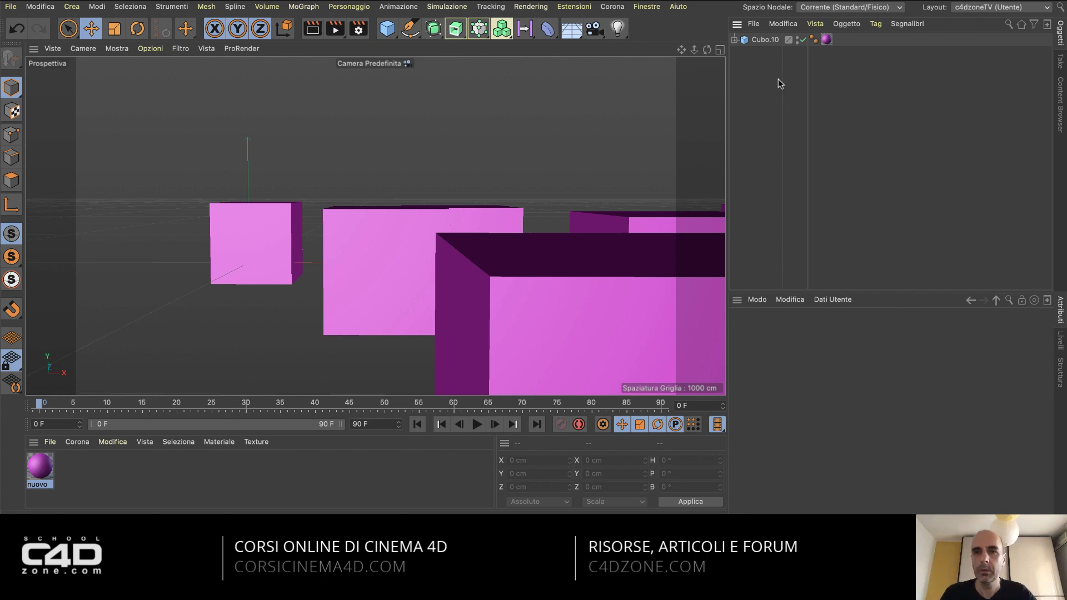
click(734, 40)
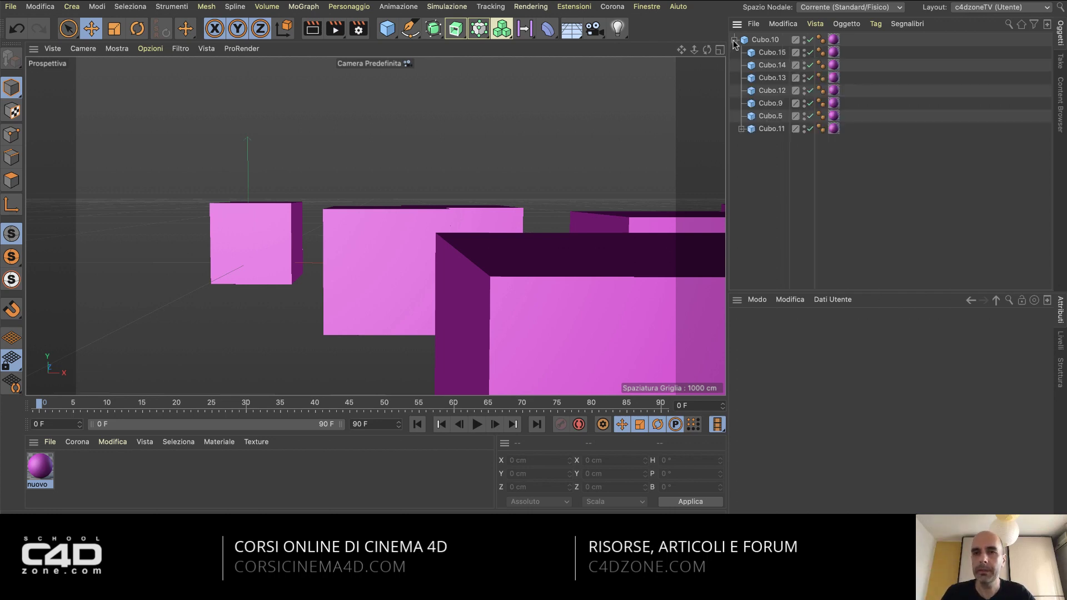
click(741, 128)
click(798, 218)
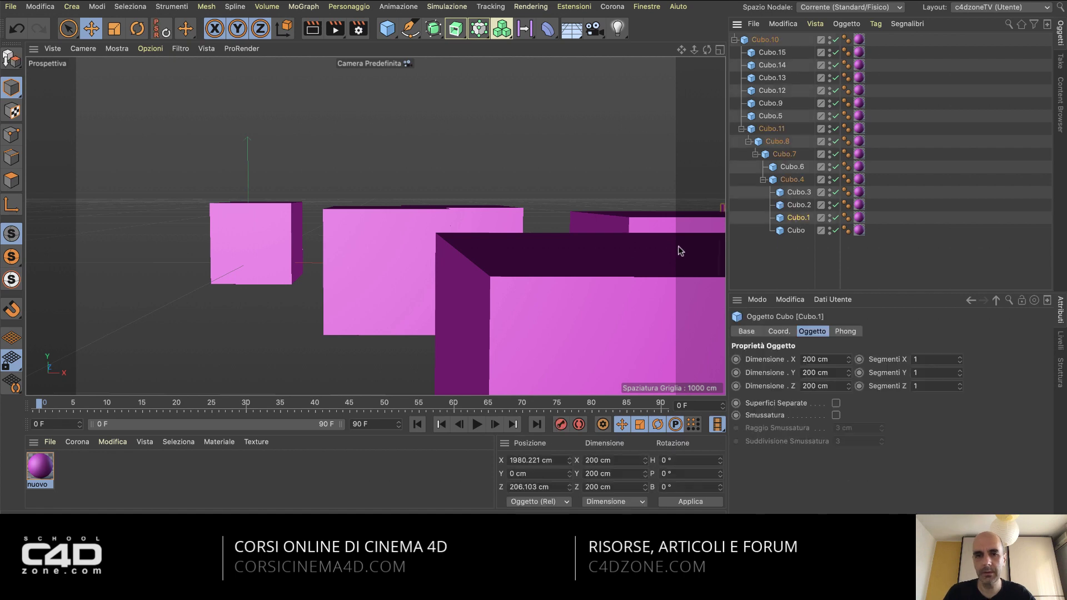
mouse_move(645, 298)
alt+mouse_down()
mouse_move(593, 309)
mouse_move(369, 300)
mouse_move(440, 290)
alt+mouse_up()
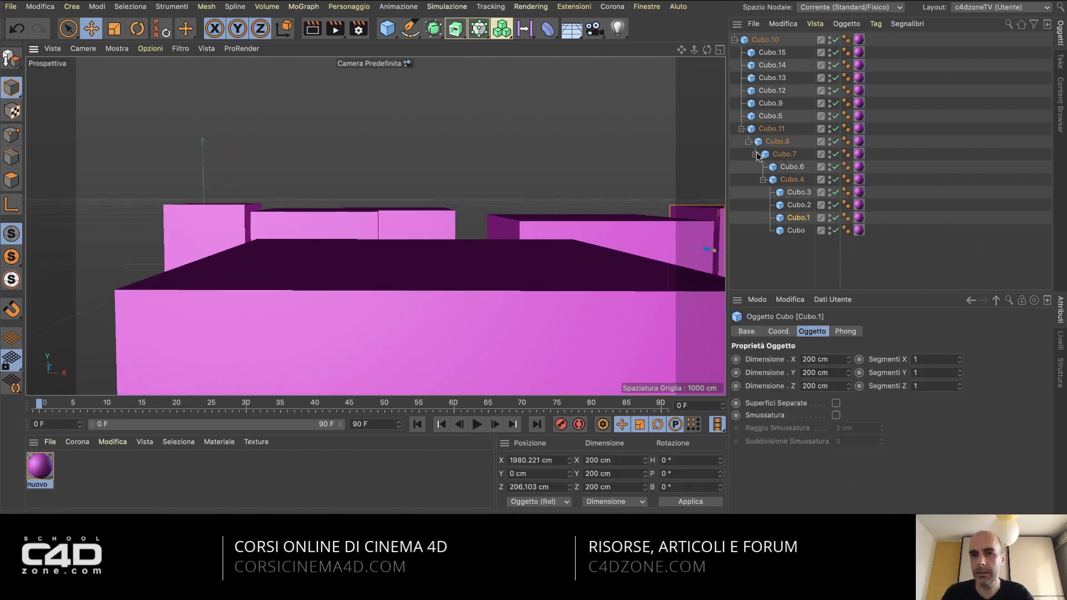
click(742, 129)
click(743, 39)
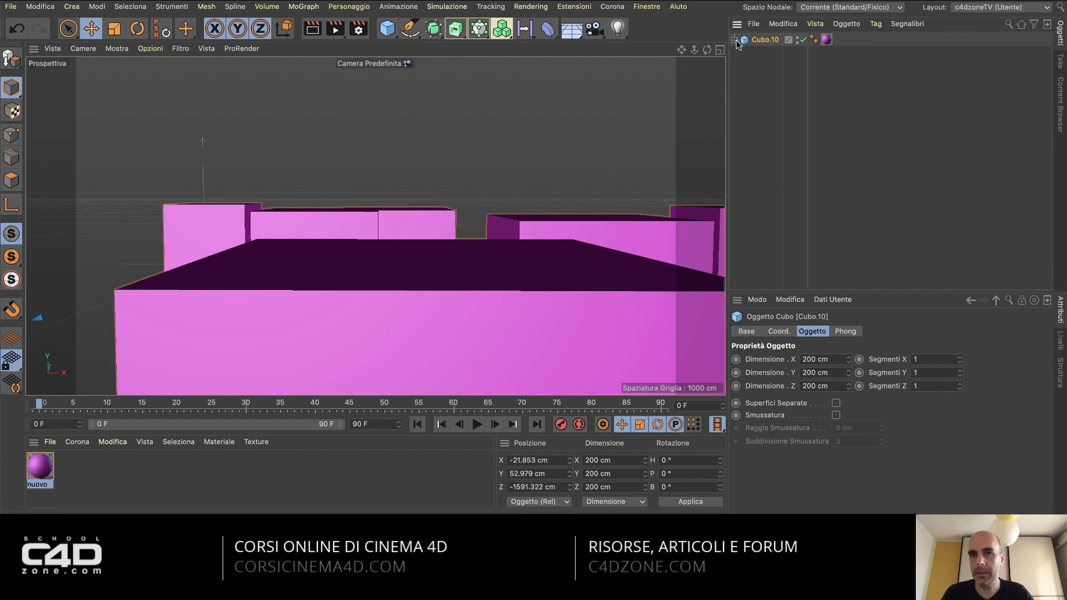
click(734, 39)
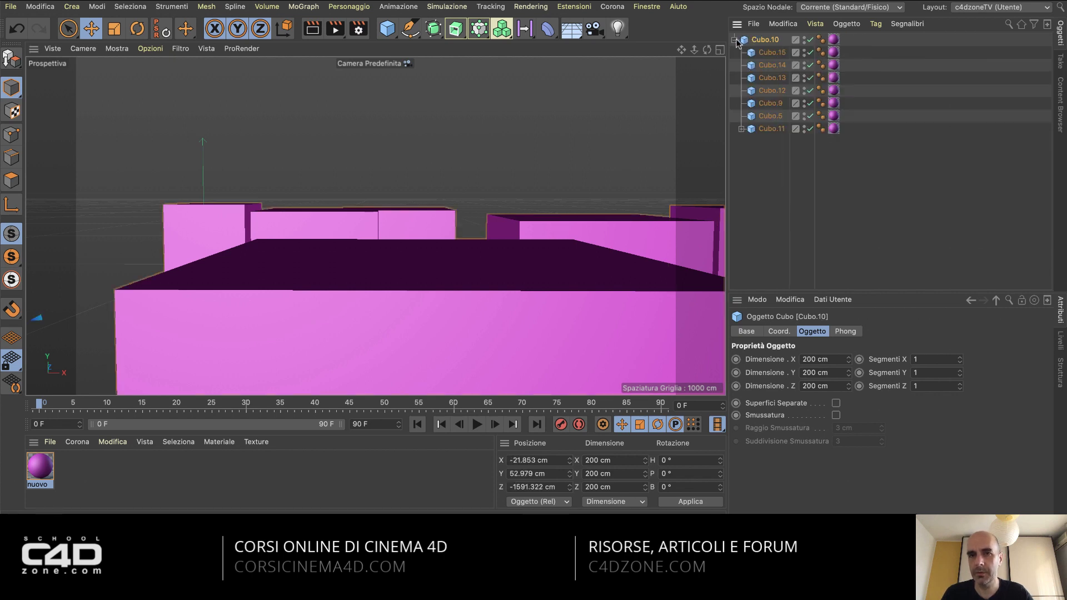
click(742, 133)
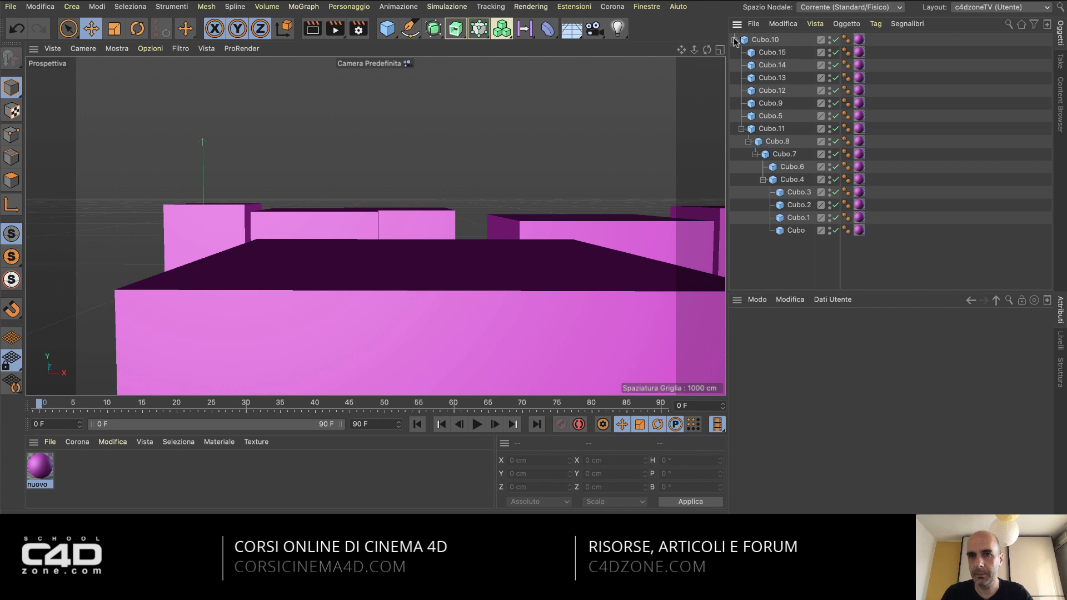
click(734, 40)
click(734, 40)
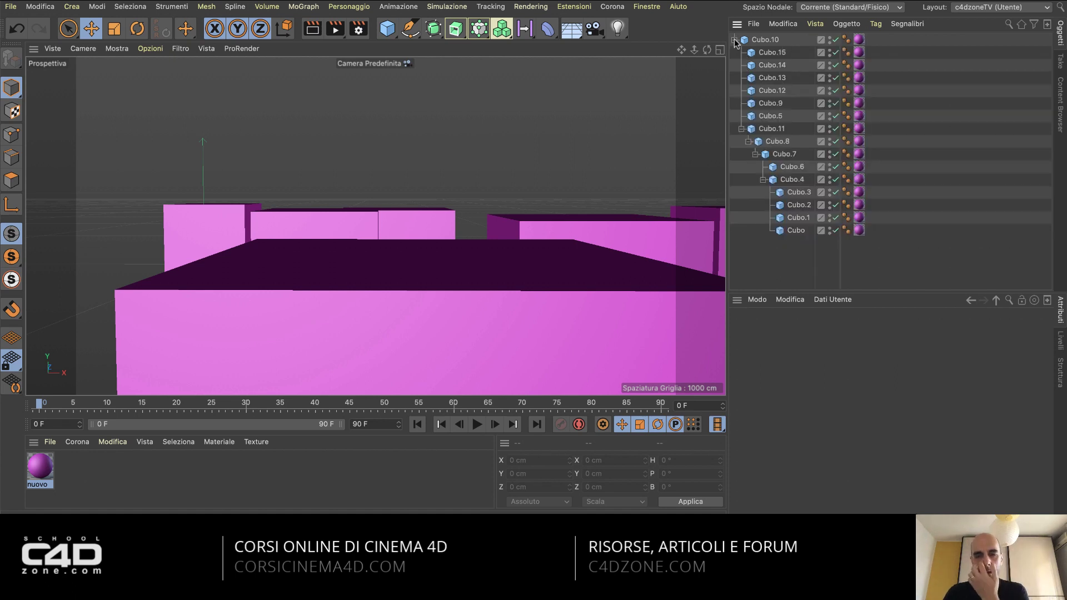
click(734, 40)
click(734, 40)
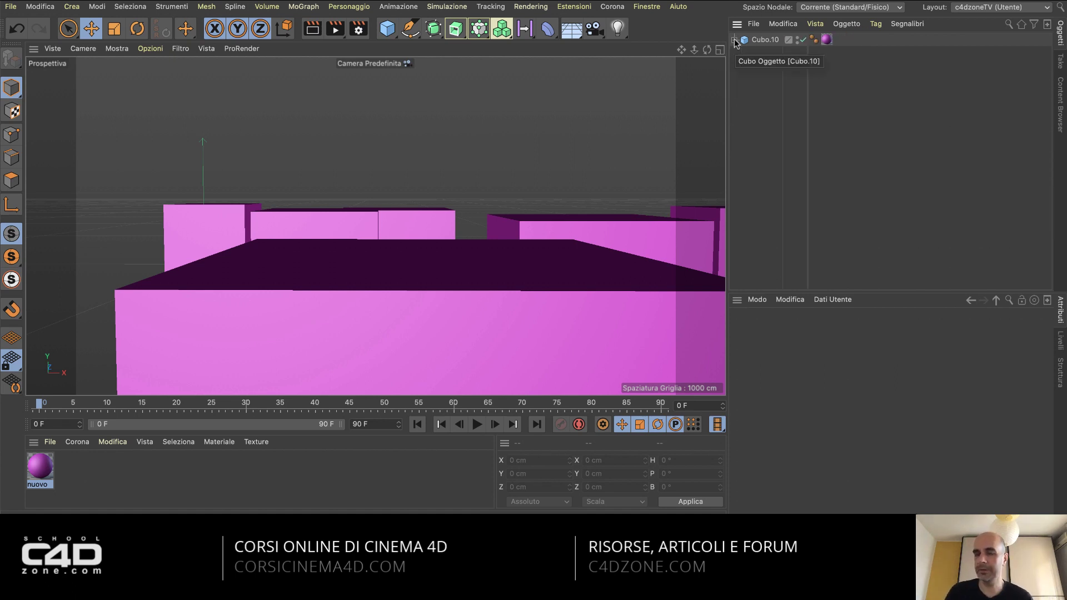
click(734, 40)
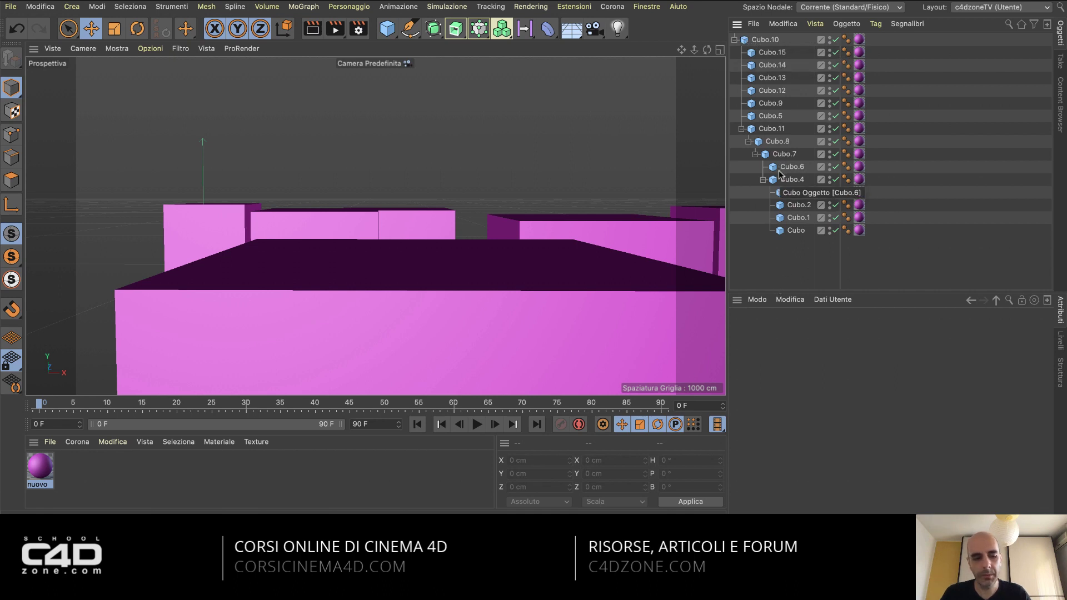
click(734, 40)
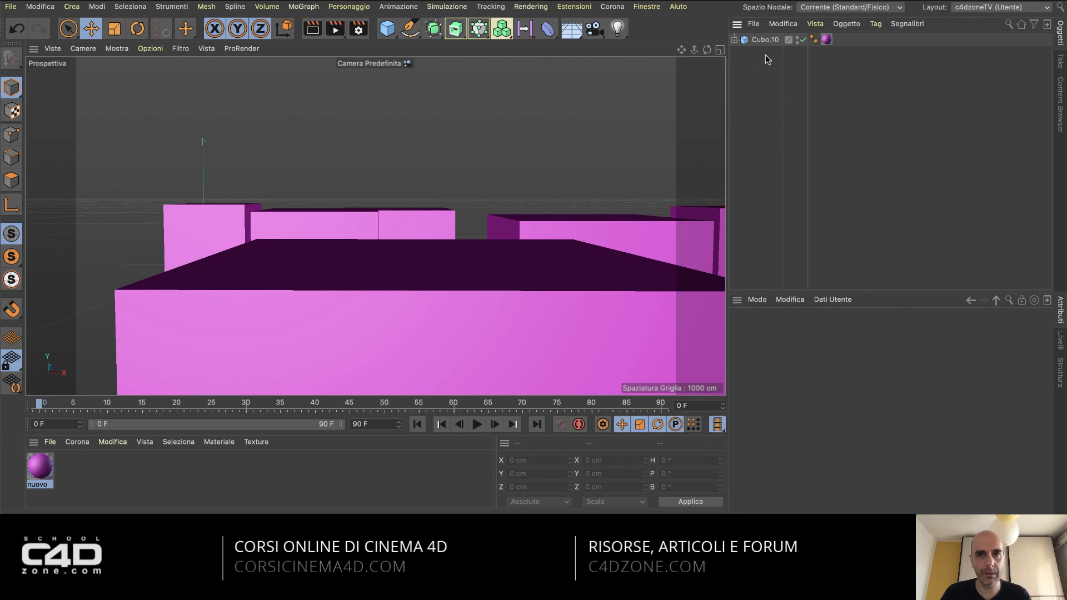
click(734, 40)
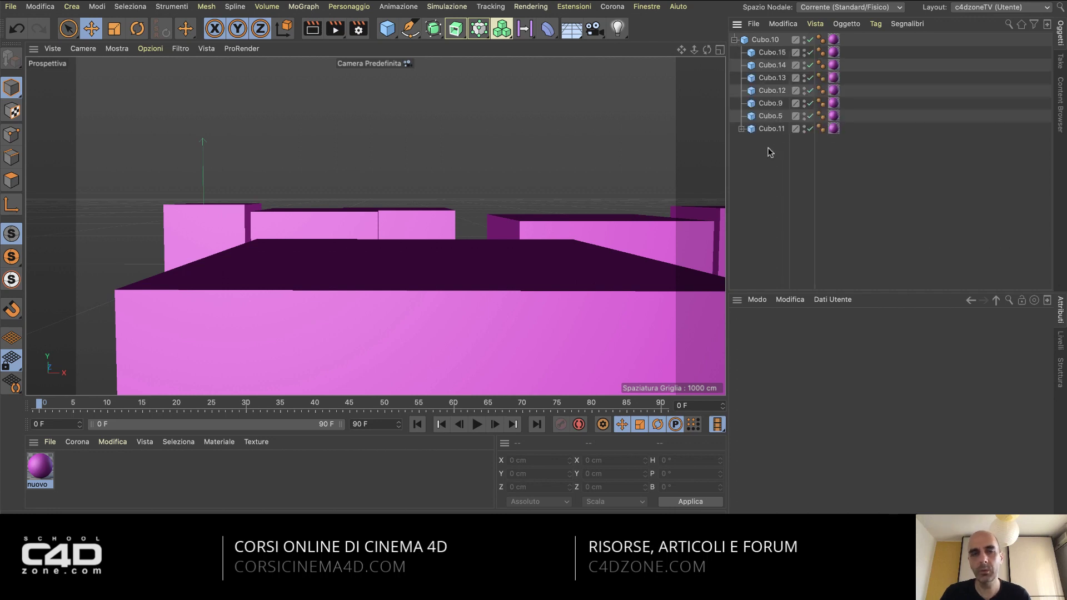
click(741, 129)
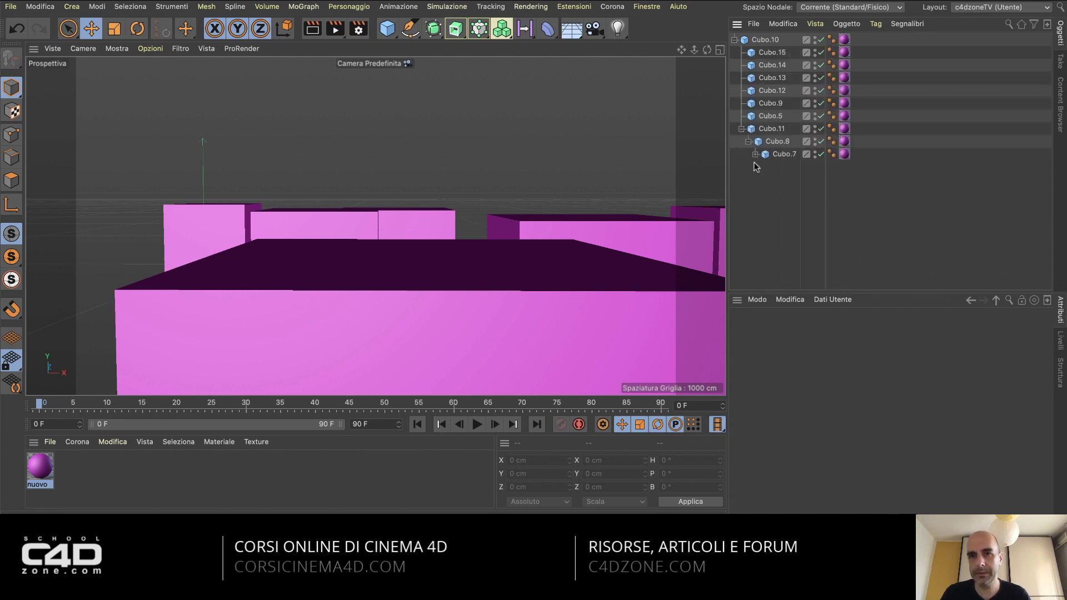
click(756, 154)
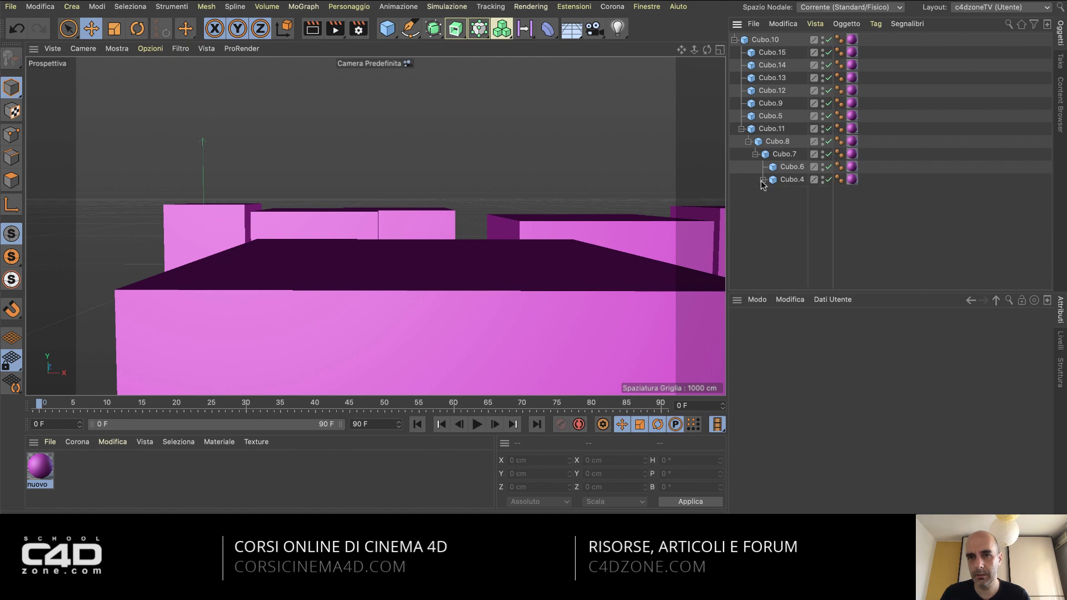
click(756, 154)
click(741, 129)
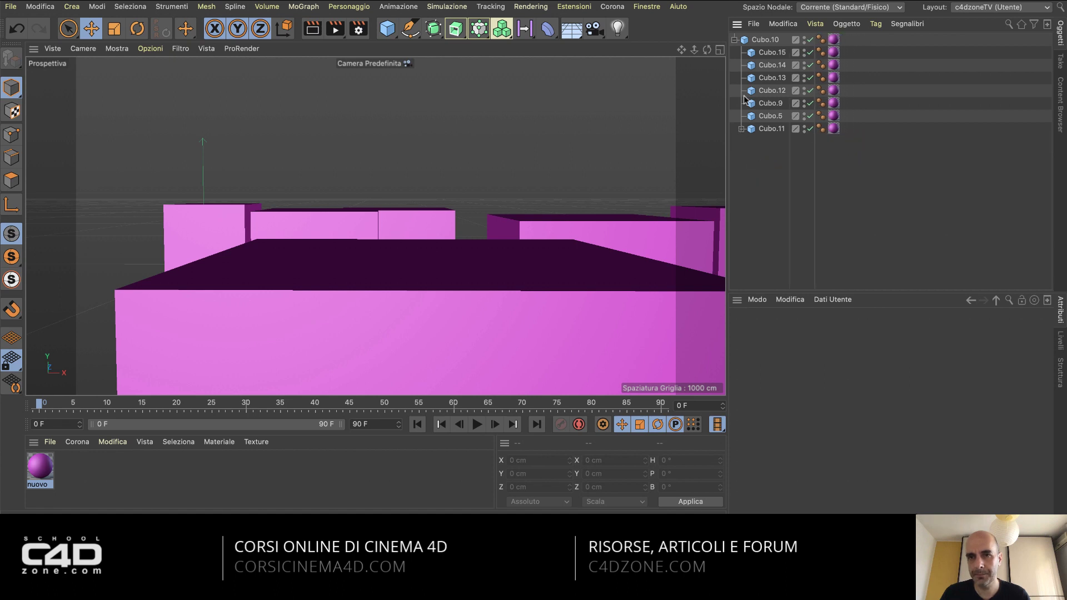
click(734, 40)
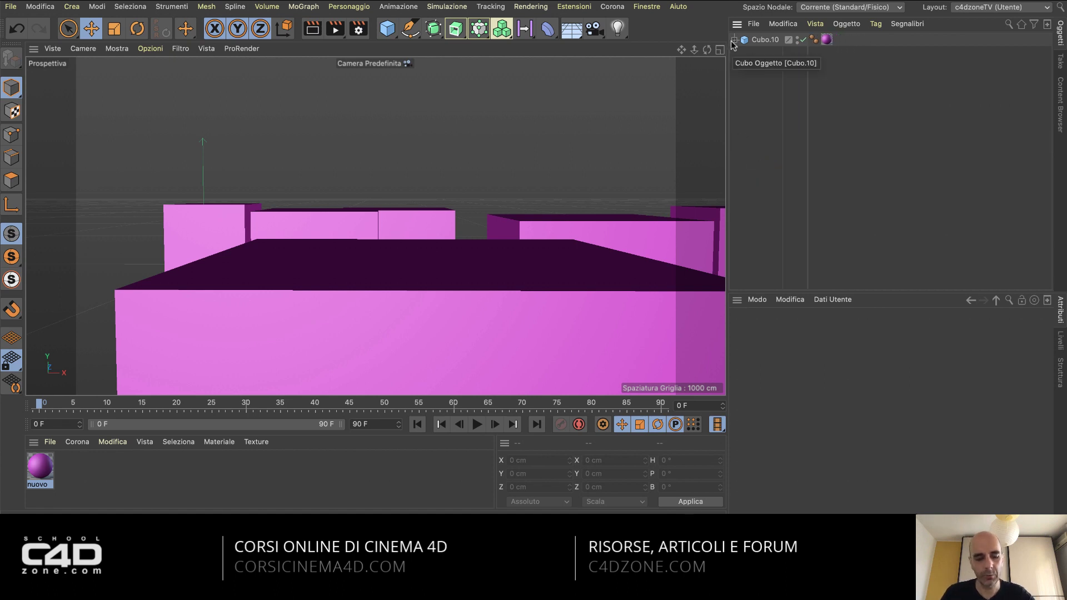
ctrl+click(735, 40)
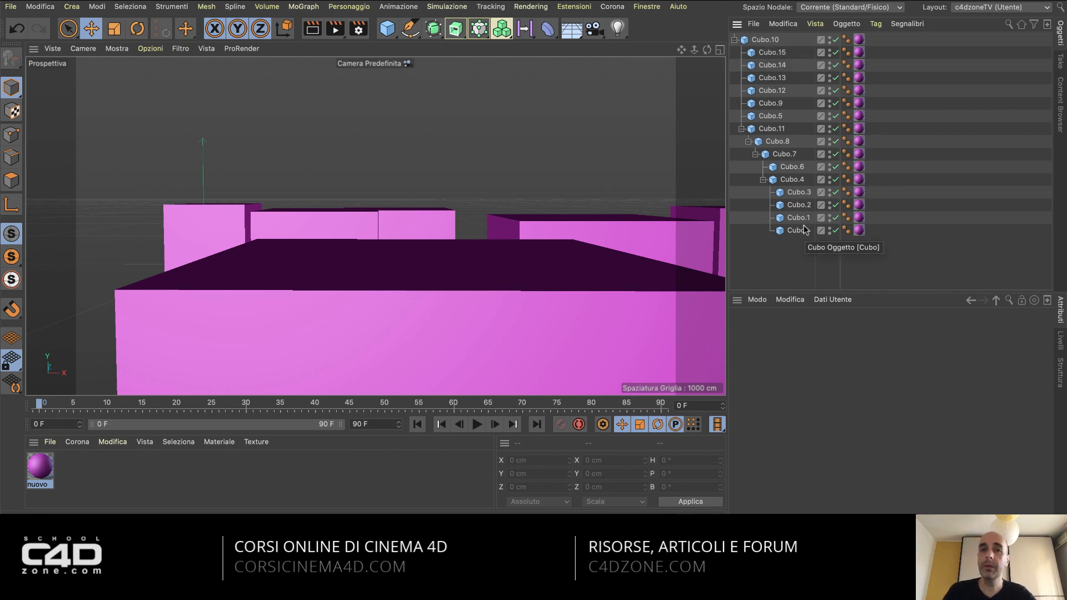
click(735, 40)
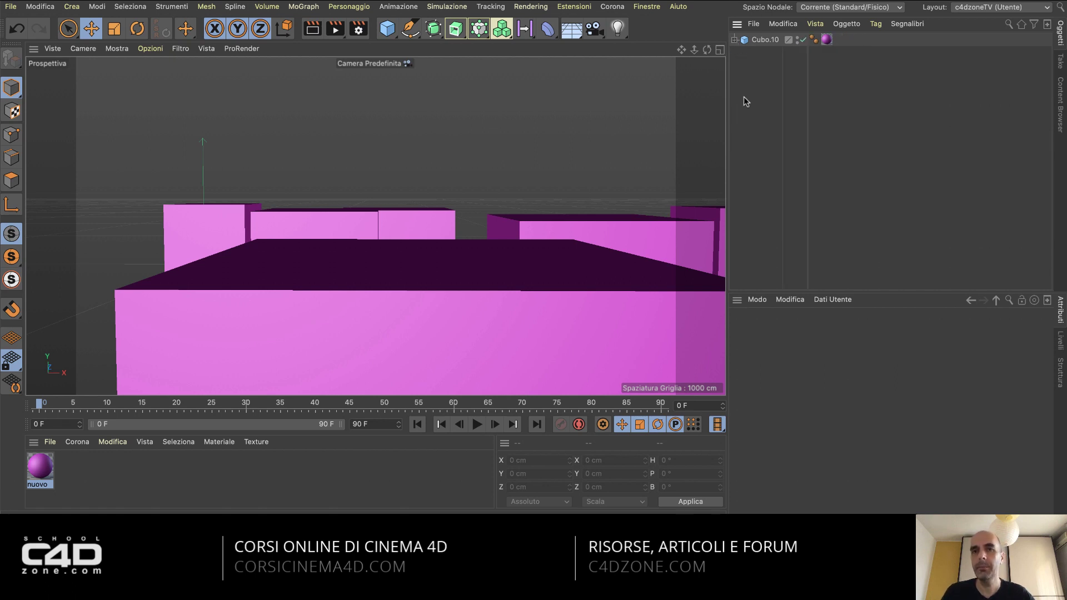
click(735, 41)
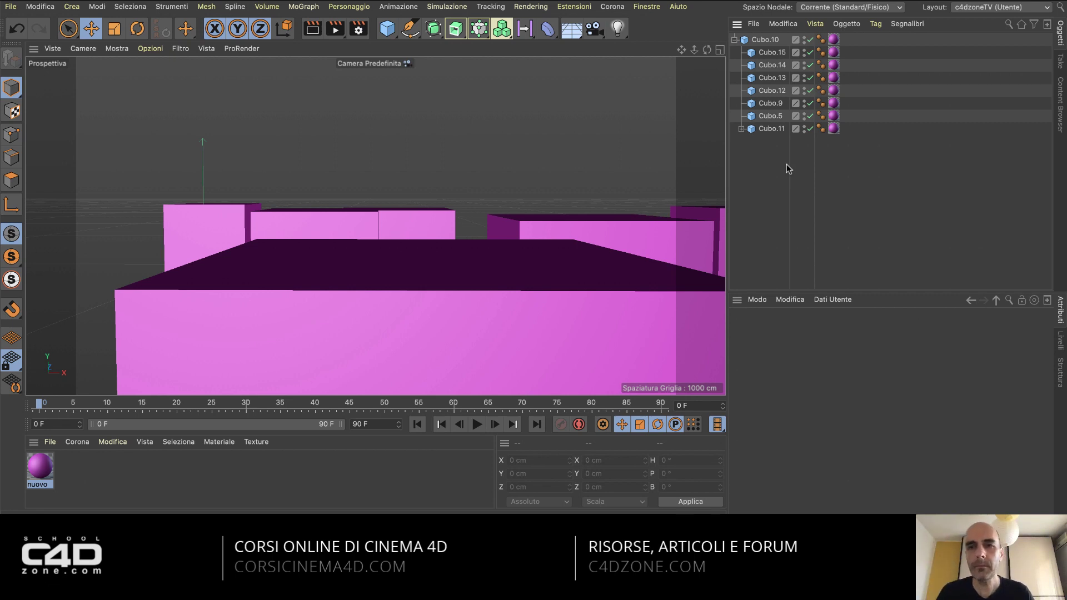
click(734, 40)
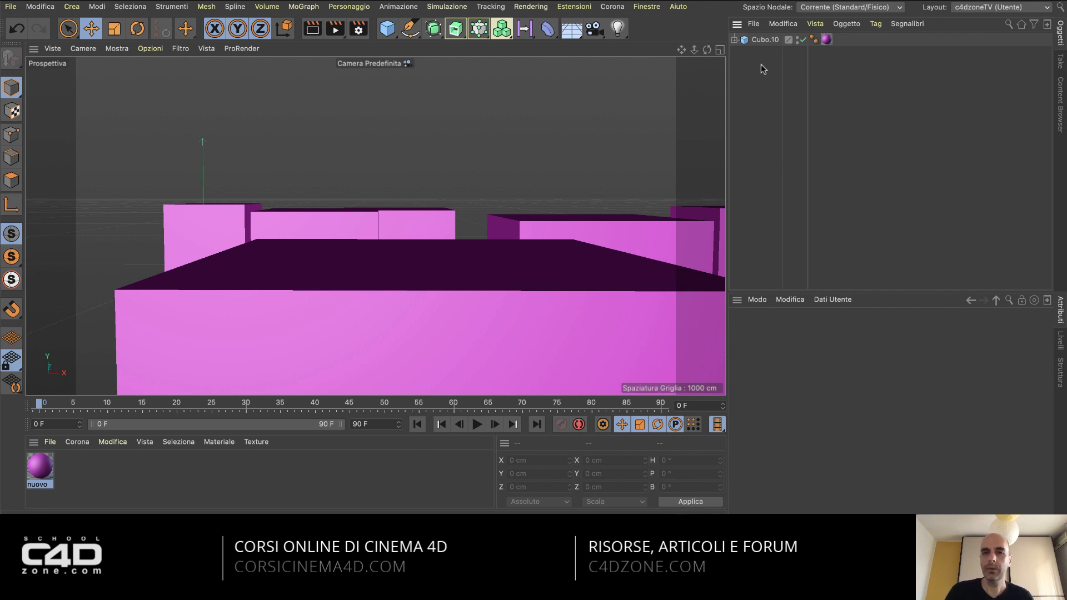
click(763, 40)
Delete Cubo.10 with all its child cubes and the nuovo material, then orbit the empty view.
key(Delete)
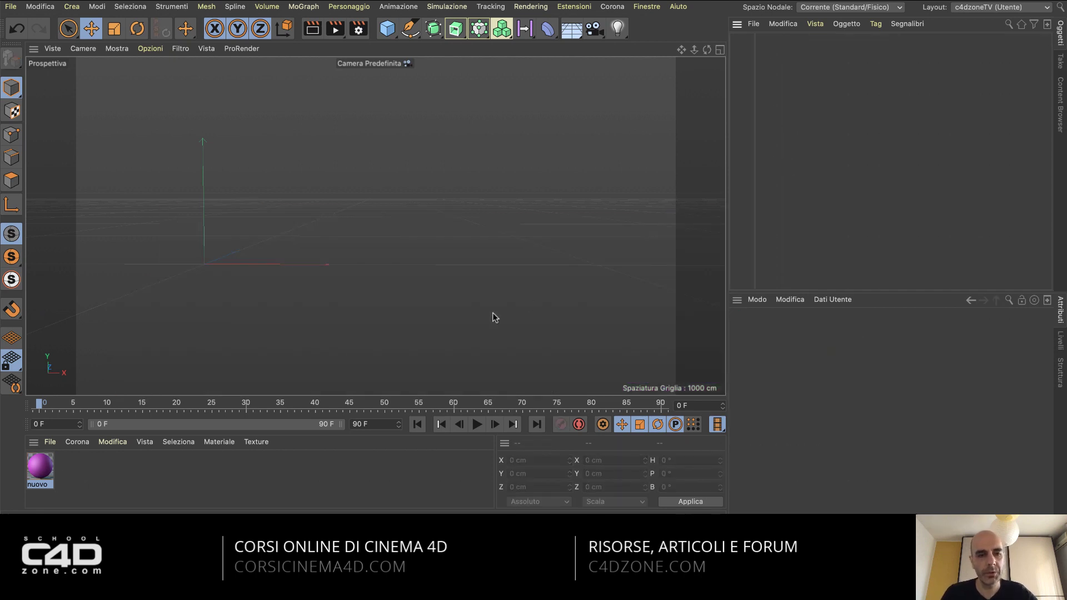
click(44, 468)
key(Delete)
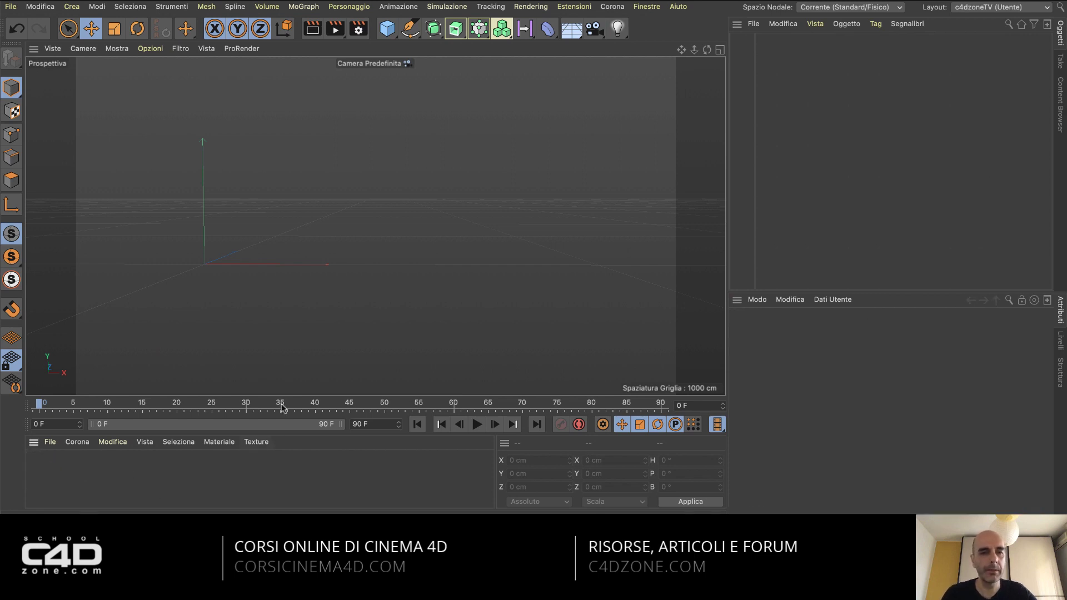
scroll(429, 272, up, 5)
alt+drag(458, 279, 262, 252)
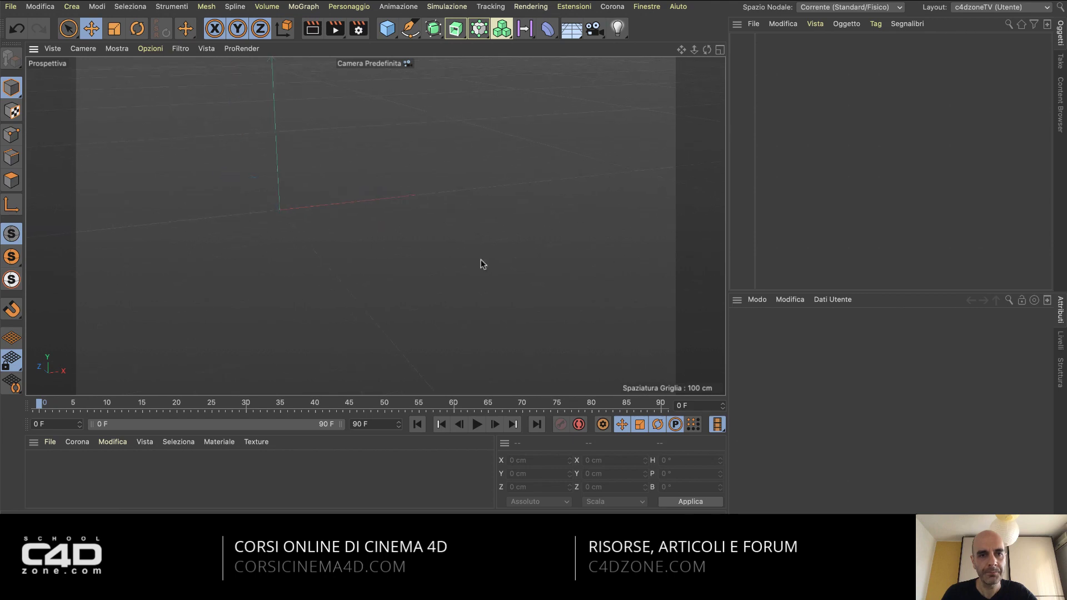
mouse_move(482, 264)
alt+mouse_down()
mouse_move(429, 242)
mouse_move(434, 234)
alt+mouse_up()
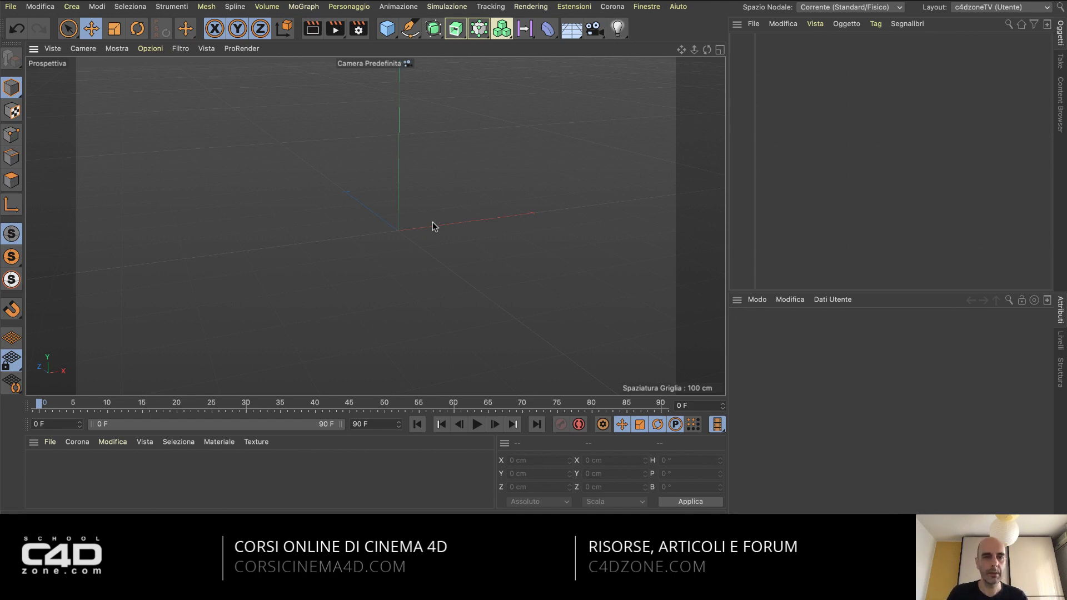
Add a new cube, make it editable with C, and scale its top face to about half size.
click(387, 28)
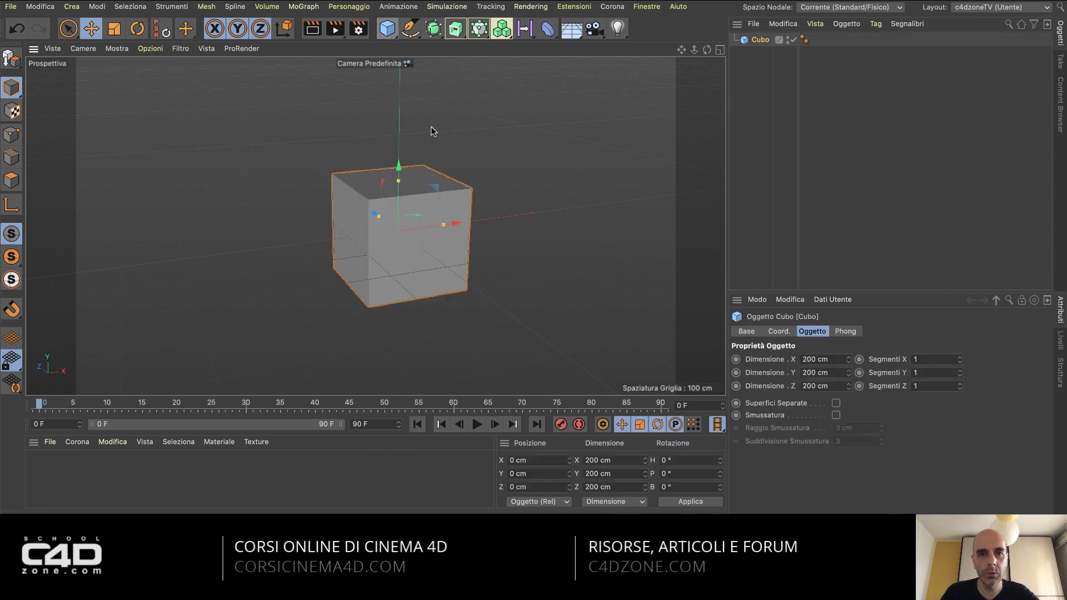
key(c)
mouse_move(431, 270)
alt+mouse_down()
mouse_move(441, 255)
mouse_move(528, 305)
mouse_move(473, 262)
mouse_move(525, 303)
alt+mouse_up()
key(Return)
click(382, 305)
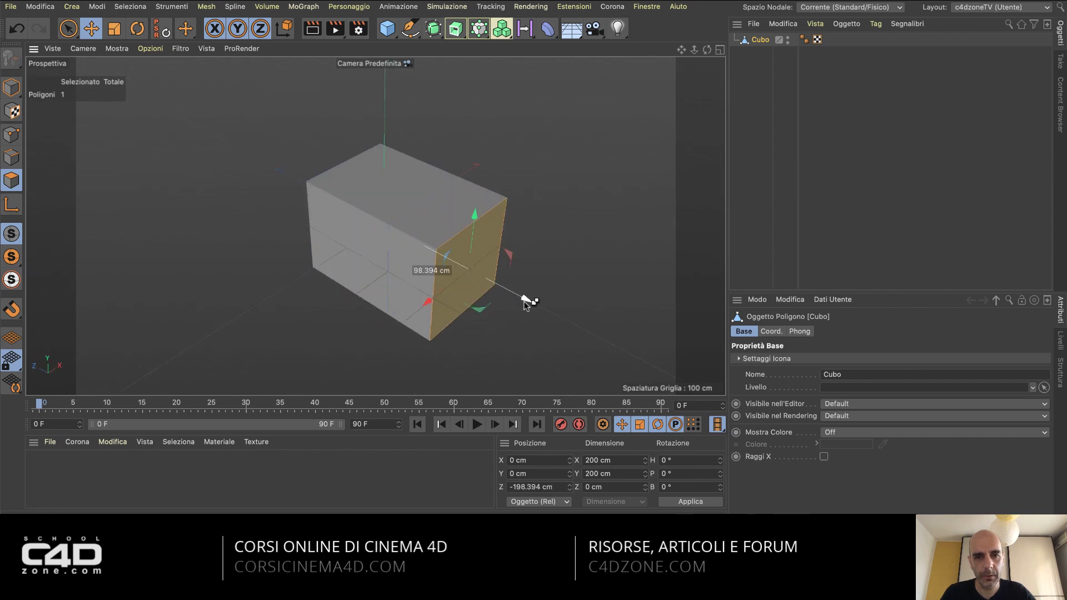
click(416, 191)
key(t)
mouse_move(417, 191)
mouse_down()
mouse_move(476, 248)
mouse_move(283, 283)
mouse_up()
key(e)
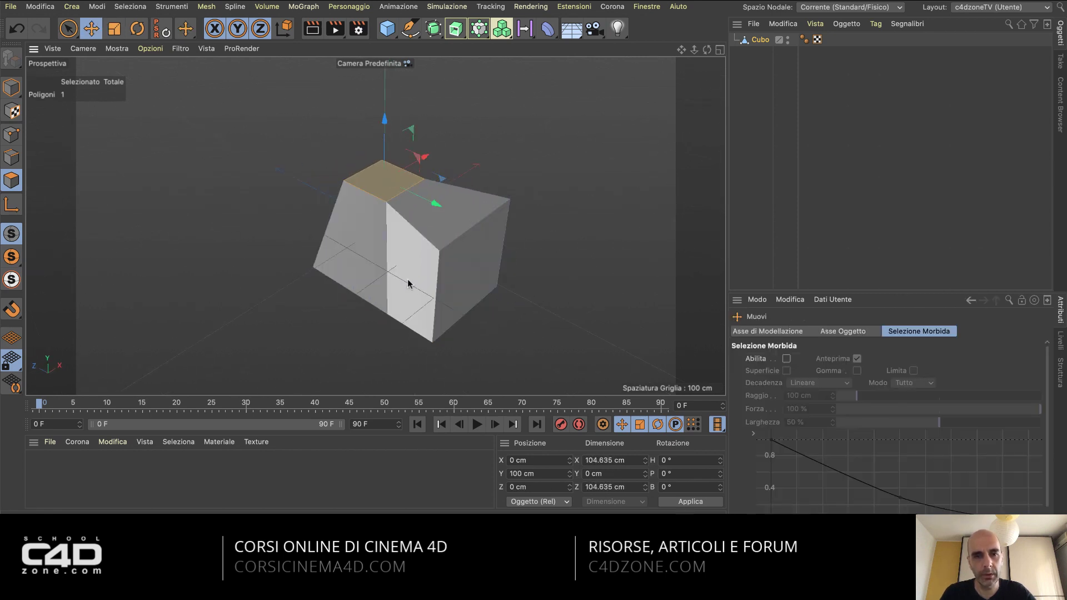
Pull a corner point down and right, then scale and push the right face outward.
key(Return)
click(441, 248)
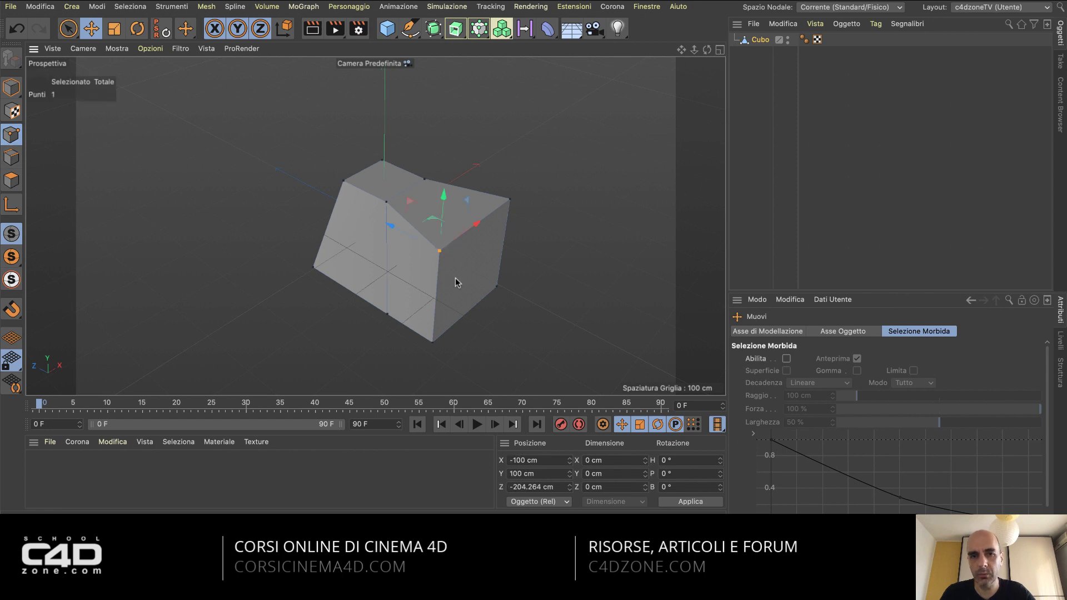
mouse_move(458, 279)
mouse_down()
mouse_move(604, 284)
mouse_move(537, 305)
mouse_move(581, 328)
mouse_up()
click(11, 180)
click(500, 280)
key(t)
key(e)
mouse_move(468, 252)
alt+mouse_down()
mouse_move(428, 239)
mouse_move(571, 249)
mouse_move(354, 227)
alt+mouse_up()
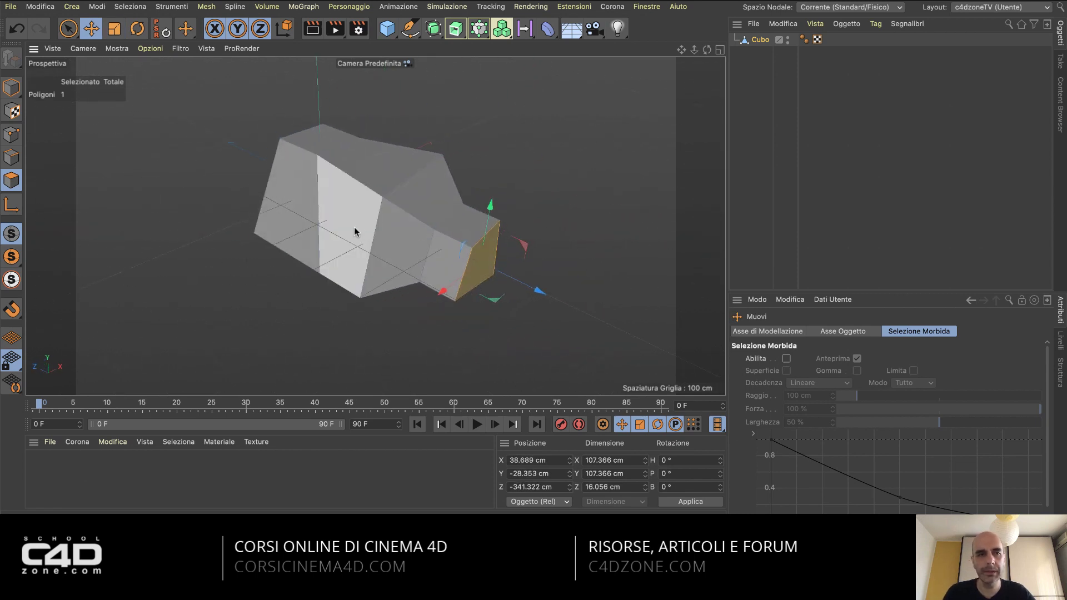
alt+middle_drag(355, 226, 361, 243)
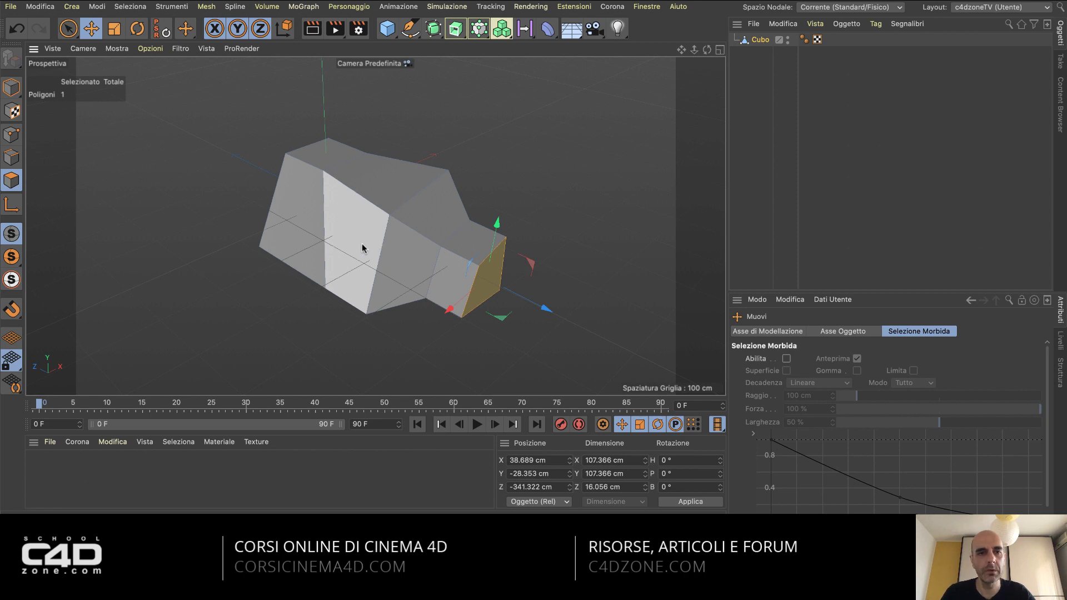
click(12, 87)
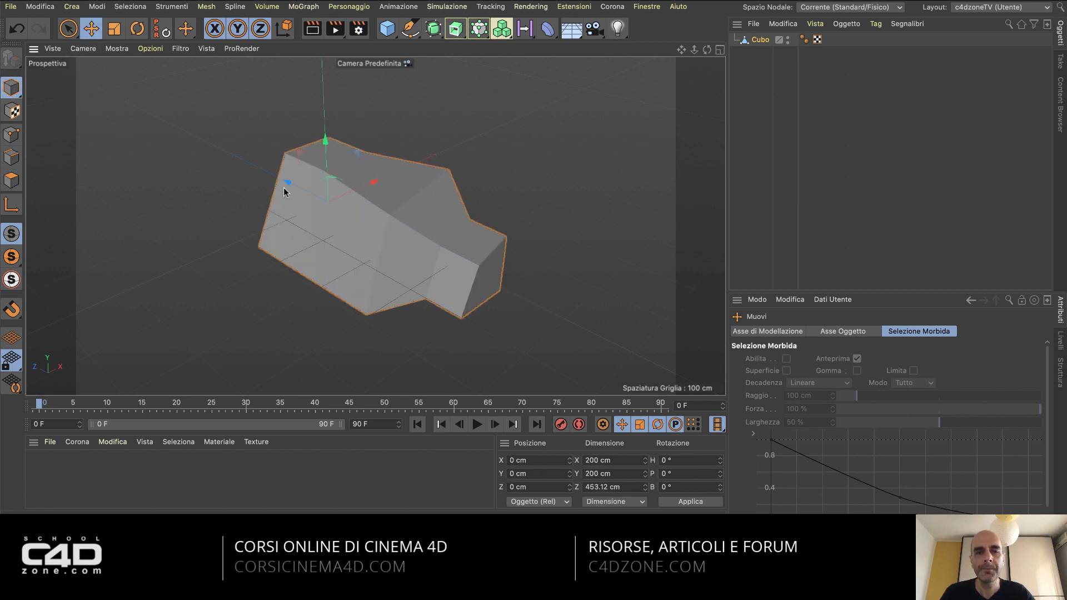
Smooth Cubo under a Superficie di Suddivisione, orbit to inspect it, then delete the generator.
click(440, 35)
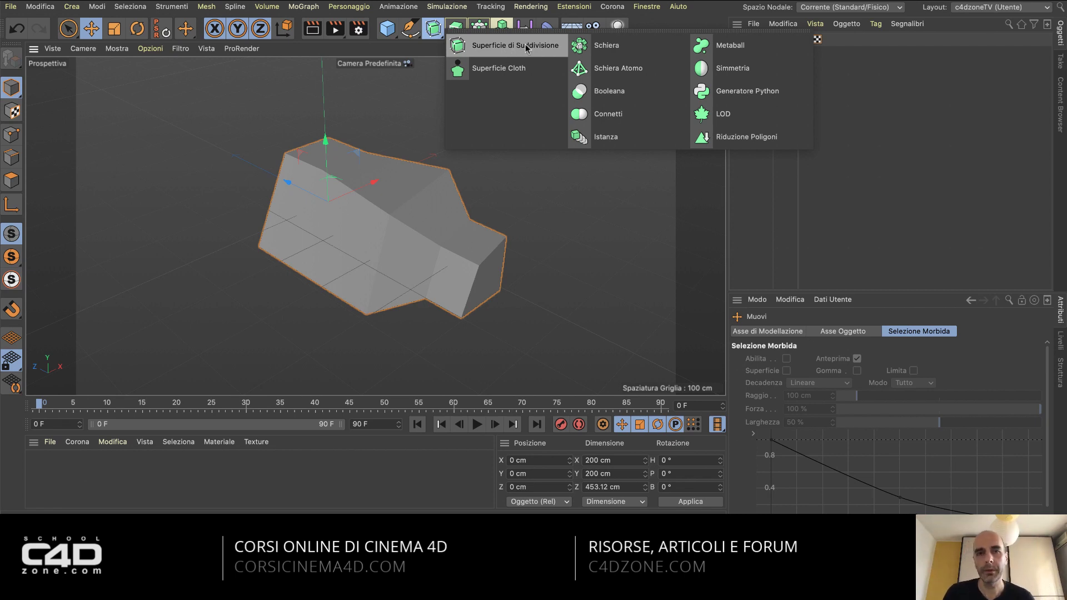
click(505, 52)
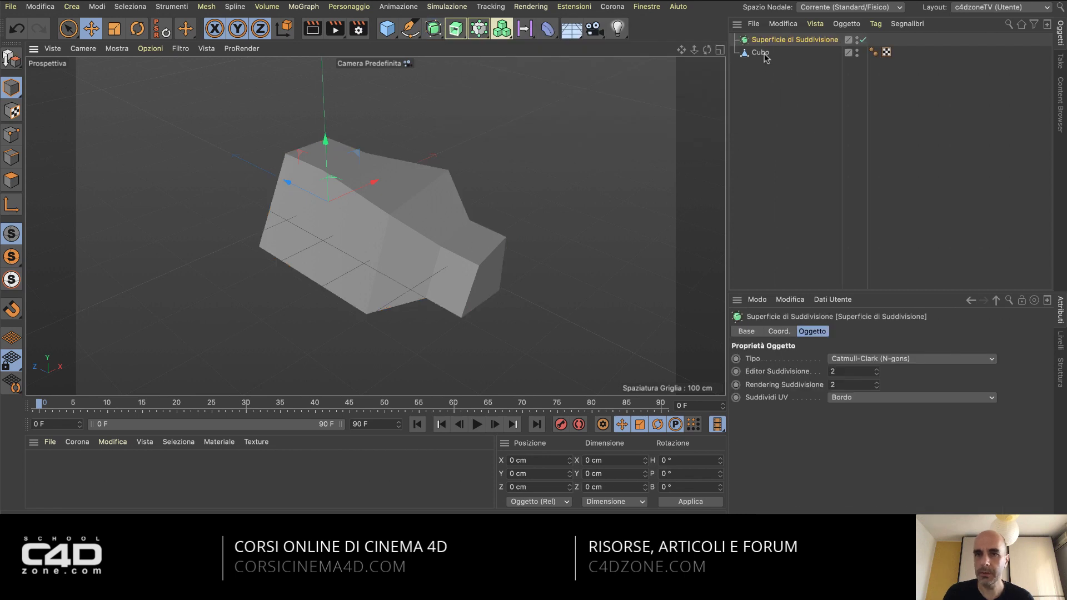
drag(764, 57, 772, 41)
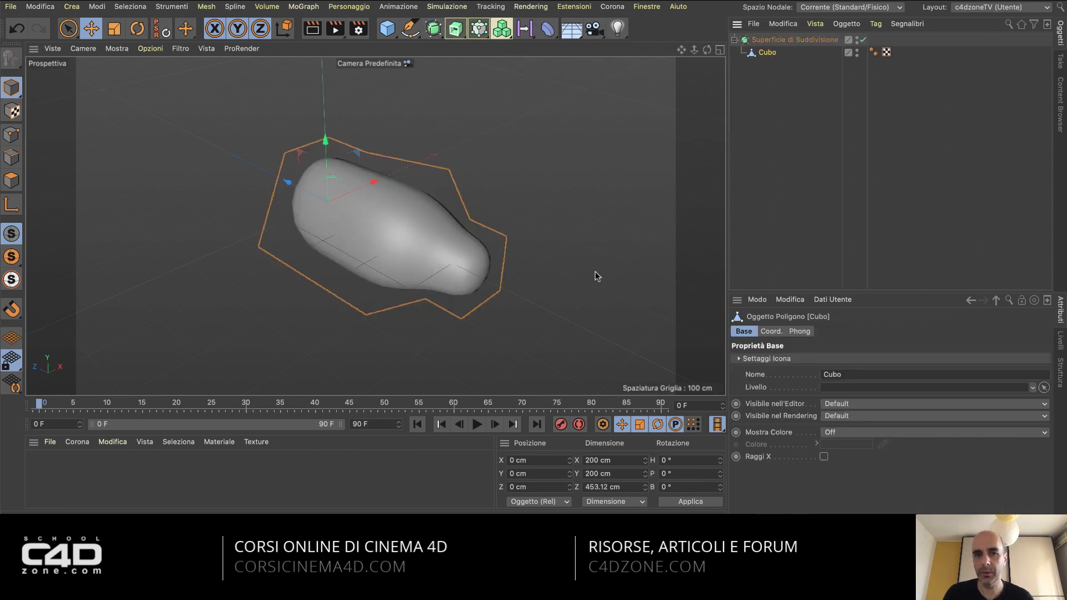
click(591, 297)
mouse_move(439, 247)
alt+mouse_down()
mouse_move(432, 238)
mouse_move(451, 260)
alt+mouse_up()
click(767, 52)
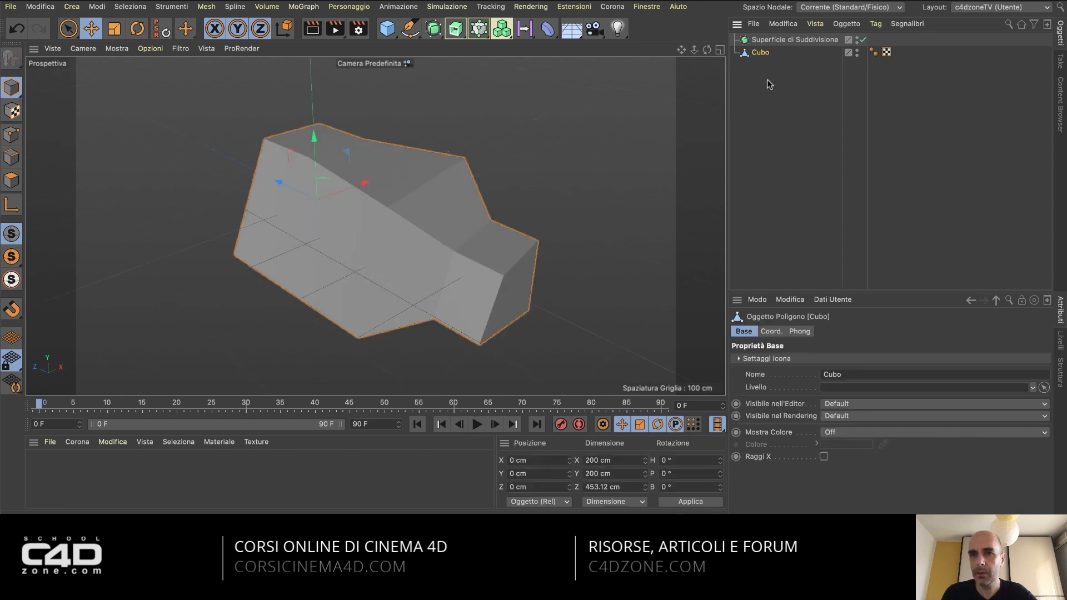
click(791, 41)
key(Delete)
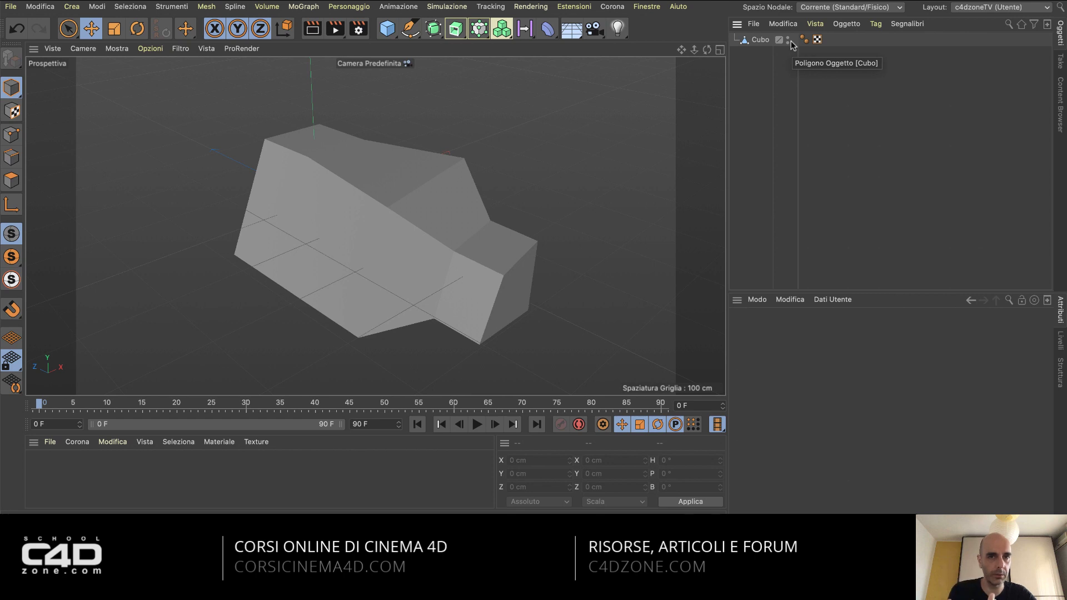
Rewrap Cubo in a new Subdivision Surface, undo and redo it, then delete both objects.
click(762, 43)
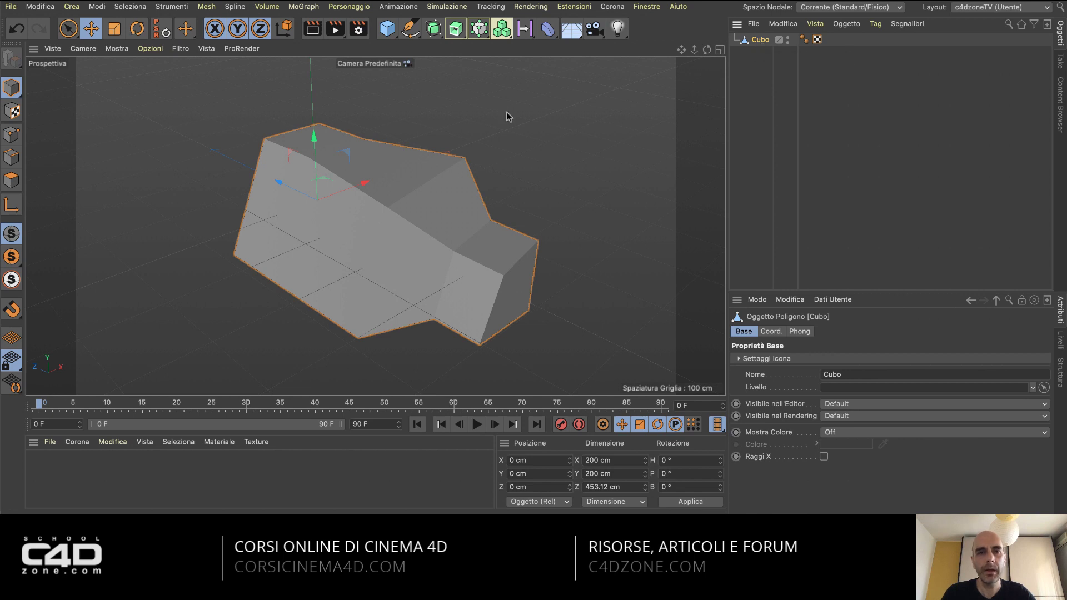
click(433, 33)
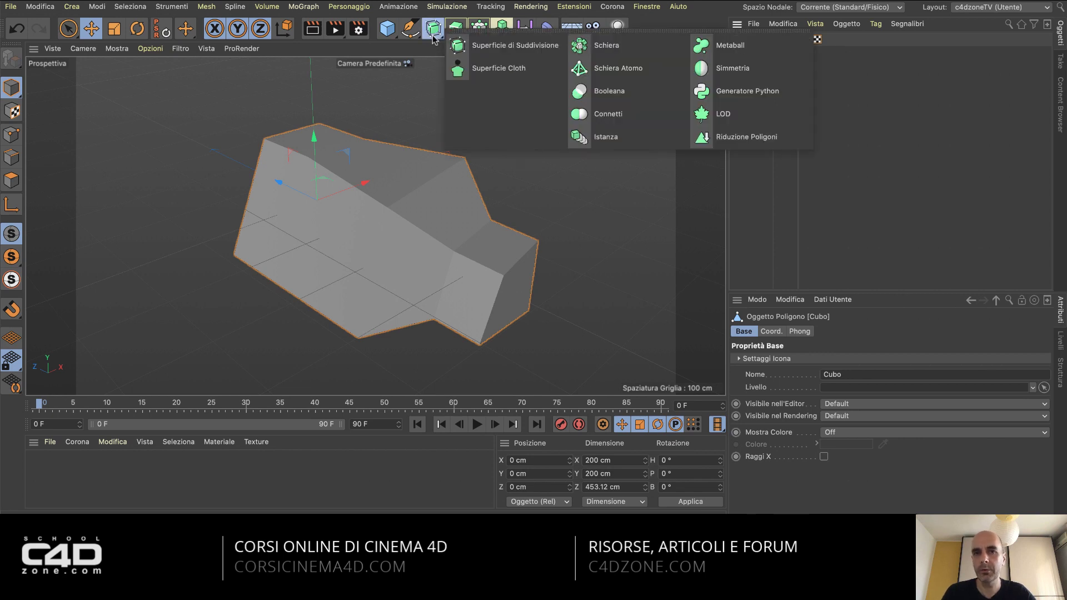
click(509, 52)
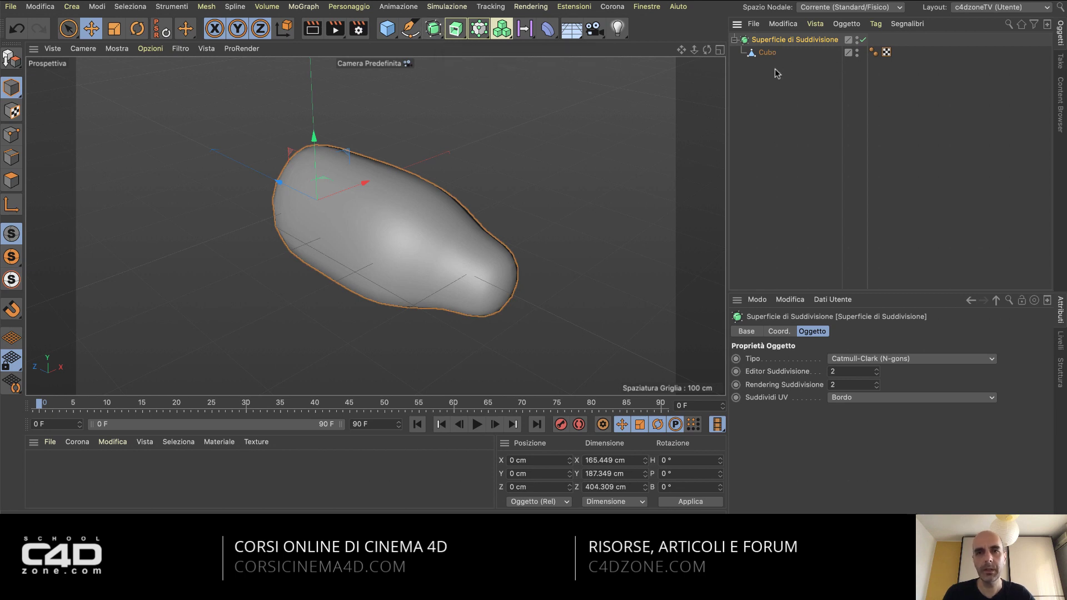
key(ctrl+z)
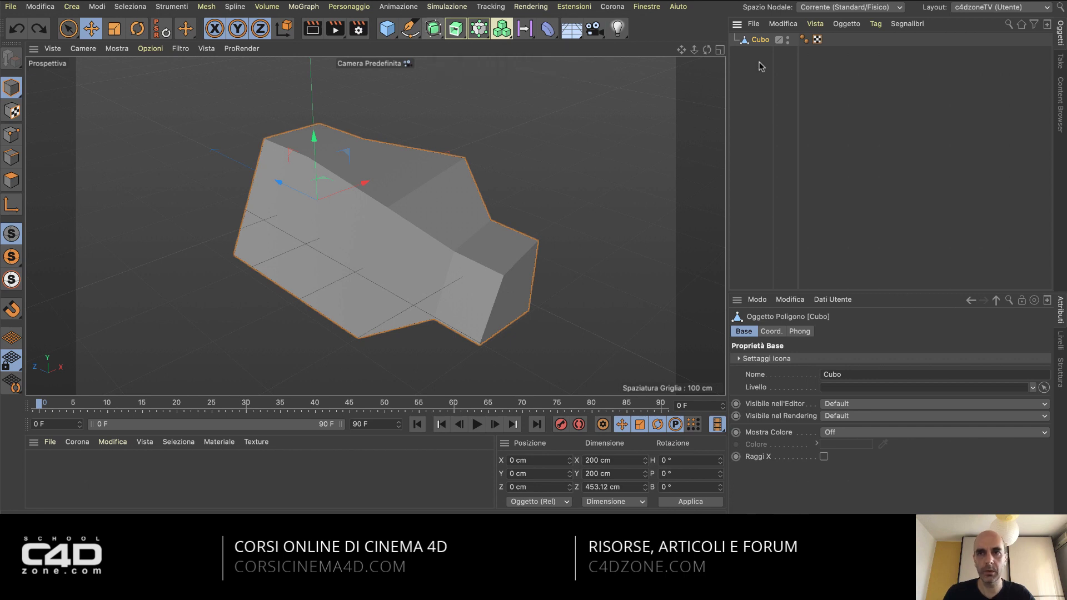
key(ctrl+z)
click(760, 42)
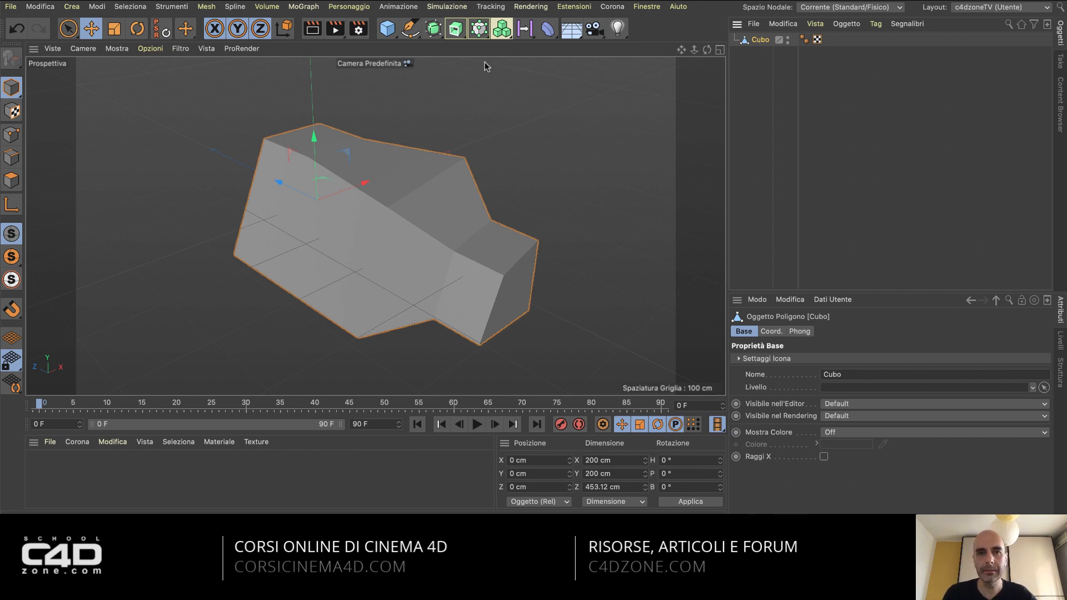
alt+click(434, 29)
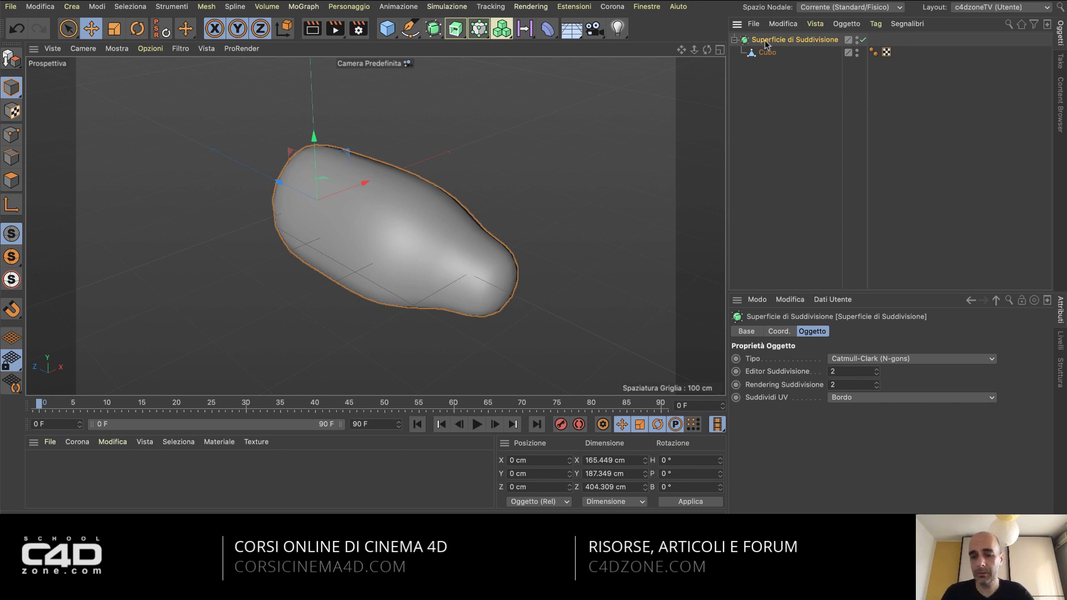
key(Delete)
click(410, 28)
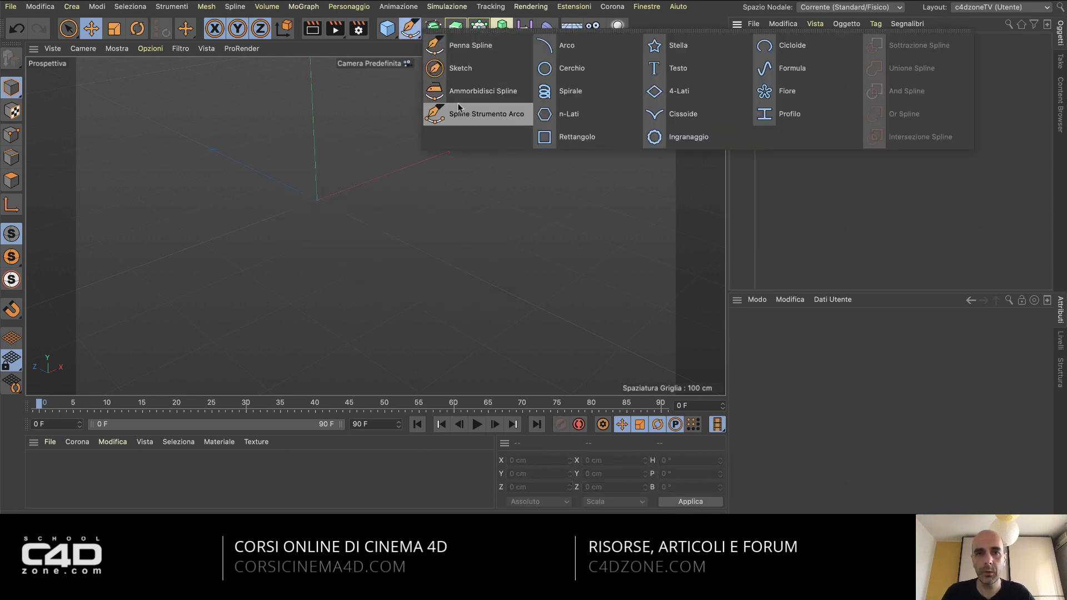
Add a Cerchio circle spline, frame it, and extrude it into a disc.
click(564, 68)
key(h)
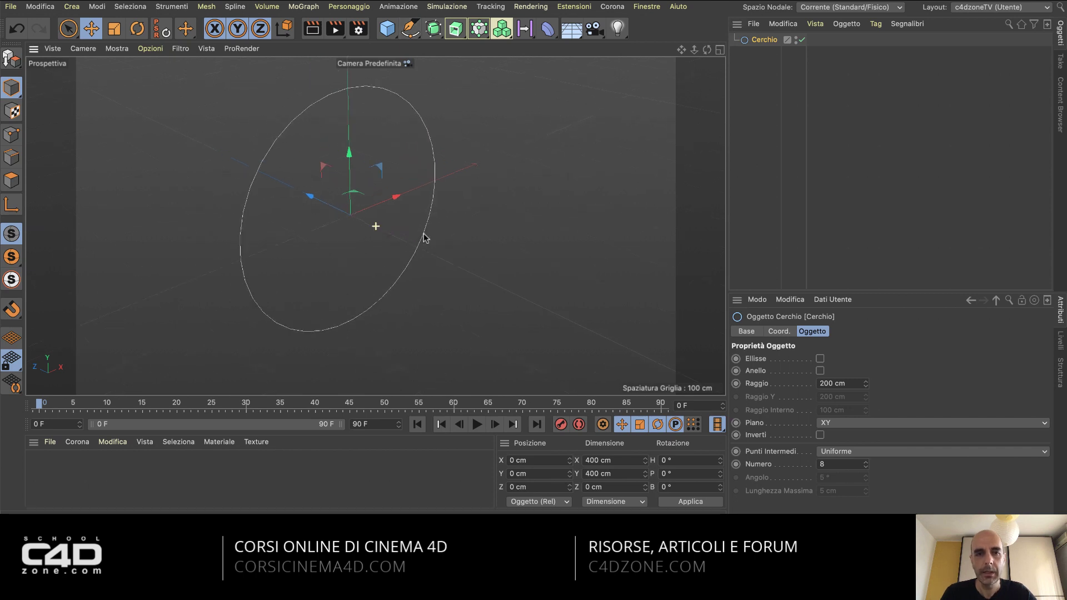
click(456, 29)
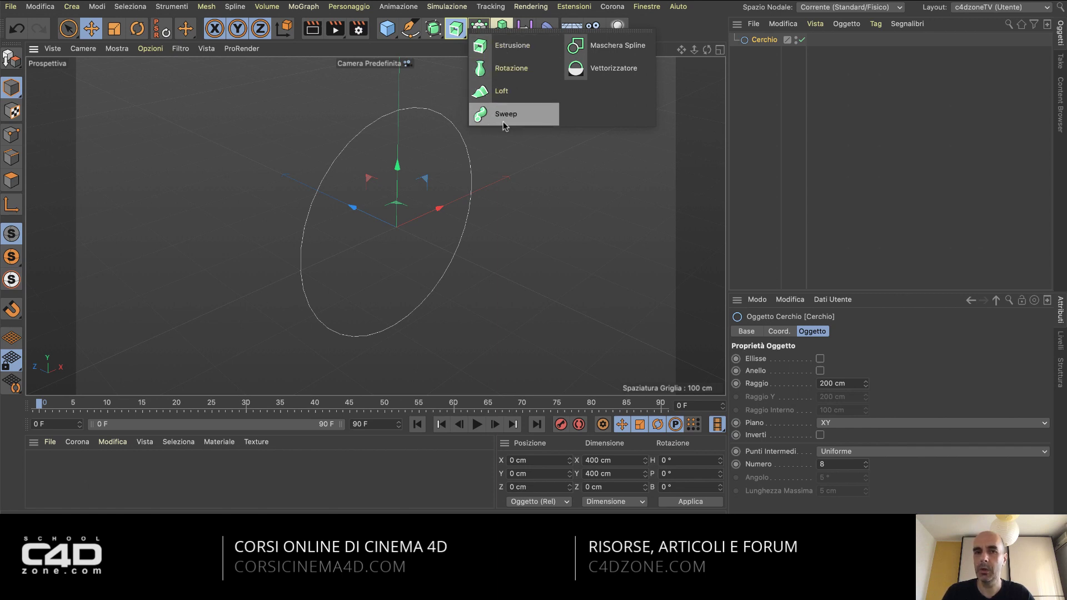
click(512, 49)
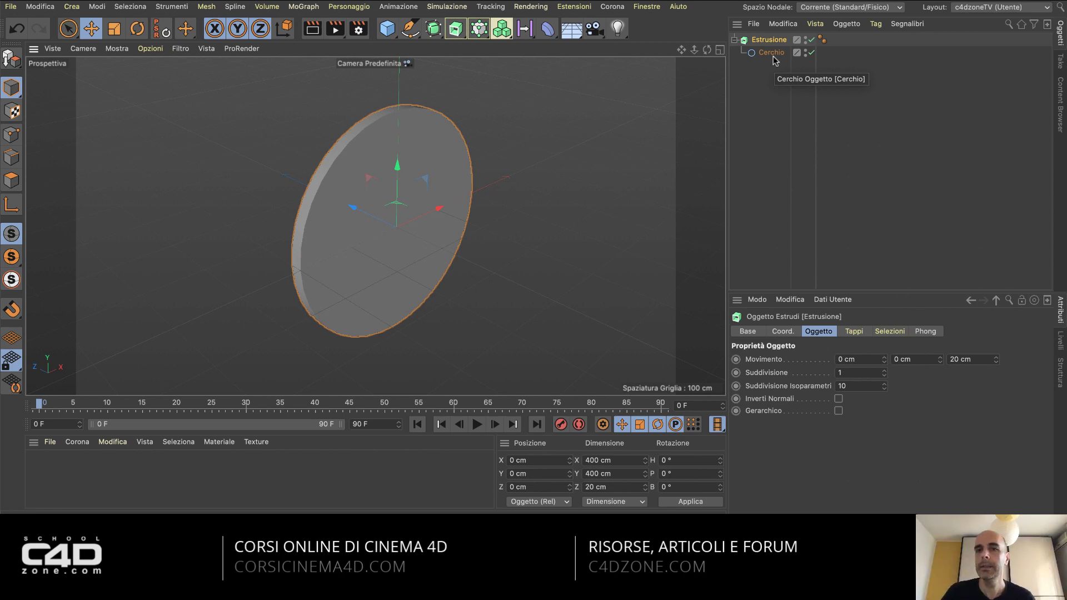
Delete the Estrusione together with its Cerchio child.
click(765, 53)
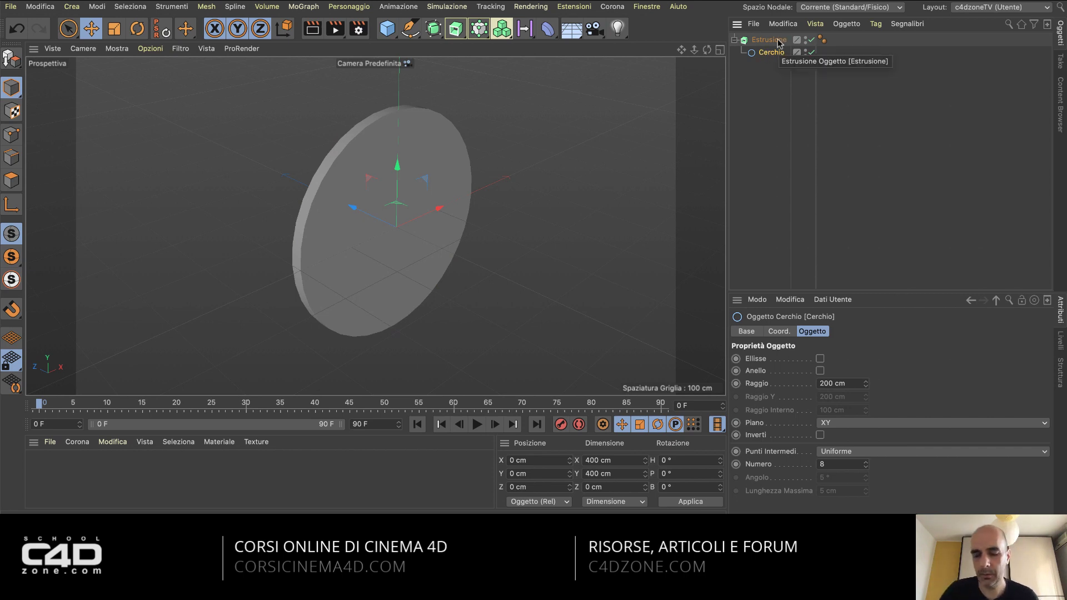
click(778, 40)
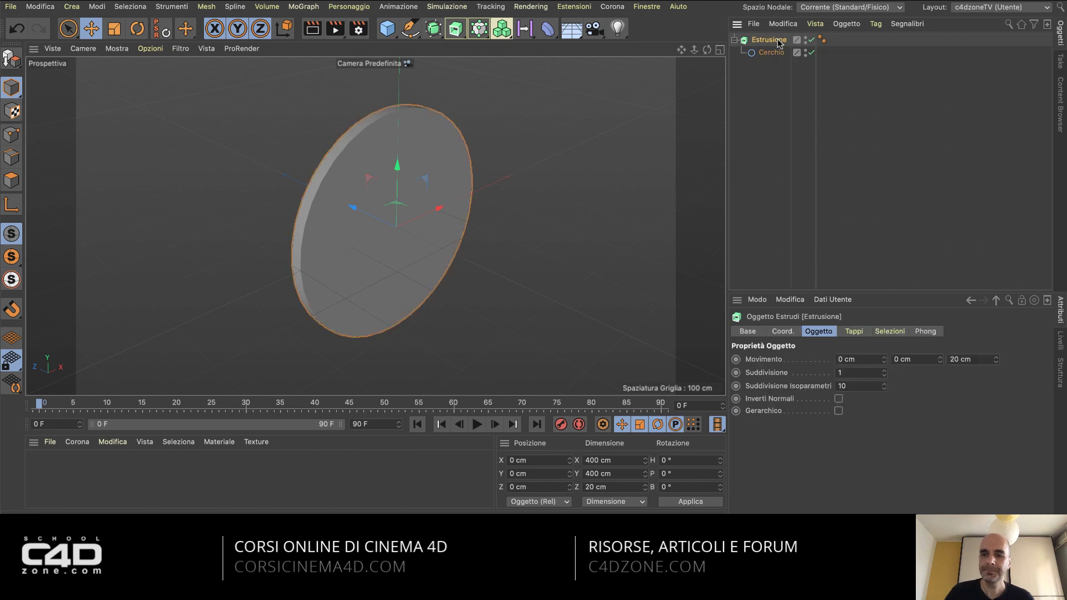
key(Delete)
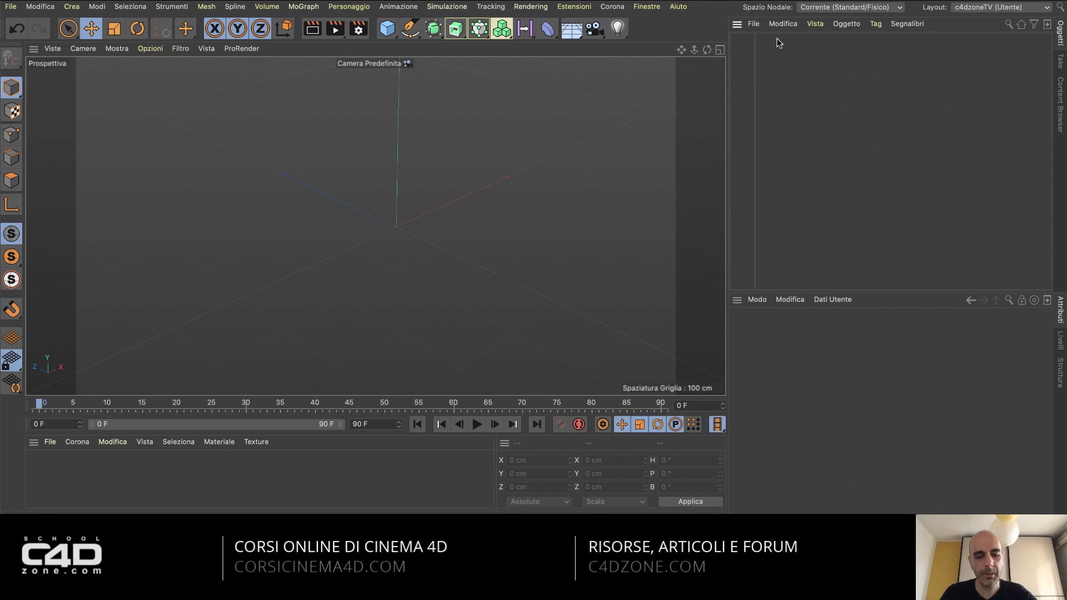
Undo back to the magenta cubes and expand the Cubo.10, Cubo.11 and Cubo.8 branches.
key(ctrl+z)
key(ctrl+z)
key(ctrl+z)
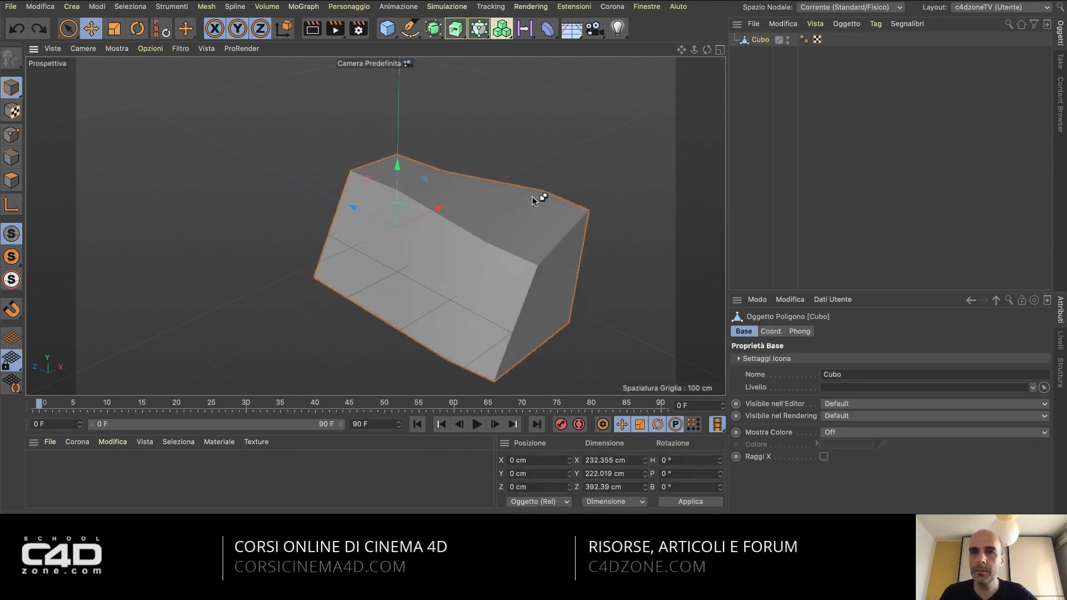
key(ctrl+z)
key(ctrl+z)
key(ctrl+z)
key(ctrl+z)
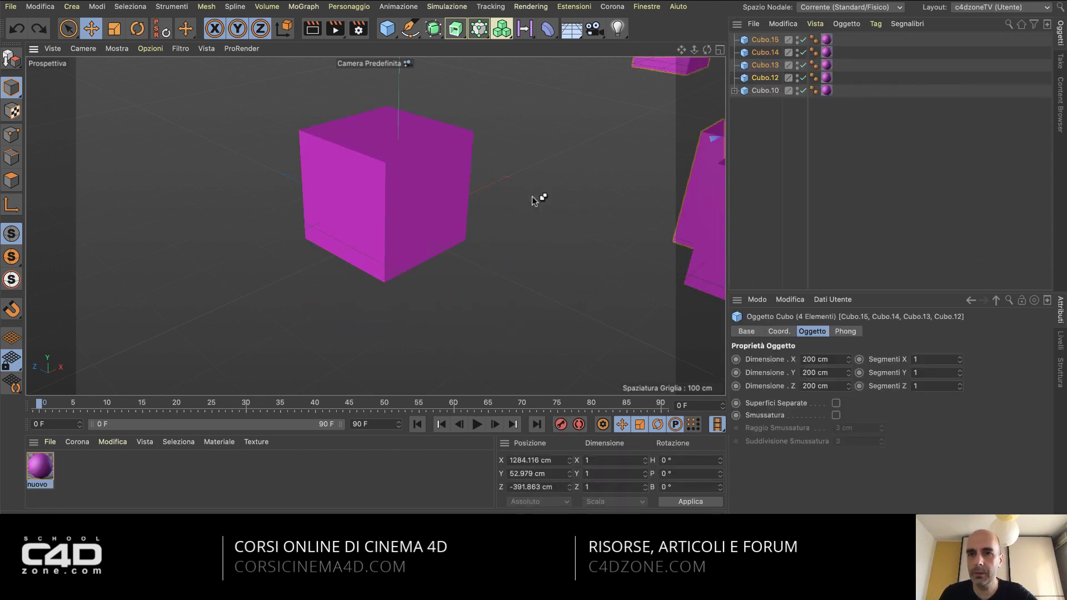
click(734, 90)
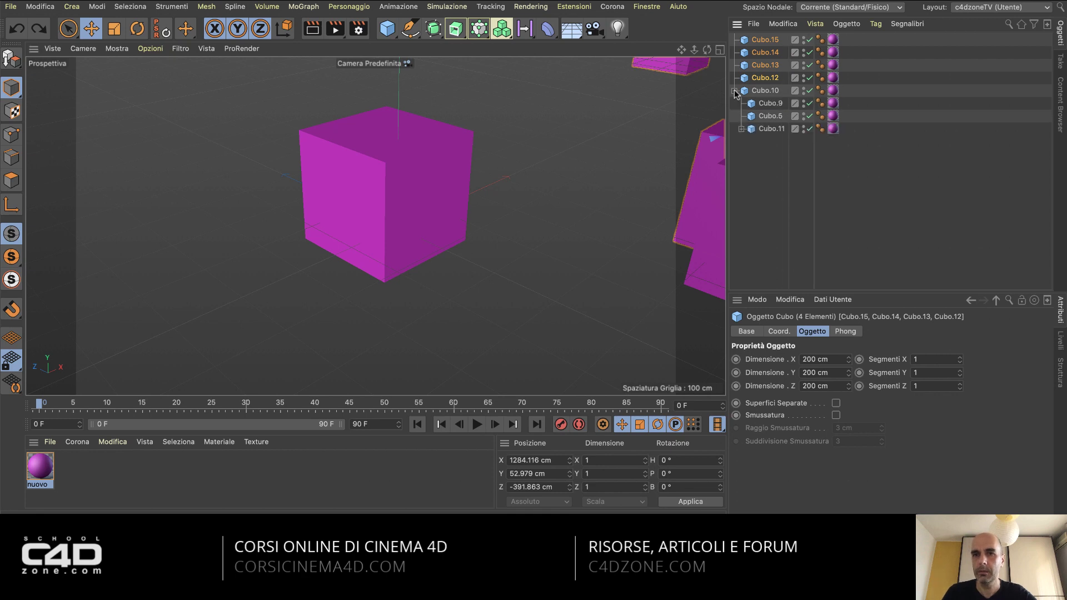
click(742, 129)
click(755, 154)
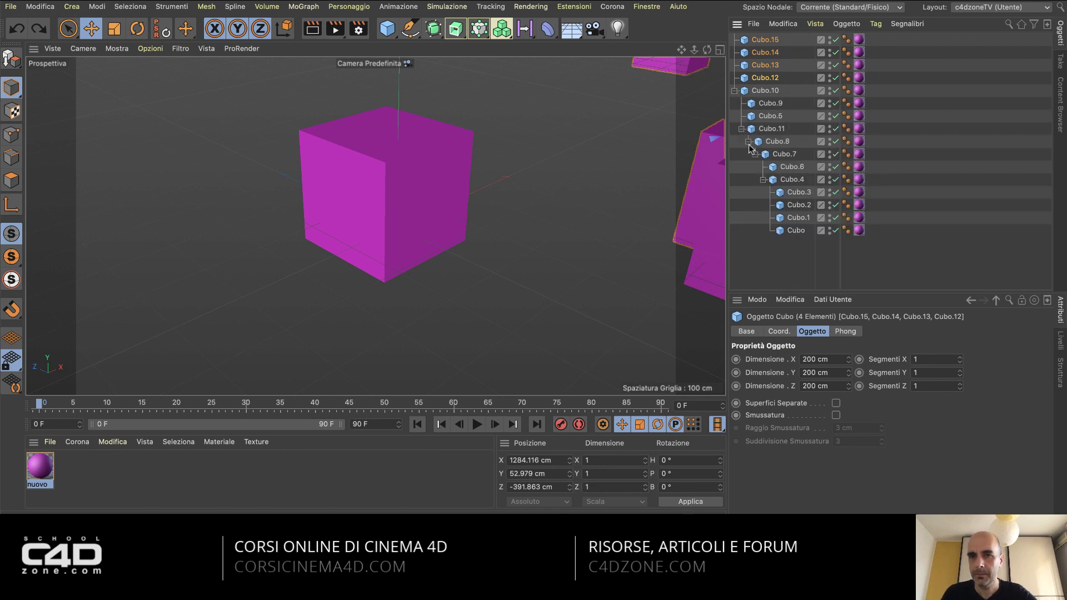
drag(771, 129, 789, 146)
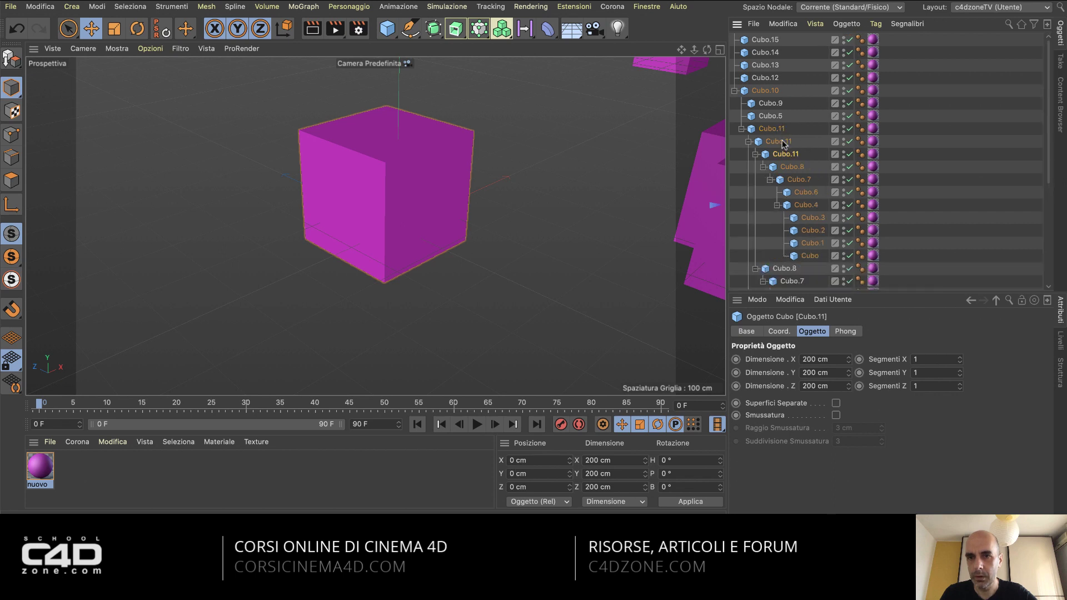
Nest Cubo.15 through Cubo.12 under Cubo.10.
click(781, 79)
shift+click(773, 40)
drag(762, 56, 776, 92)
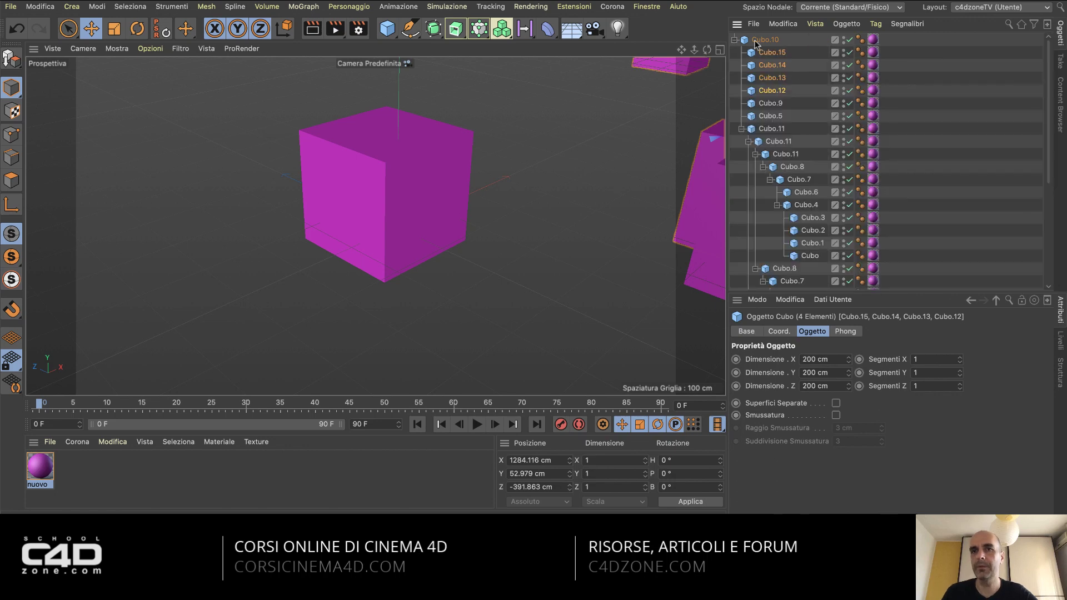
Rename Cubo.3 in the lower branch to 'lampada'.
click(778, 141)
scroll(785, 168, down, 3)
scroll(789, 183, down, 5)
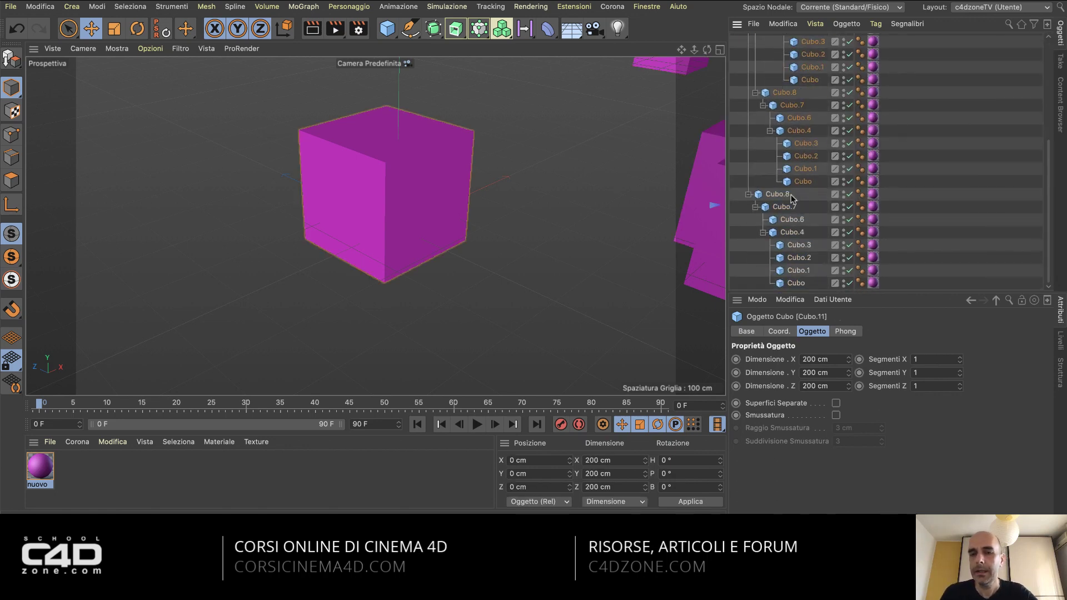
click(802, 269)
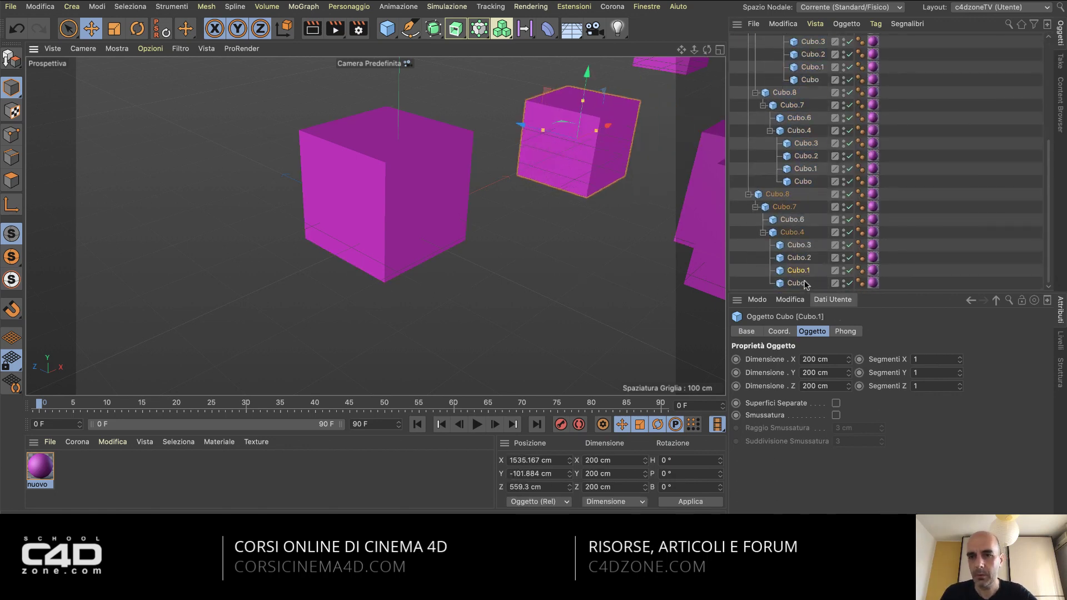
double_click(802, 245)
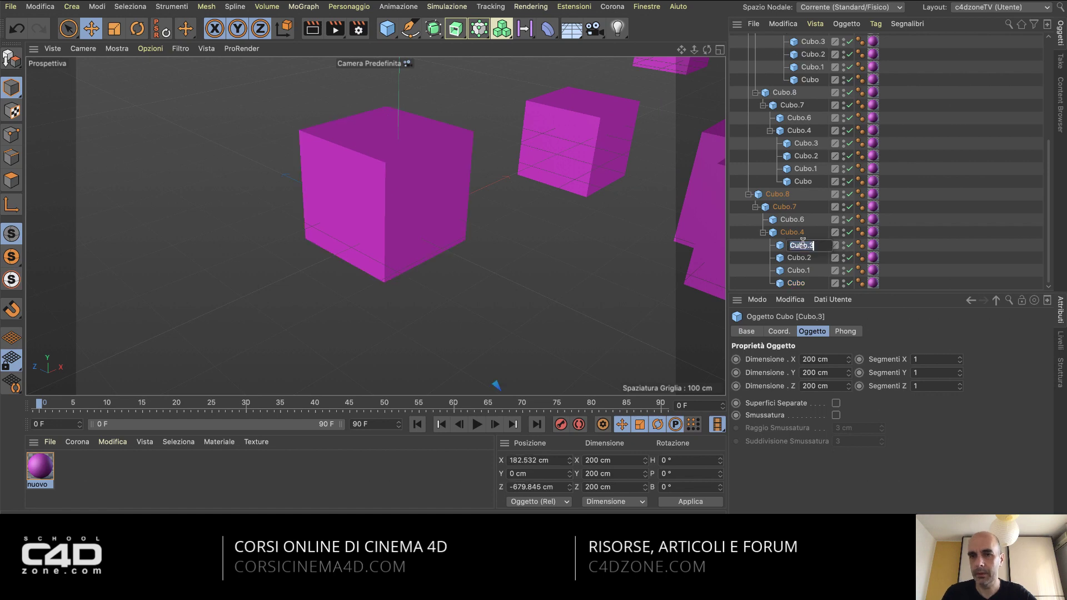
text(lampada)
key(Return)
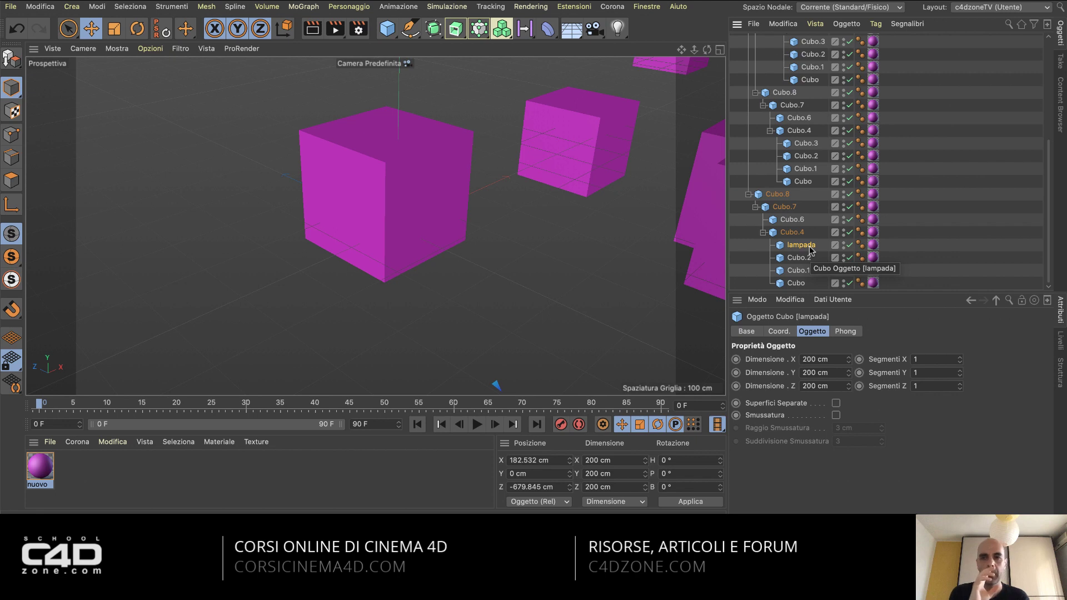
scroll(810, 249, up, 5)
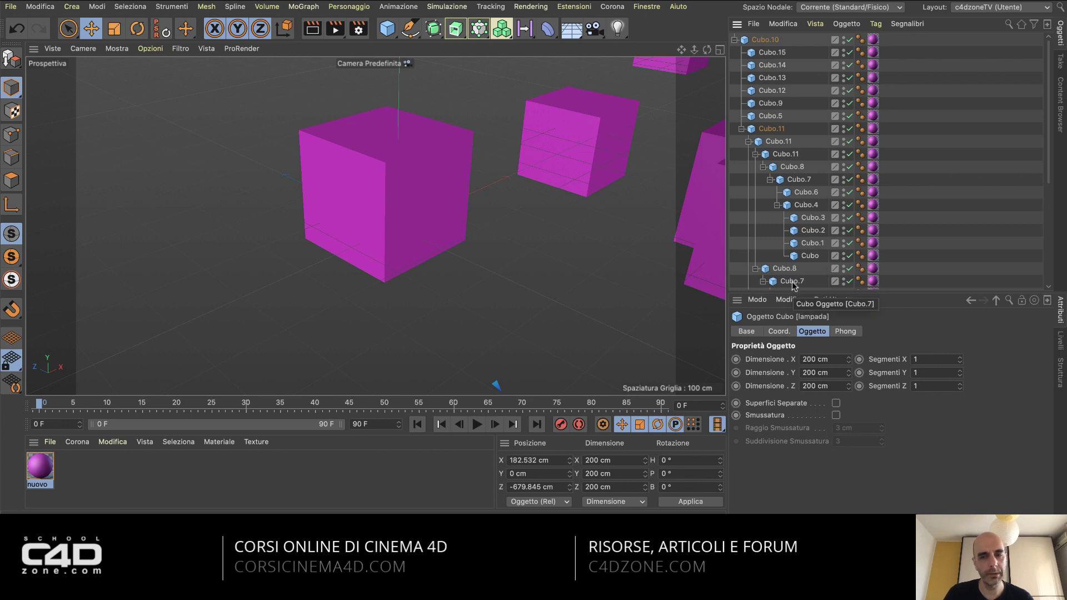
scroll(794, 285, down, 3)
scroll(793, 286, down, 3)
scroll(793, 285, down, 3)
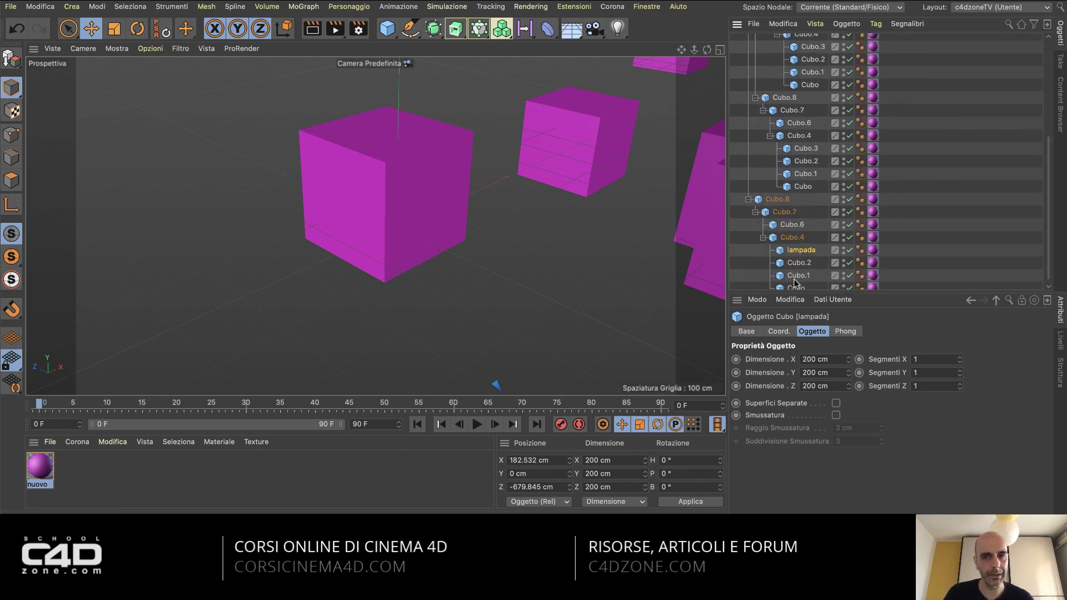
scroll(793, 286, down, 1)
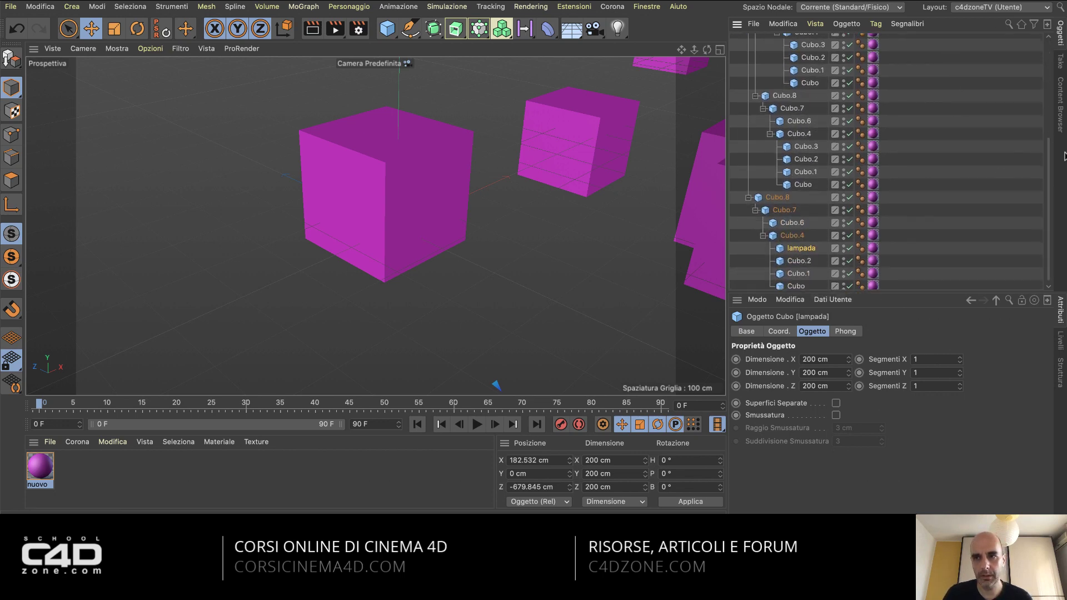
Add a Luce light and parent it under the lampada cube.
click(617, 28)
drag(605, 274, 365, 203)
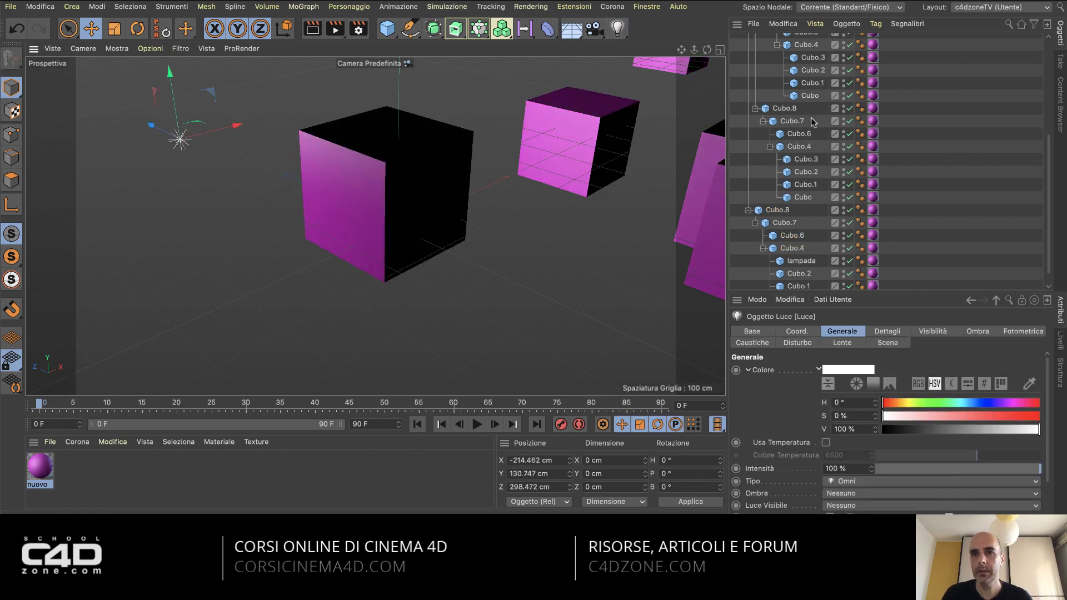
scroll(813, 122, up, 5)
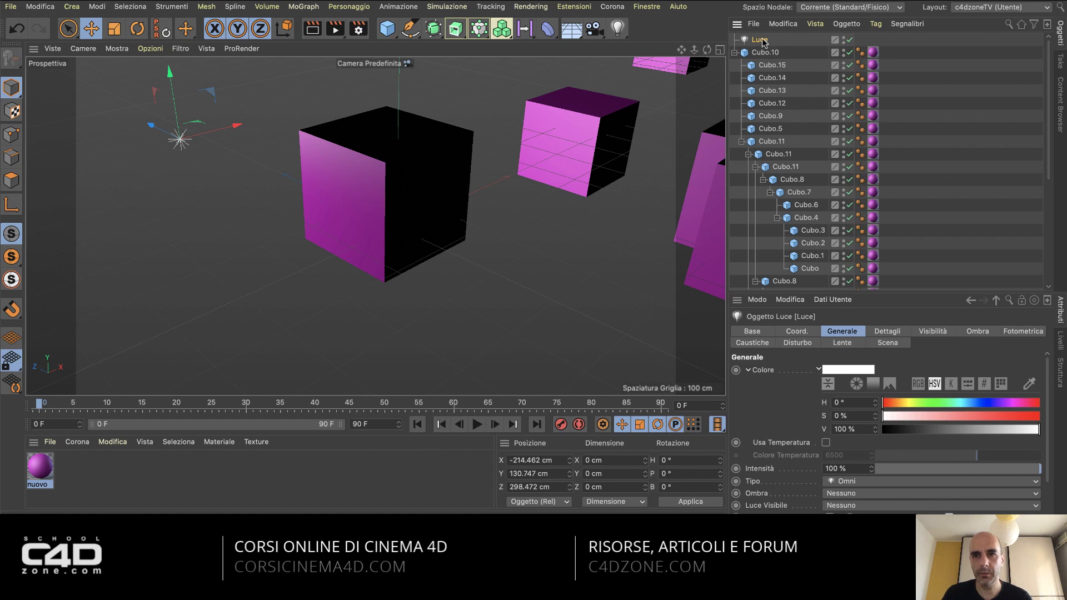
drag(763, 41, 814, 285)
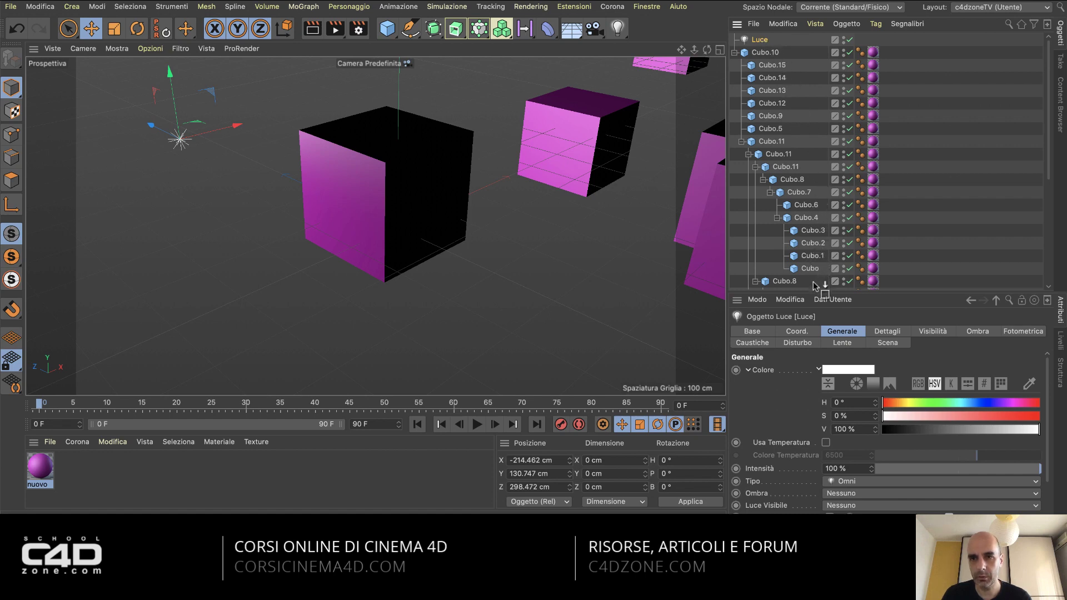
drag(814, 285, 801, 245)
click(813, 233)
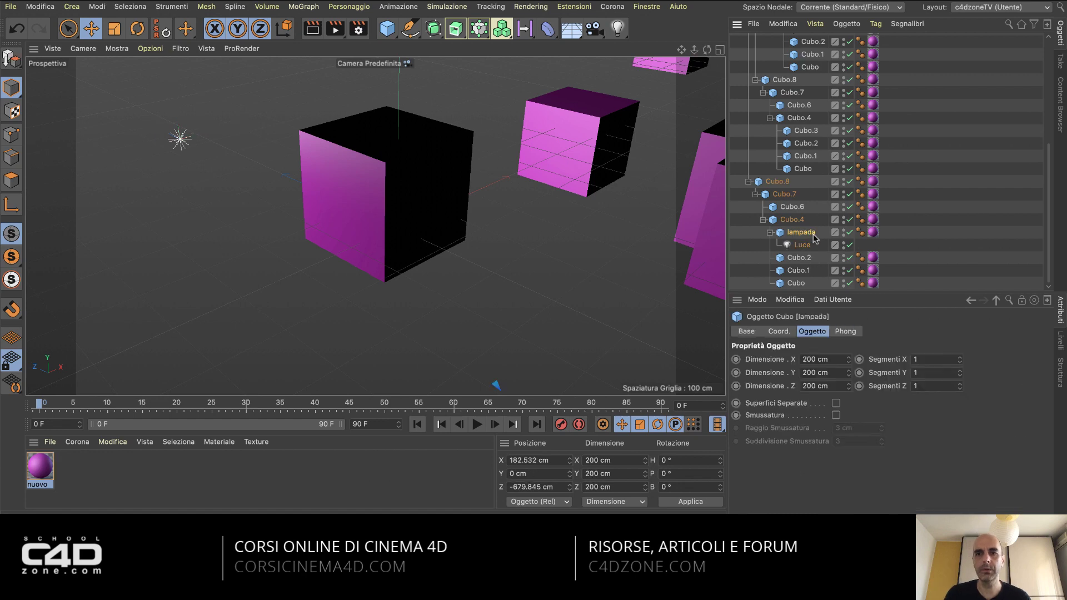
click(770, 233)
click(770, 245)
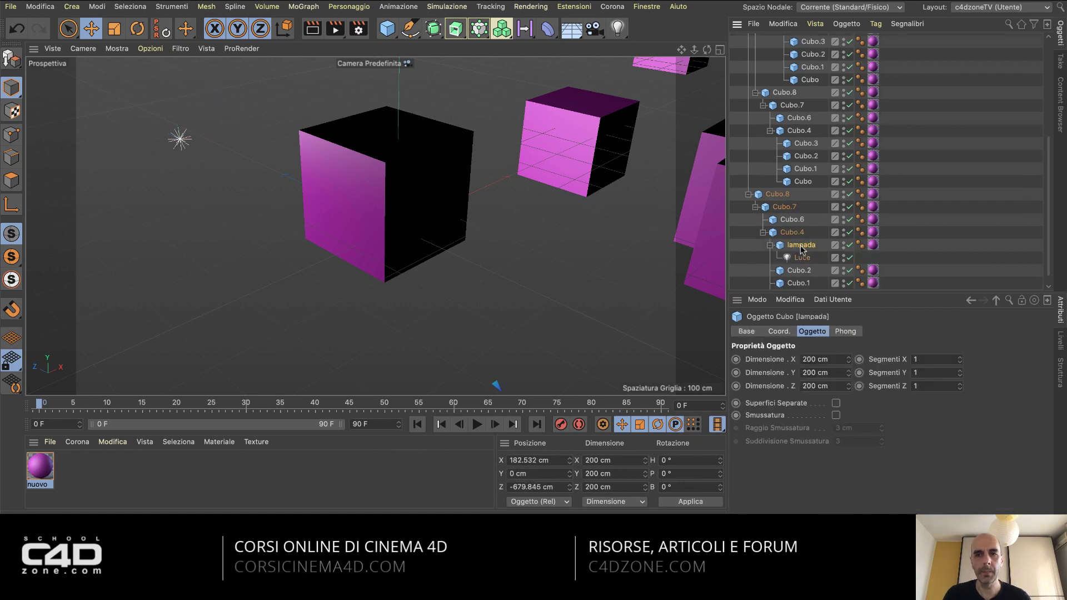
click(803, 258)
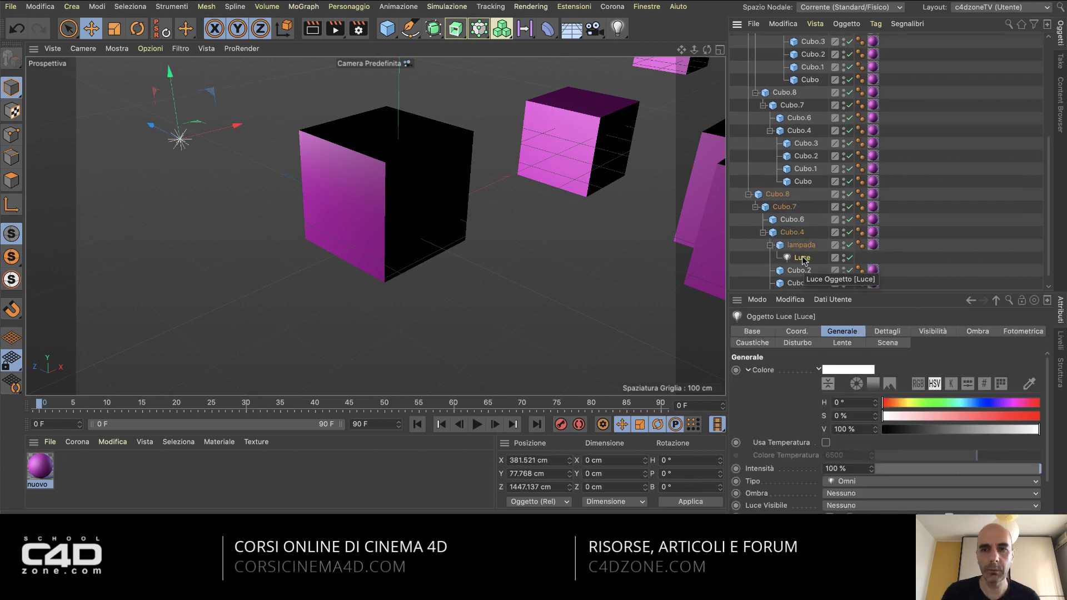
Move lampada with its light to a new spot, then delete the Luce light.
click(801, 245)
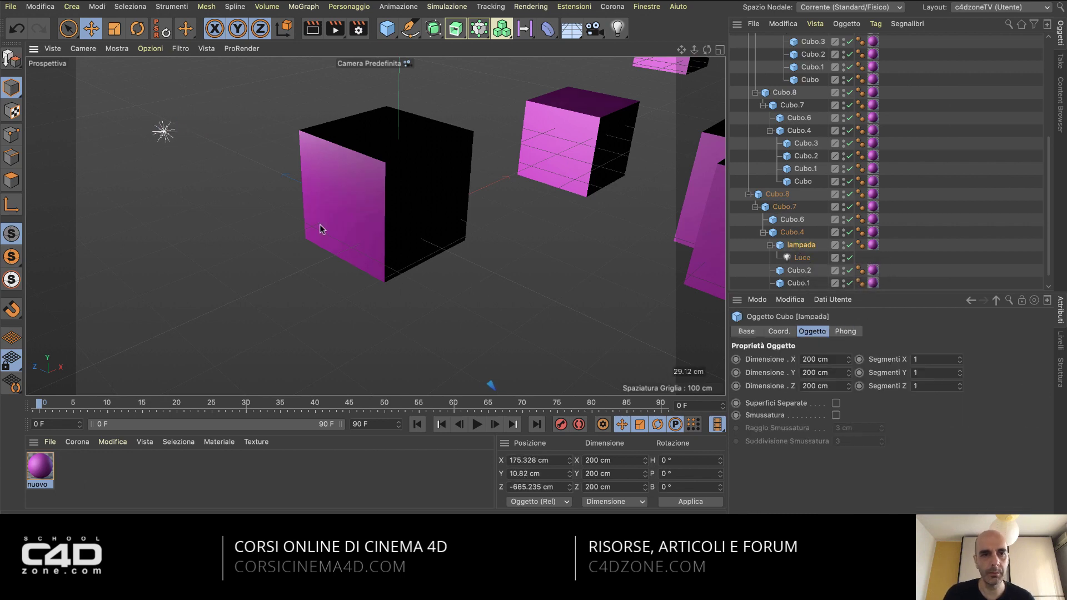
drag(470, 287, 442, 240)
scroll(439, 233, down, 5)
scroll(439, 228, down, 3)
drag(500, 303, 527, 336)
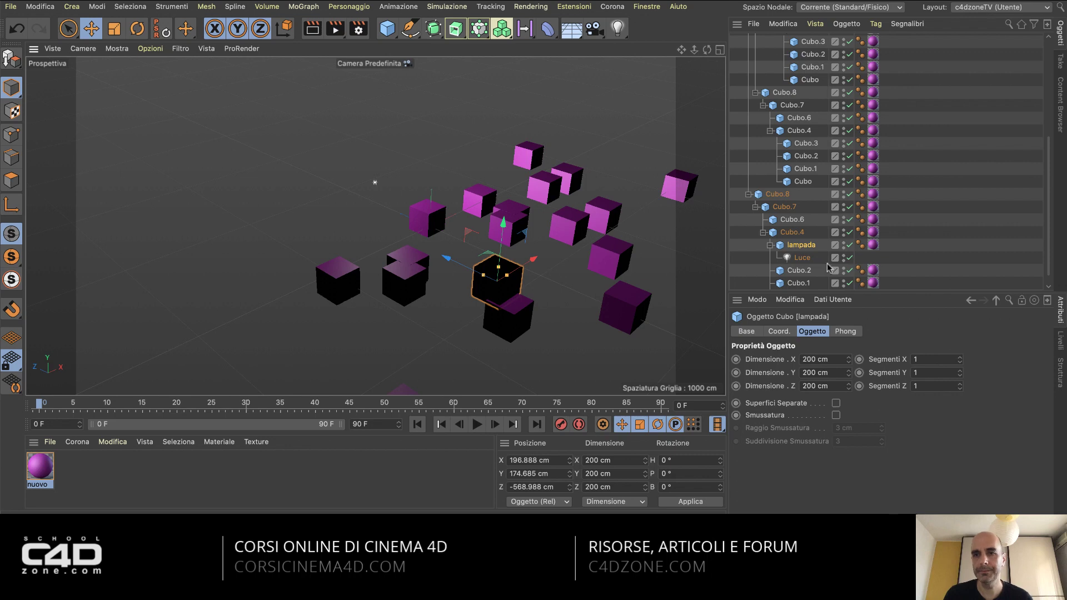
click(803, 259)
key(Delete)
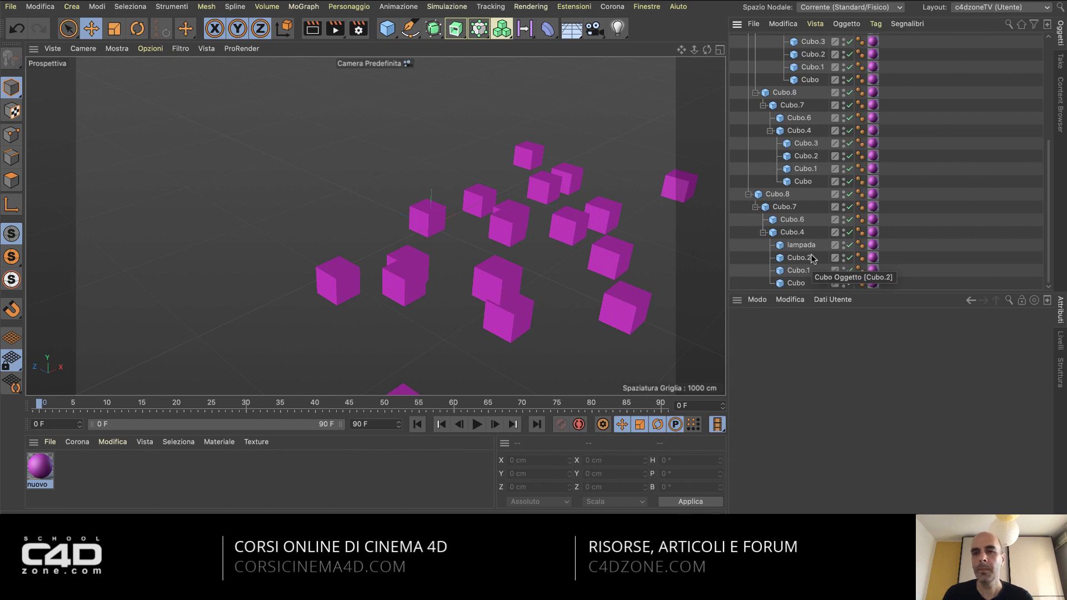
Select Cubo.2 under Cubo.4 in the Object Manager.
click(809, 262)
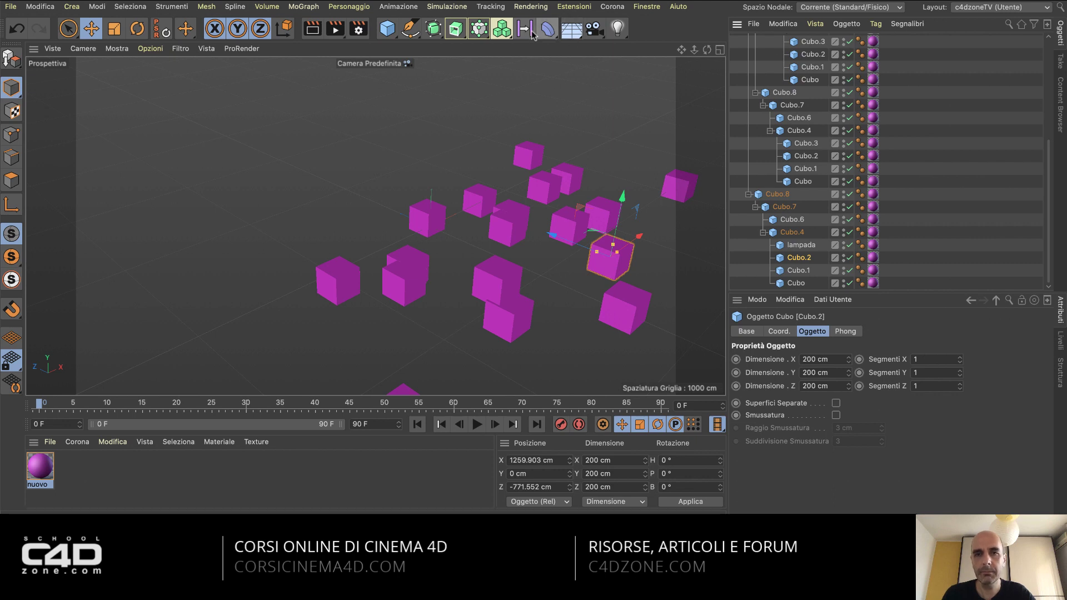
Add a Luce light as a child of Cubo.2 and undo a trial upward move.
shift+click(618, 32)
scroll(820, 228, down, 1)
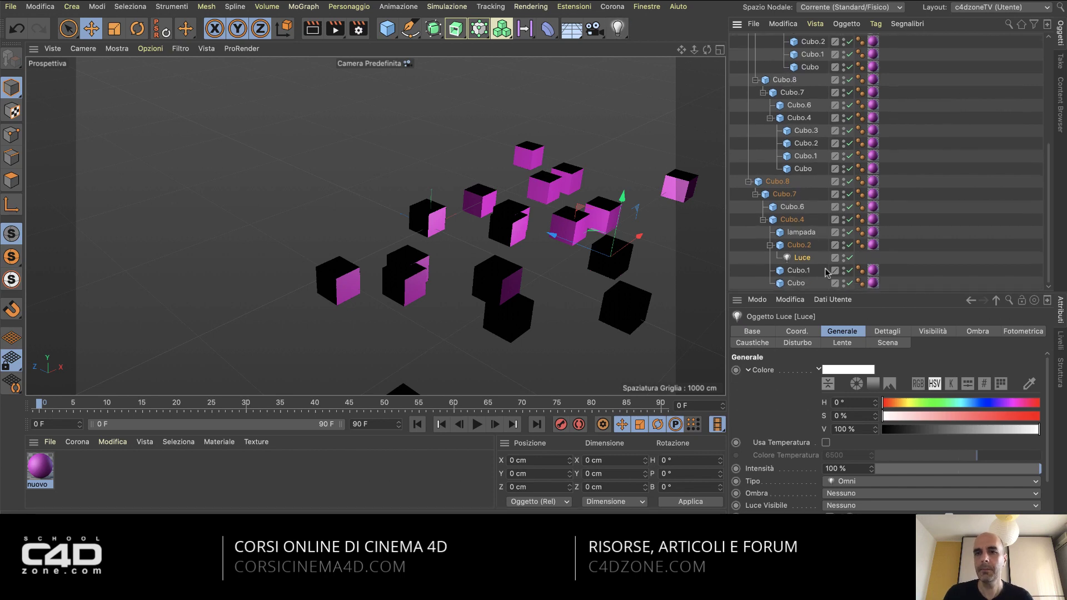
click(799, 245)
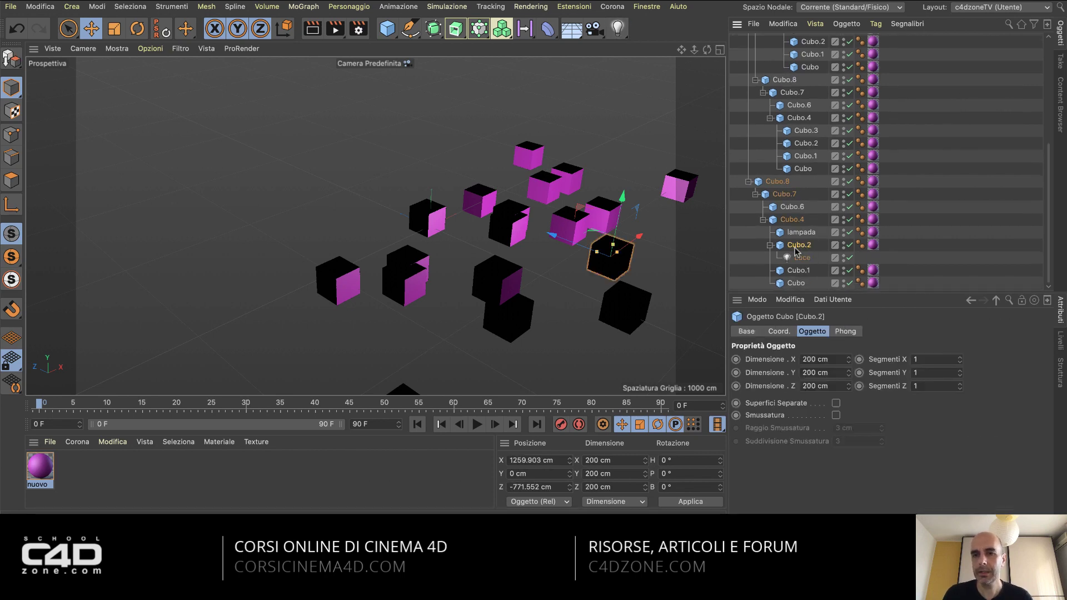
click(806, 260)
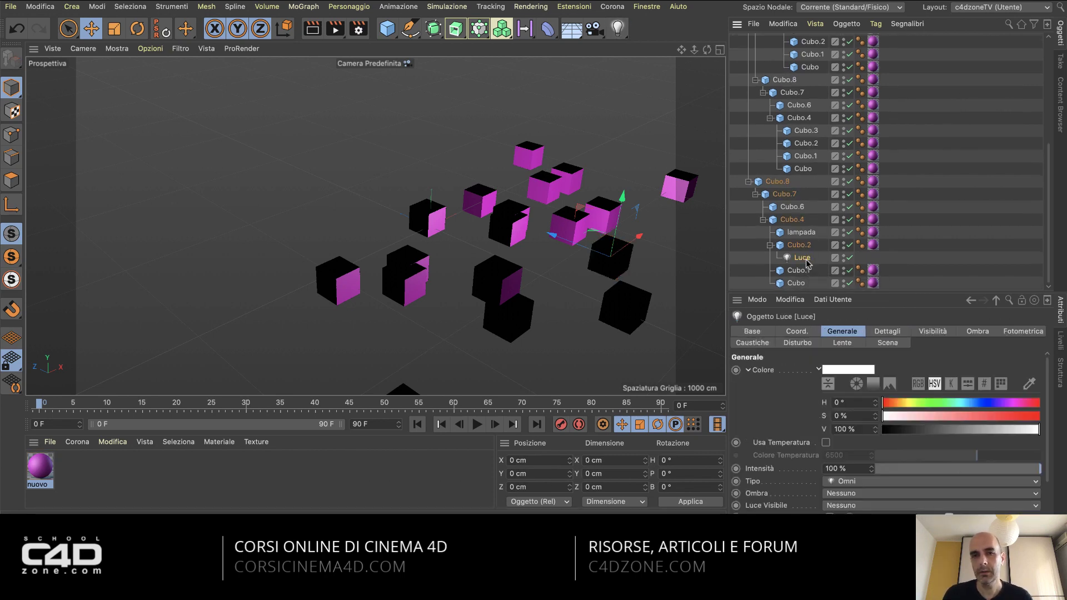
drag(683, 278, 700, 253)
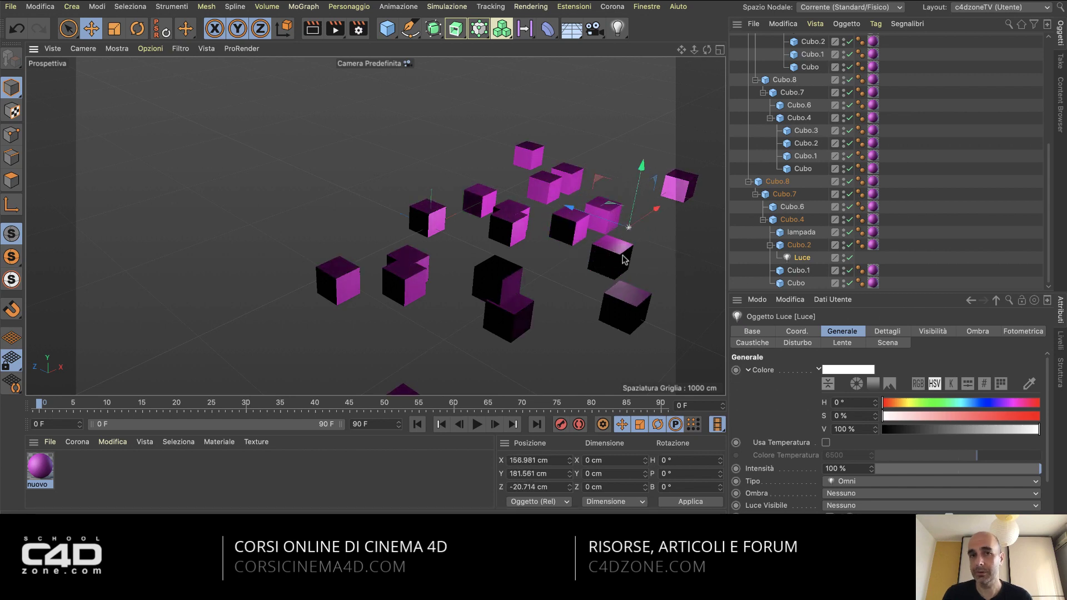
key(ctrl+z)
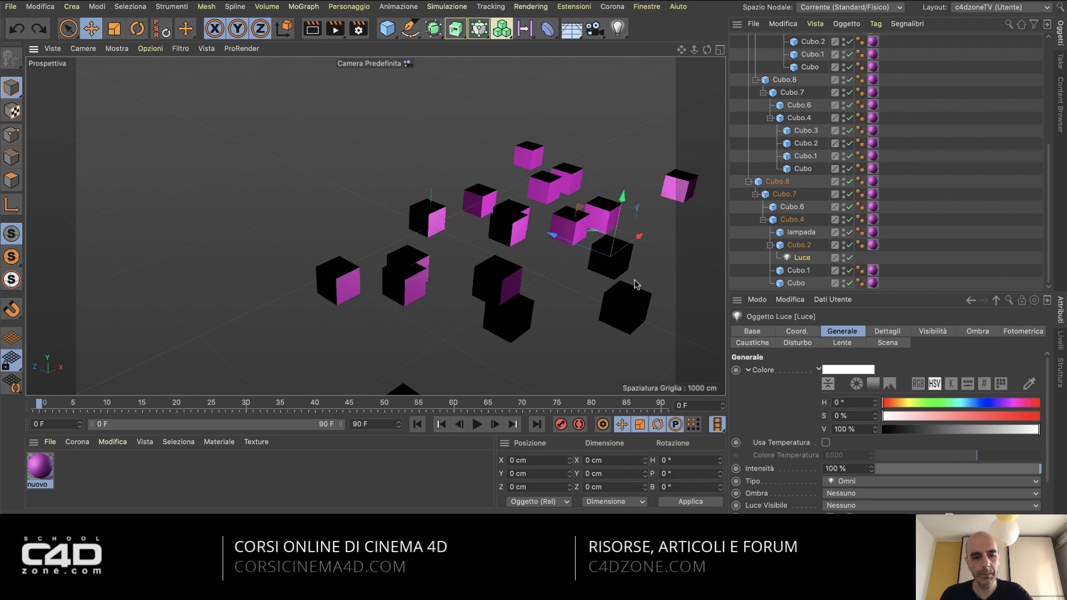
Try moving the light out to the cube's left, then undo to keep it inside.
scroll(622, 260, up, 3)
scroll(578, 262, up, 3)
alt+middle_drag(576, 264, 466, 253)
scroll(500, 214, up, 2)
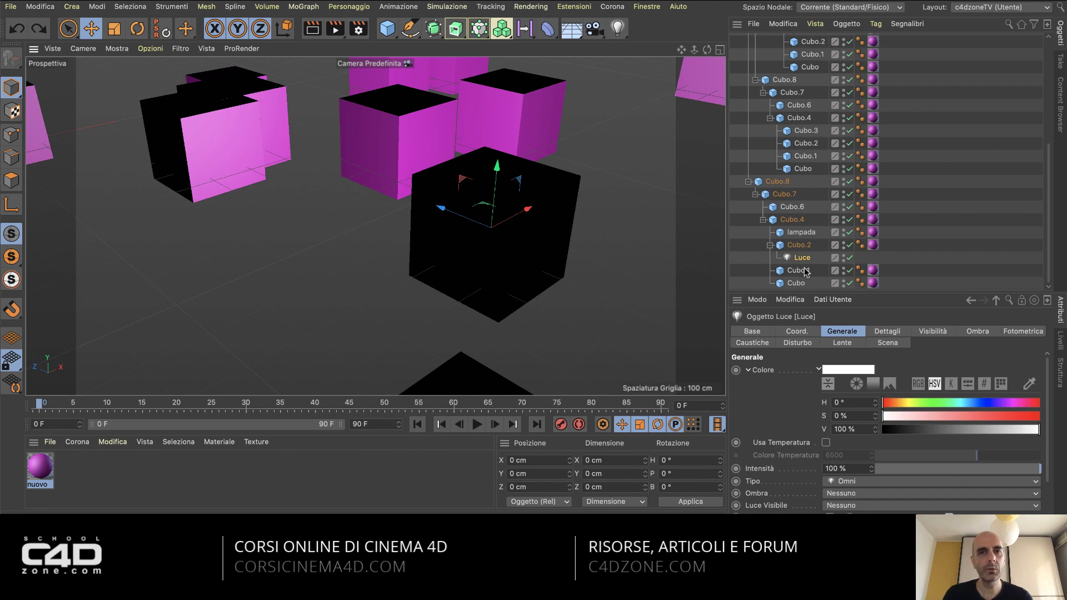
drag(661, 286, 544, 303)
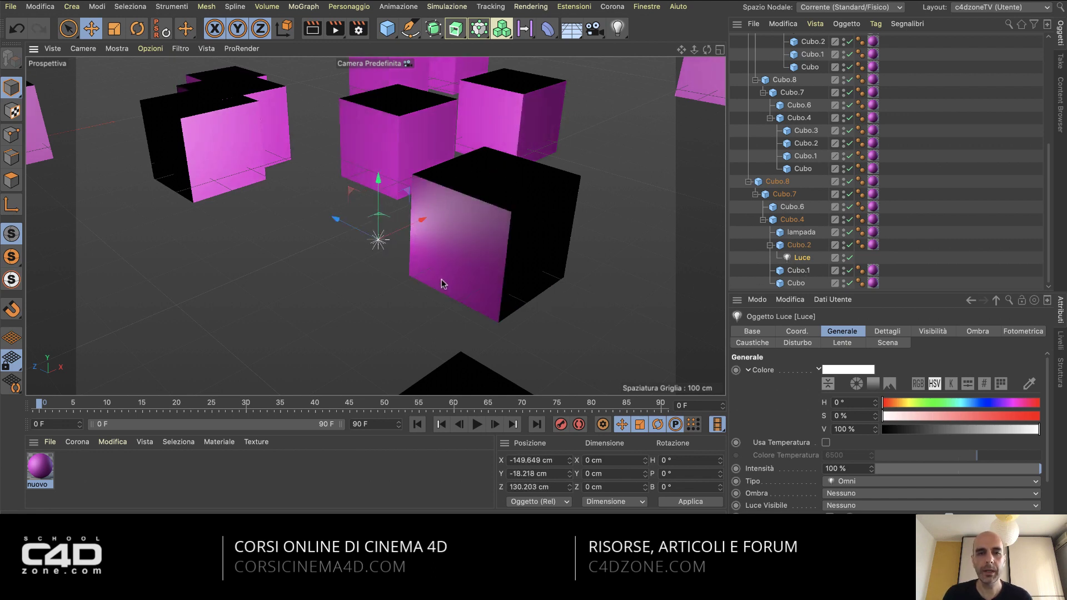
key(ctrl+z)
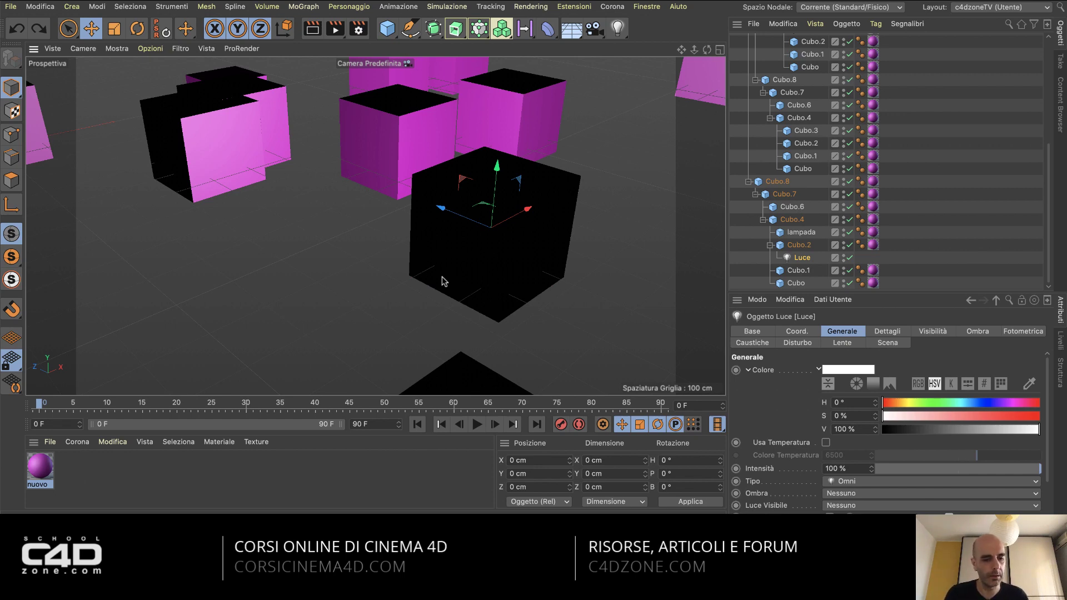
click(442, 279)
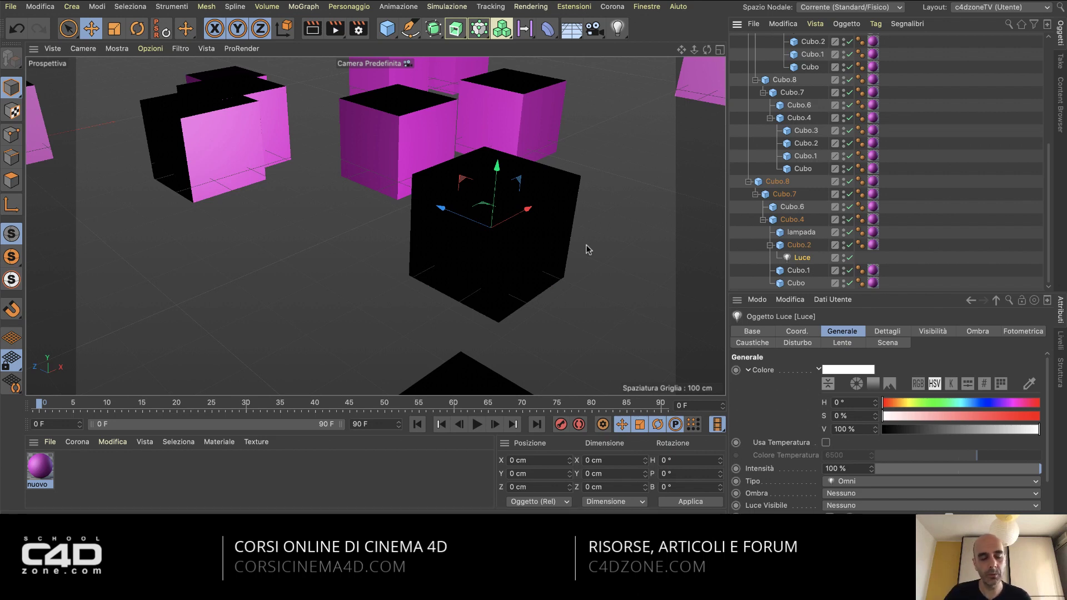
Delete the Luce light, then add and undo a parent light for lampada.
click(805, 259)
key(Delete)
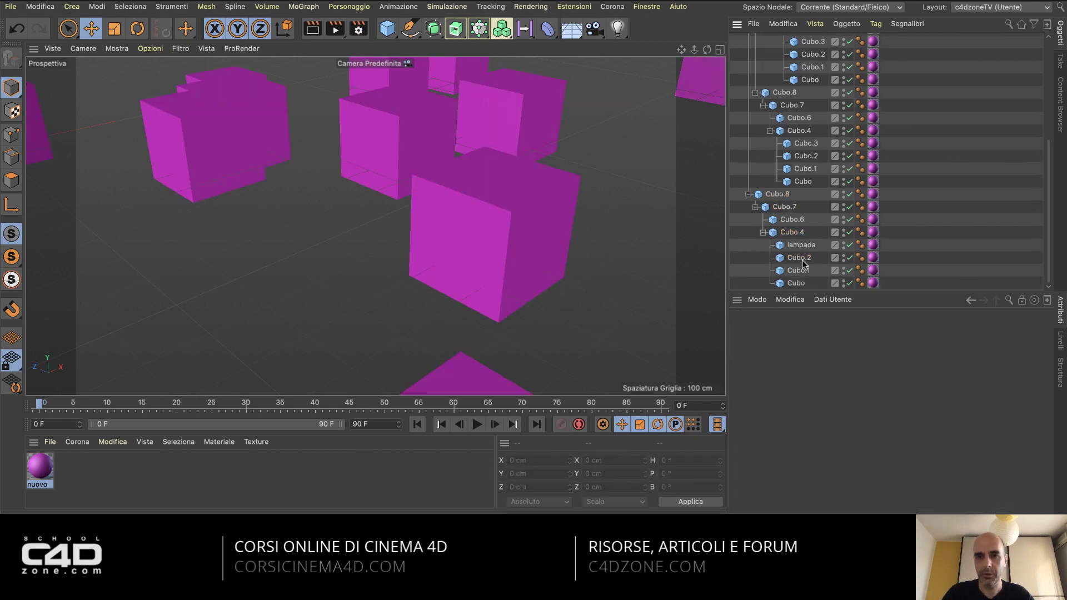
click(800, 249)
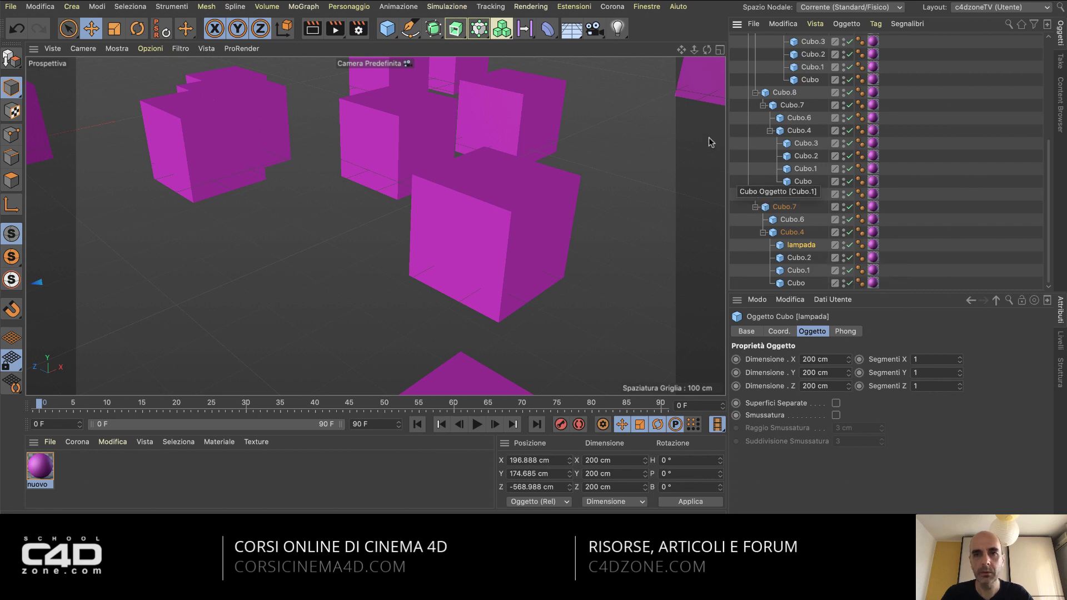
alt+click(618, 29)
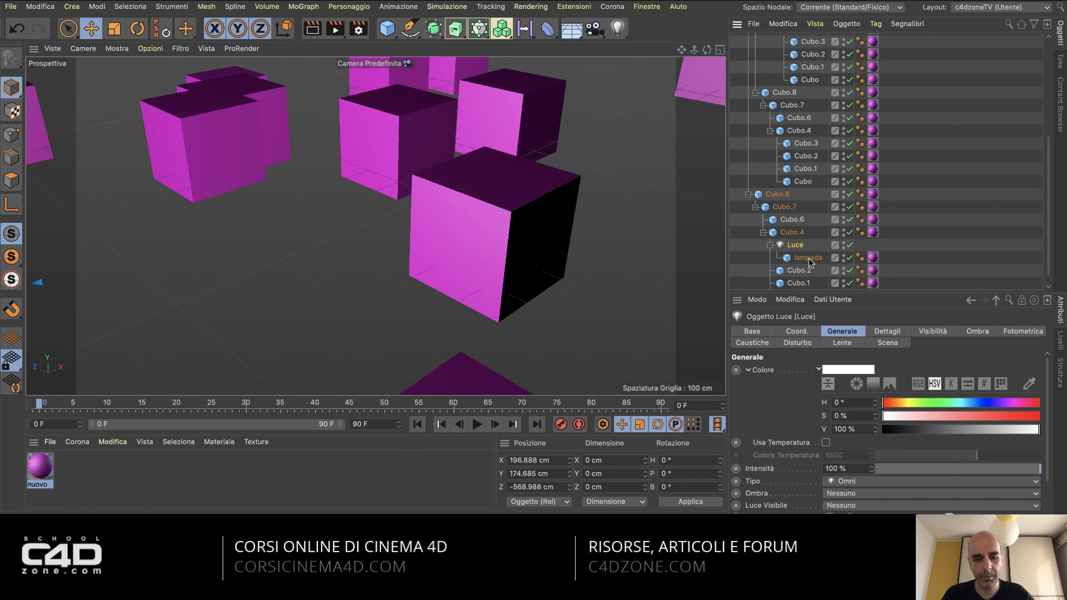
key(ctrl+z)
Add a child light under lampada, then delete it again.
shift+click(617, 32)
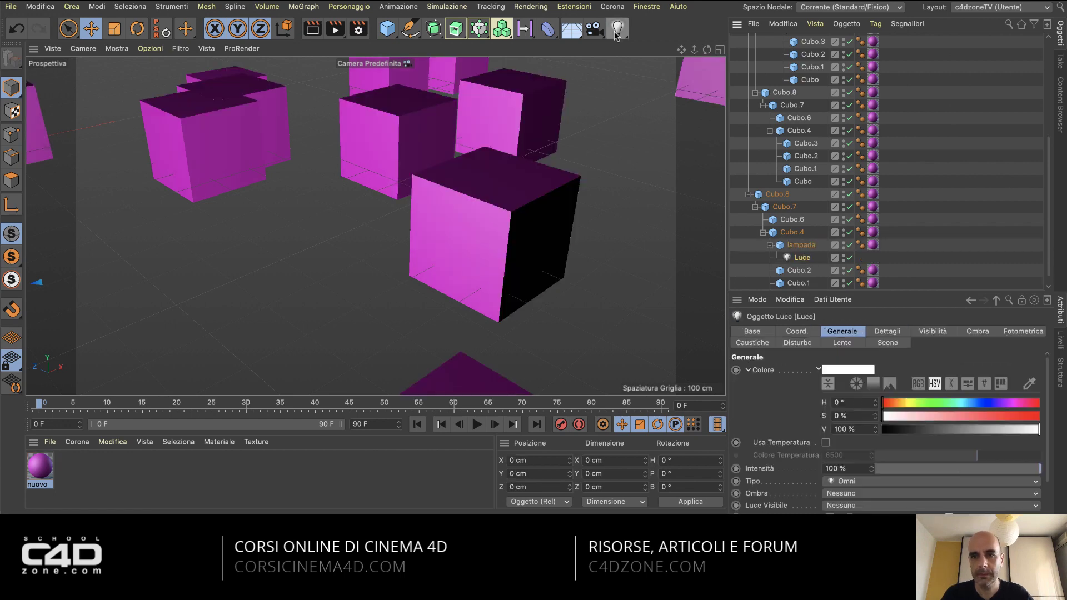
click(805, 248)
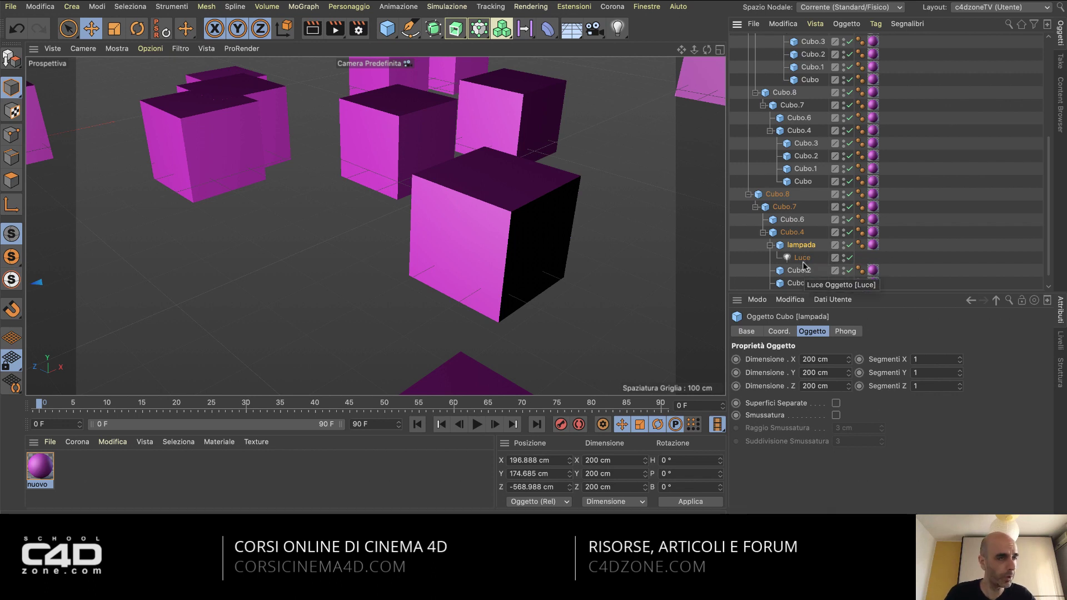
click(803, 261)
key(Delete)
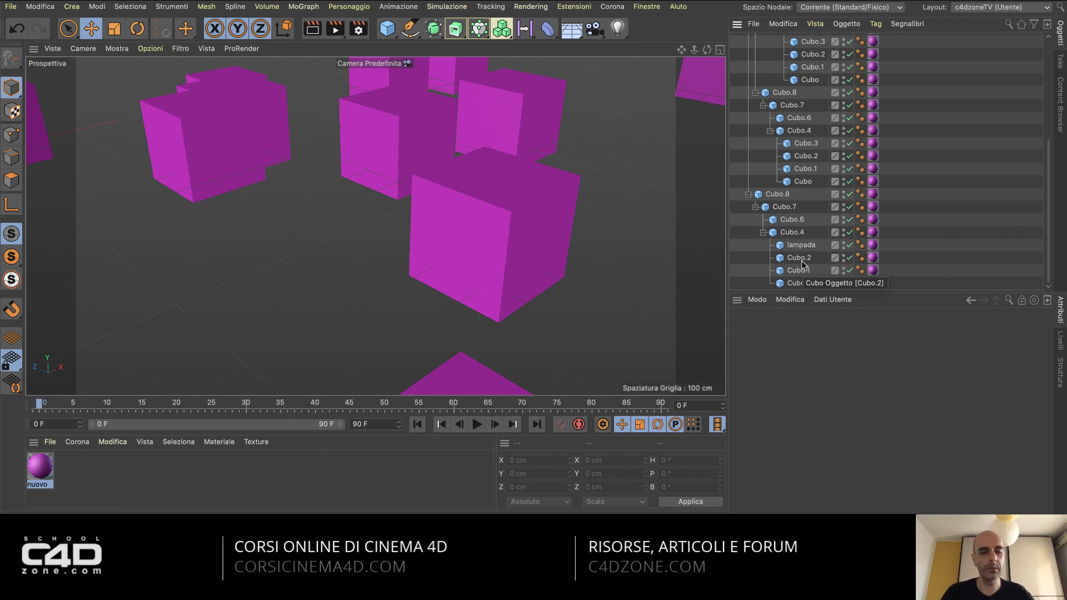
scroll(360, 270, down, 5)
Move the top-level Cubo cube far to the left in the viewport.
alt+drag(360, 270, 419, 262)
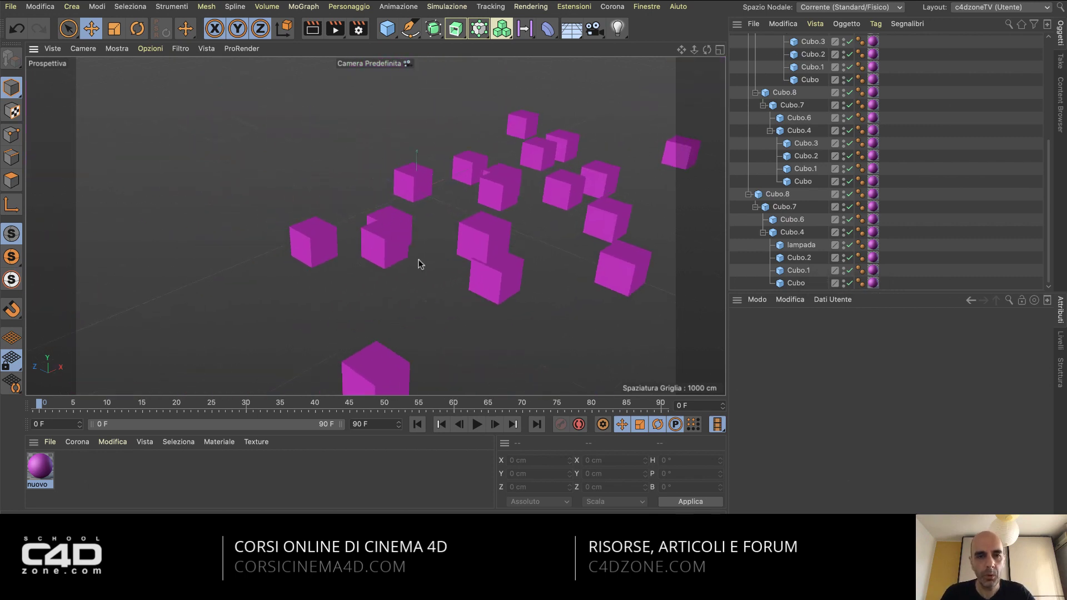
click(309, 255)
mouse_move(308, 254)
alt+mouse_down()
mouse_move(324, 288)
mouse_move(362, 298)
alt+mouse_up()
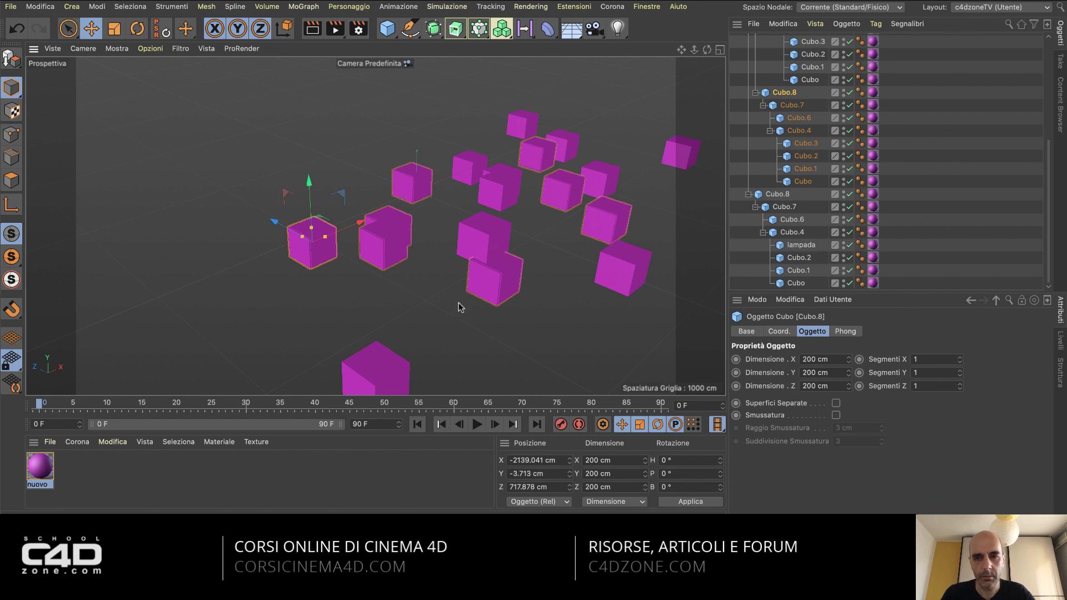
click(779, 282)
drag(637, 313, 305, 300)
mouse_move(234, 231)
alt+mouse_down()
mouse_move(322, 228)
mouse_move(281, 218)
alt+mouse_up()
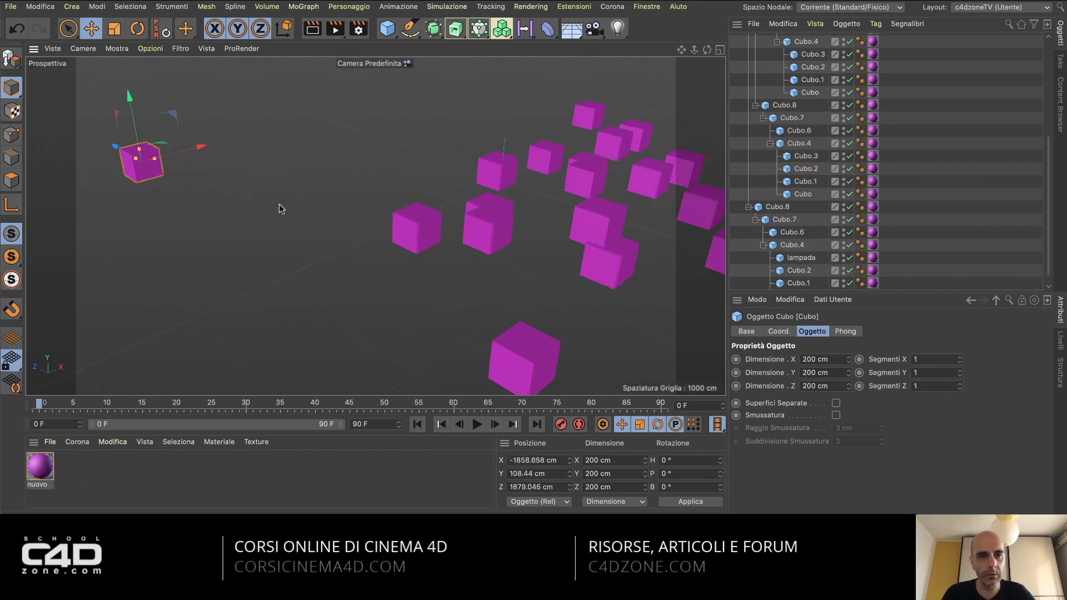
click(281, 218)
Add a new Luce omni light to the scene.
click(386, 34)
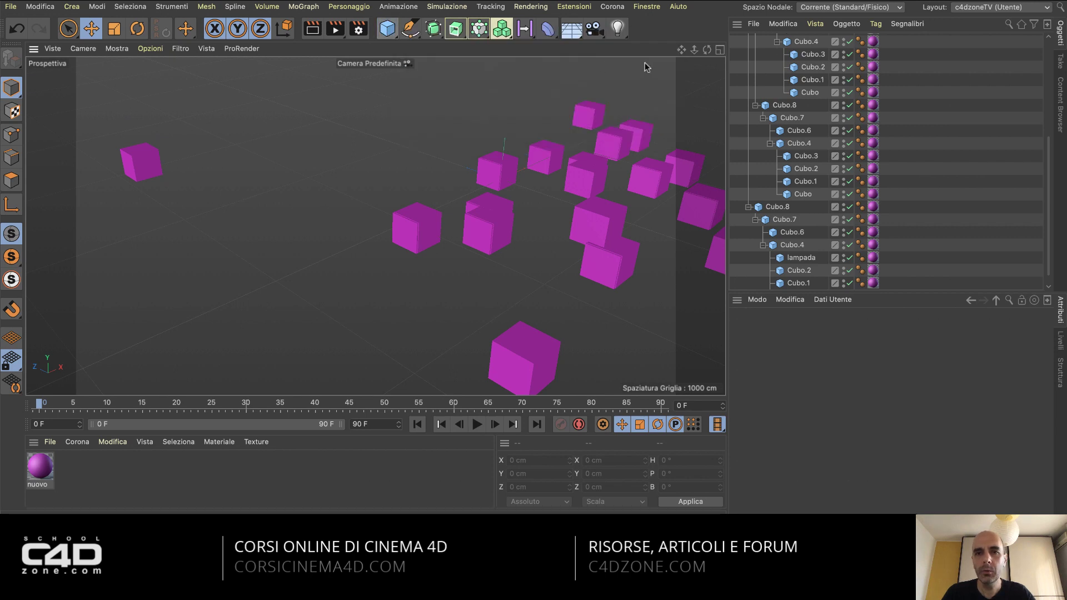
click(617, 28)
drag(443, 217, 439, 216)
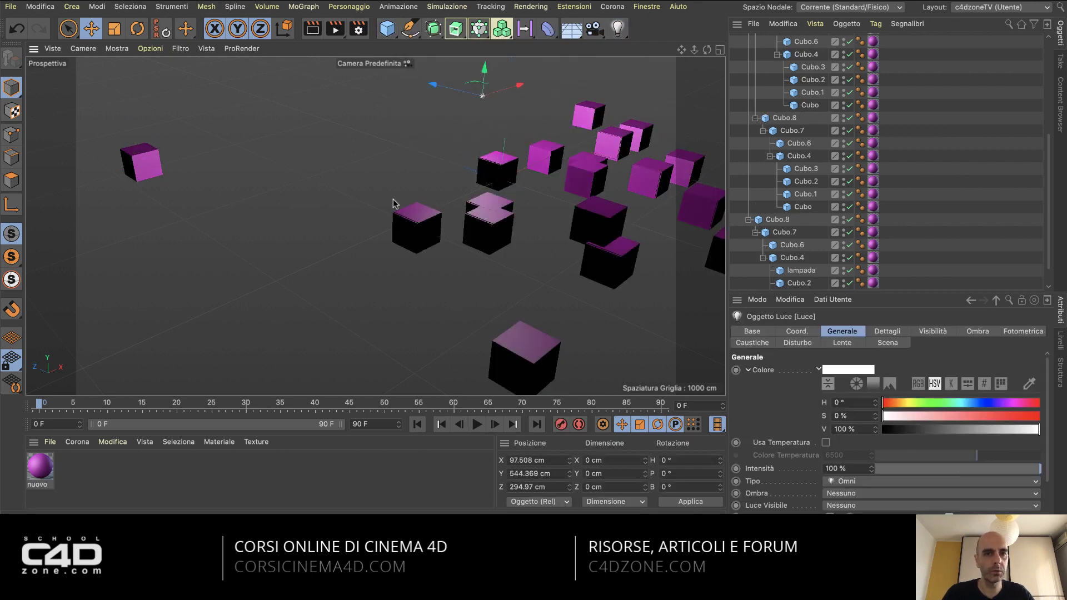
alt+middle_drag(395, 204, 402, 228)
click(162, 186)
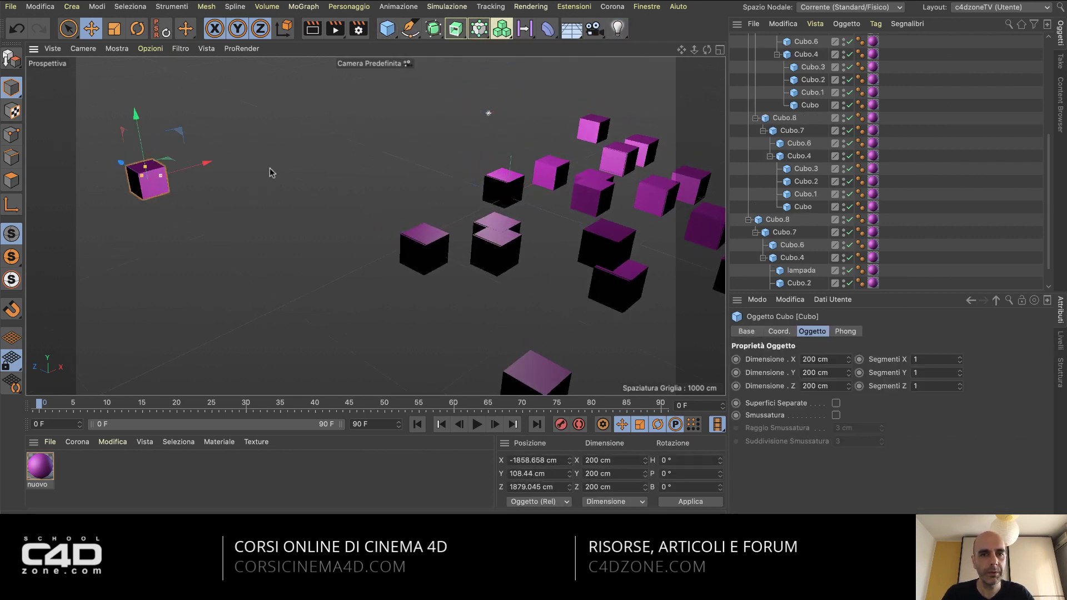
click(489, 114)
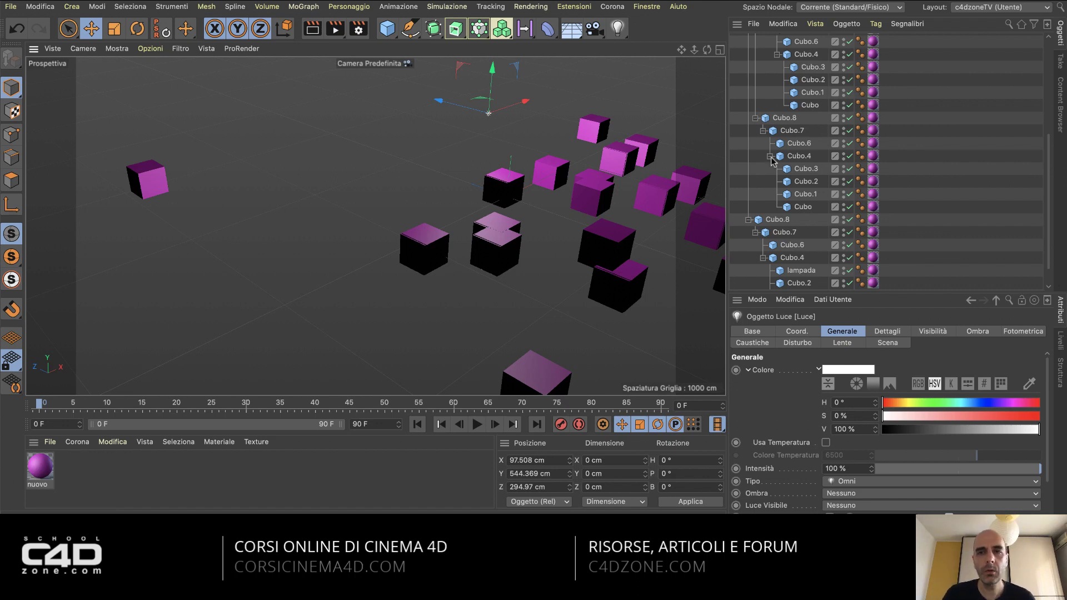
Make Luce a child of Cubo and check both objects in the hierarchy.
scroll(800, 153, up, 5)
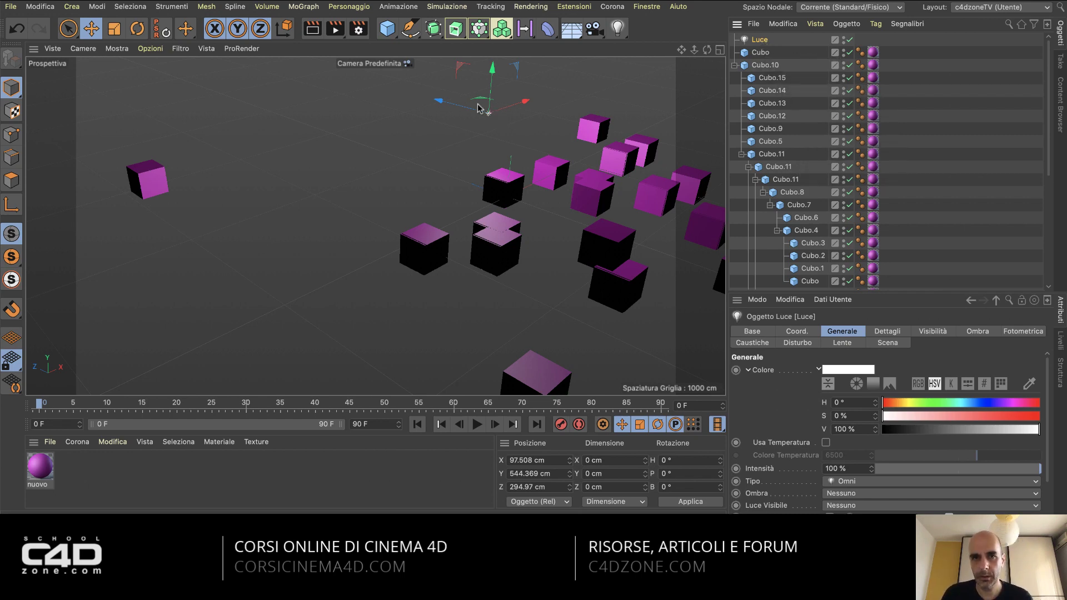
drag(762, 40, 769, 53)
drag(159, 177, 383, 155)
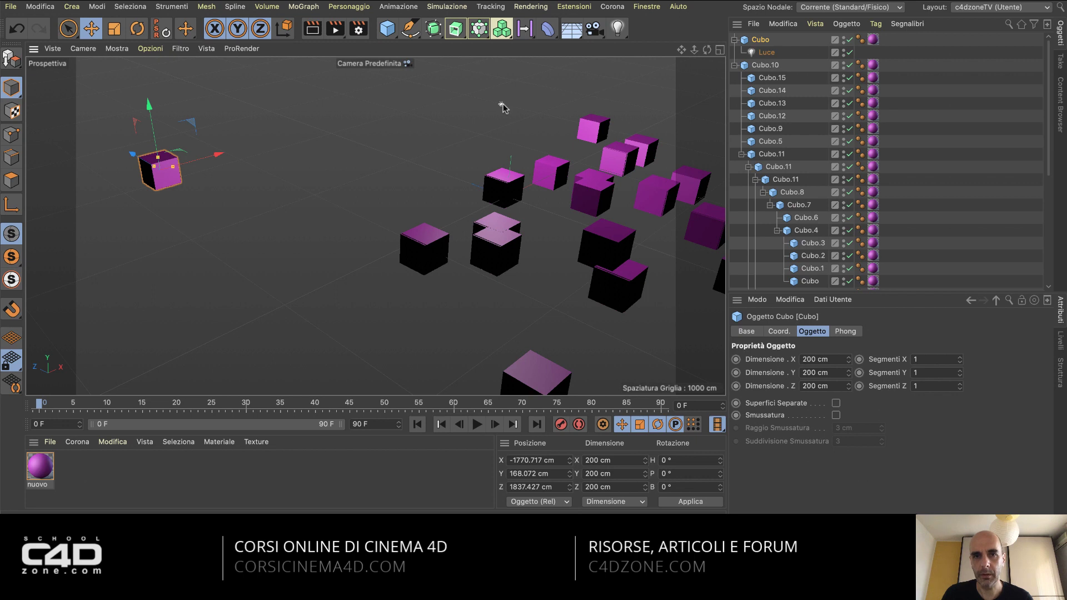
click(502, 105)
click(173, 181)
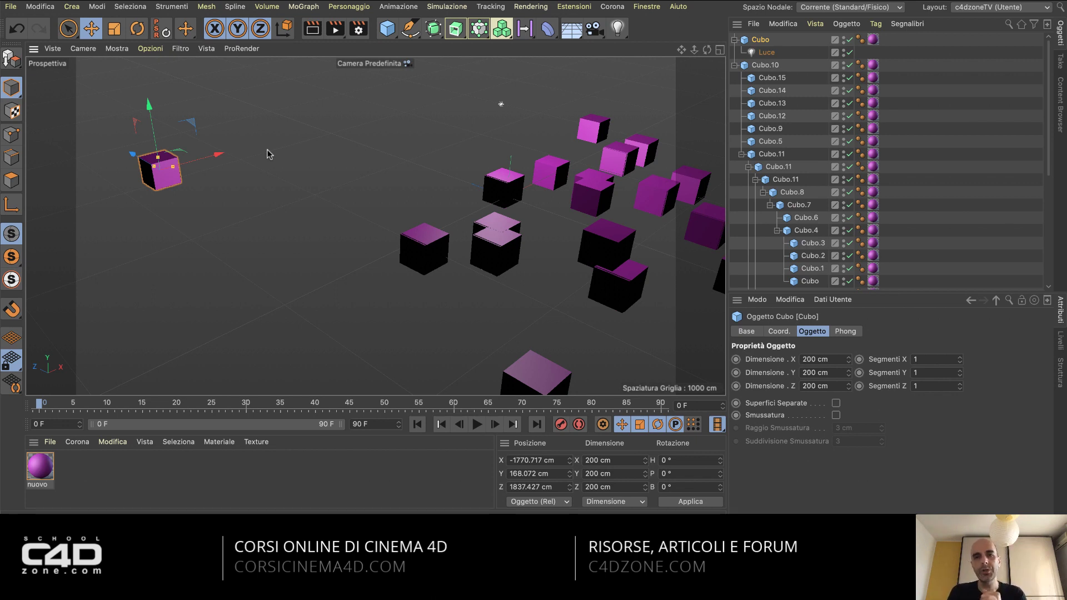
click(767, 54)
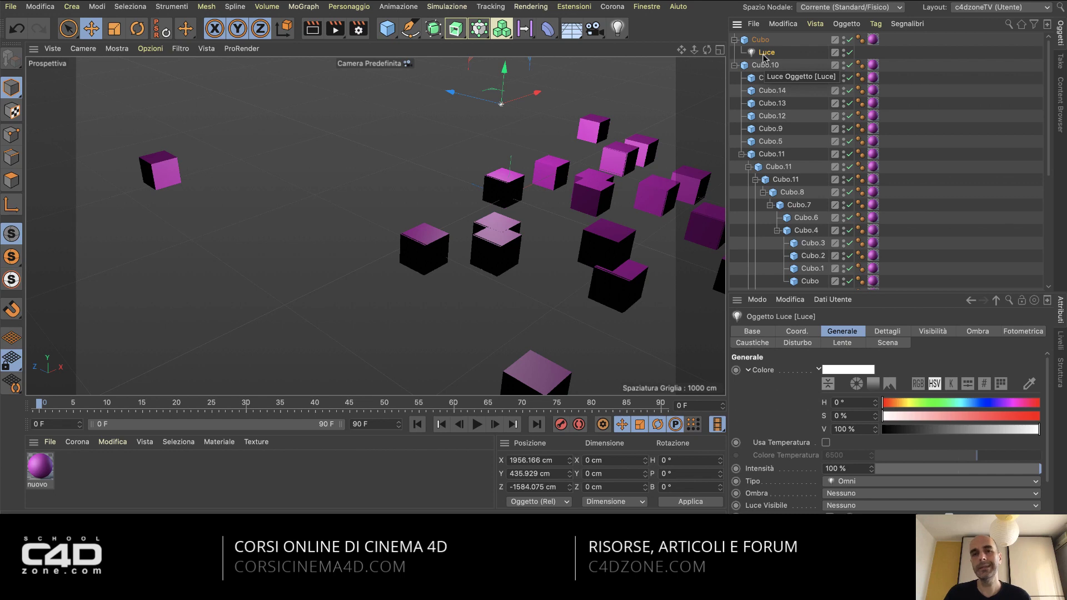
click(763, 40)
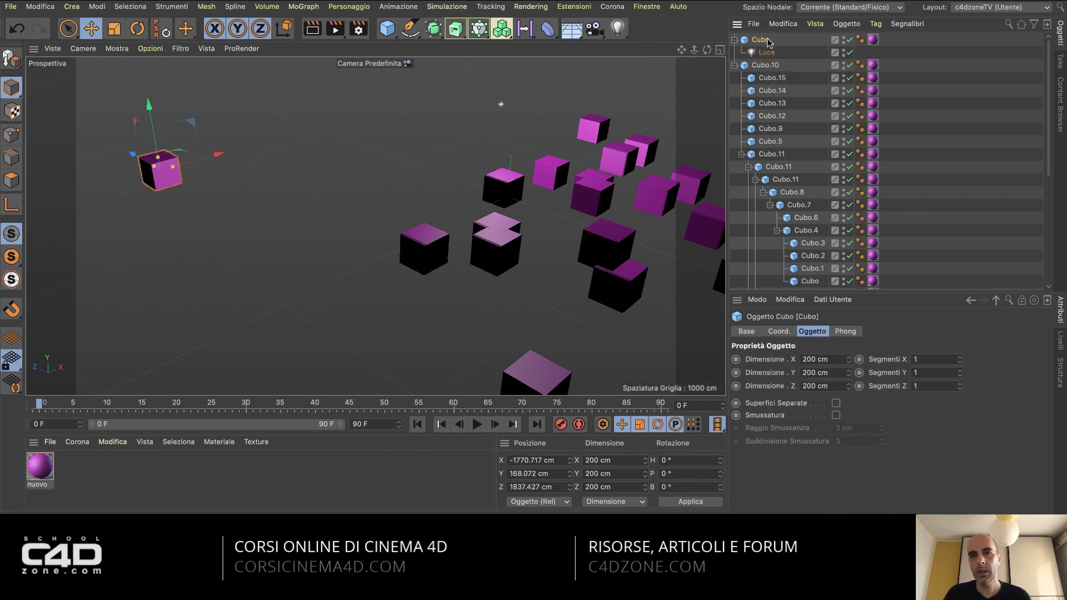
click(767, 53)
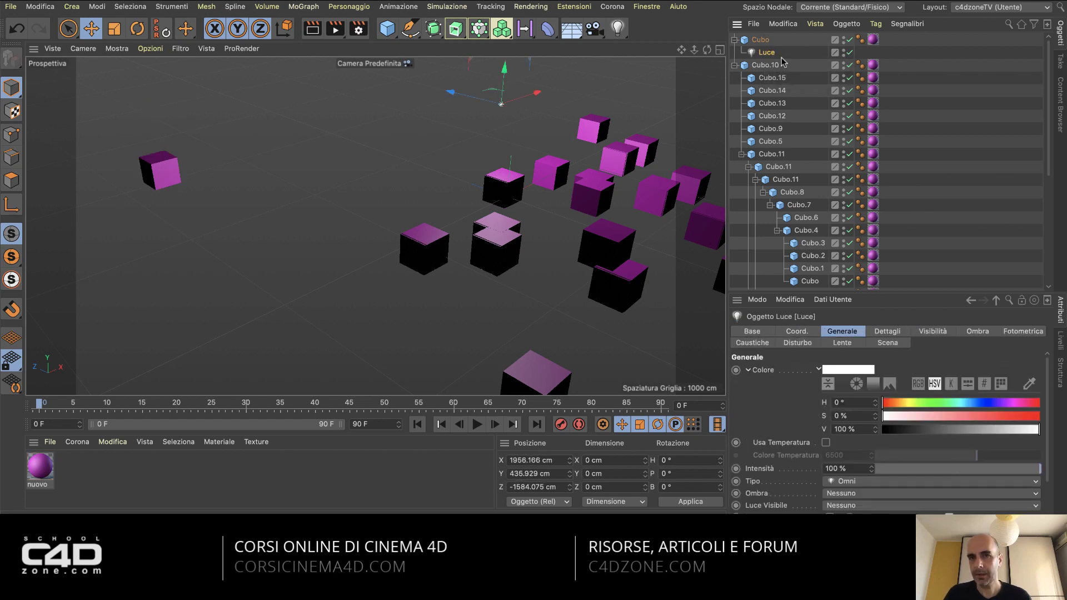
click(764, 42)
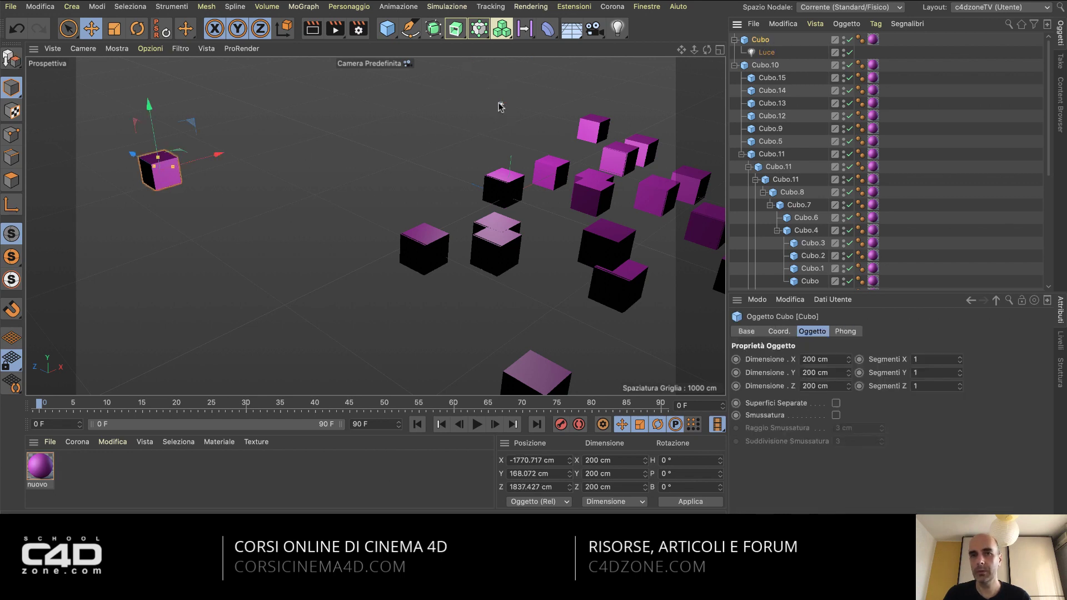
click(766, 53)
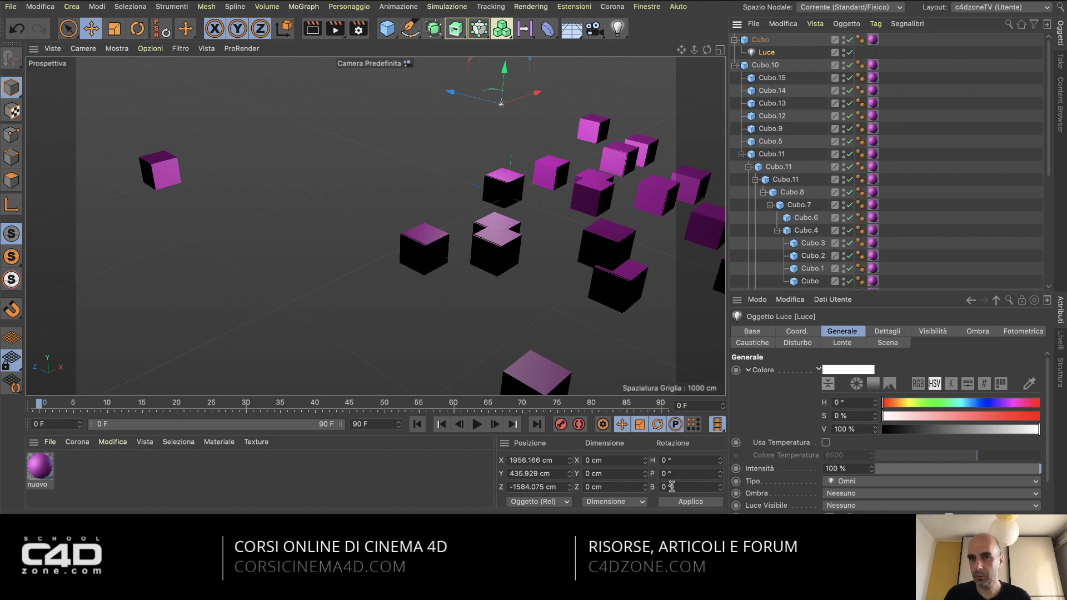
Set Luce's position to 0, 0, 0 cm in the Coordinates Manager and apply it.
click(564, 461)
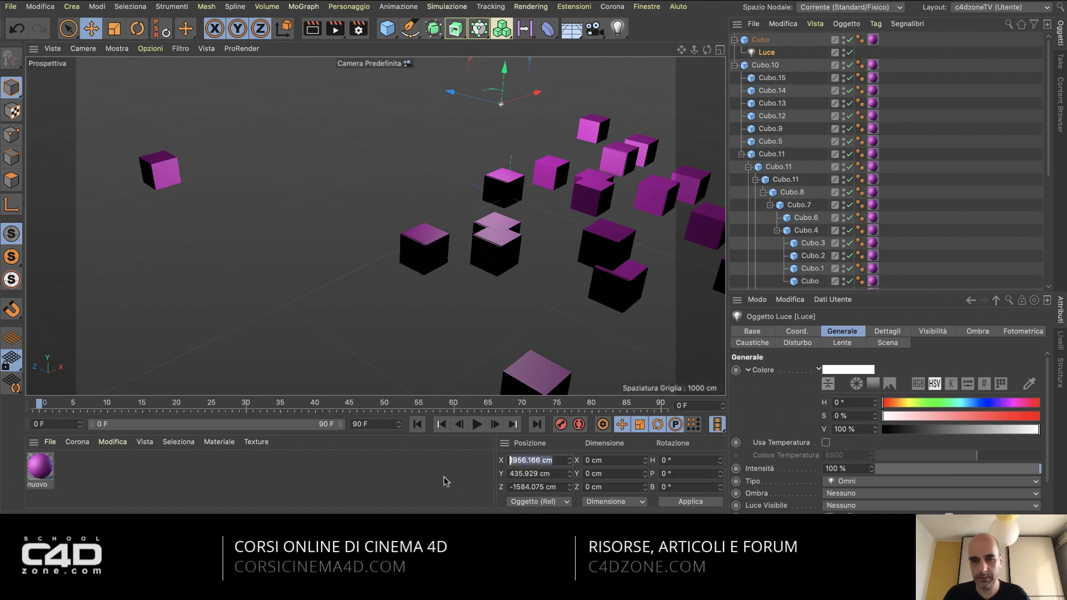
key(BackSpace)
text(0)
key(Tab)
text(0)
key(Tab)
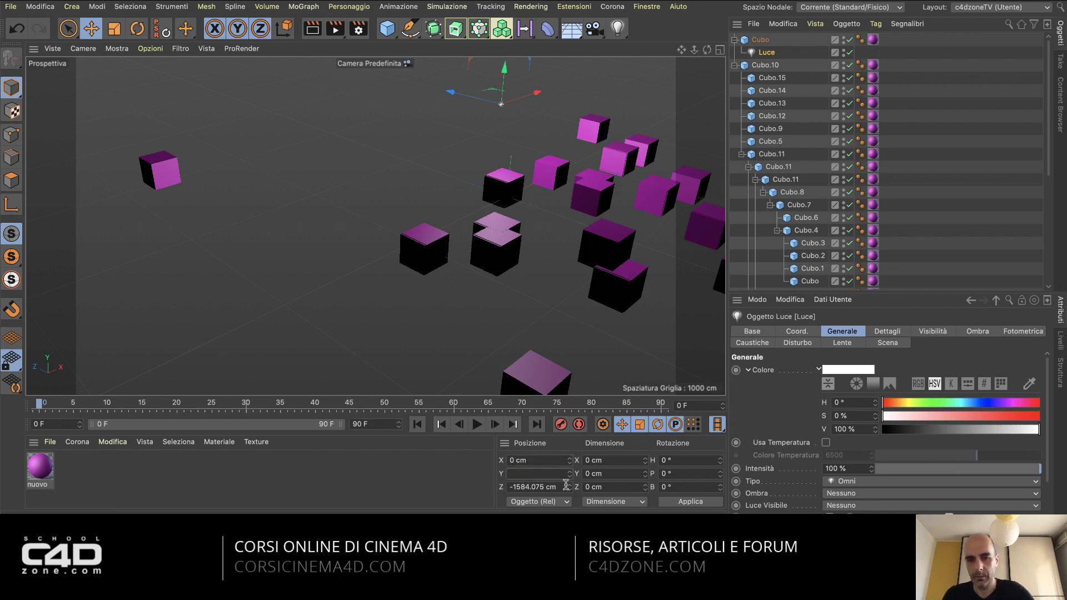
text(0)
key(Return)
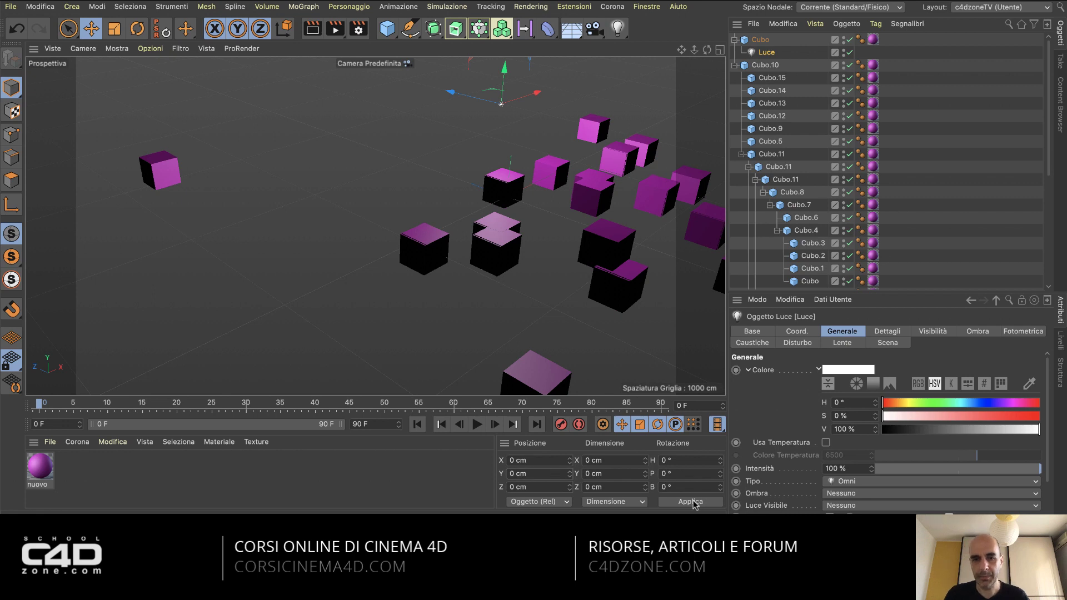
click(692, 502)
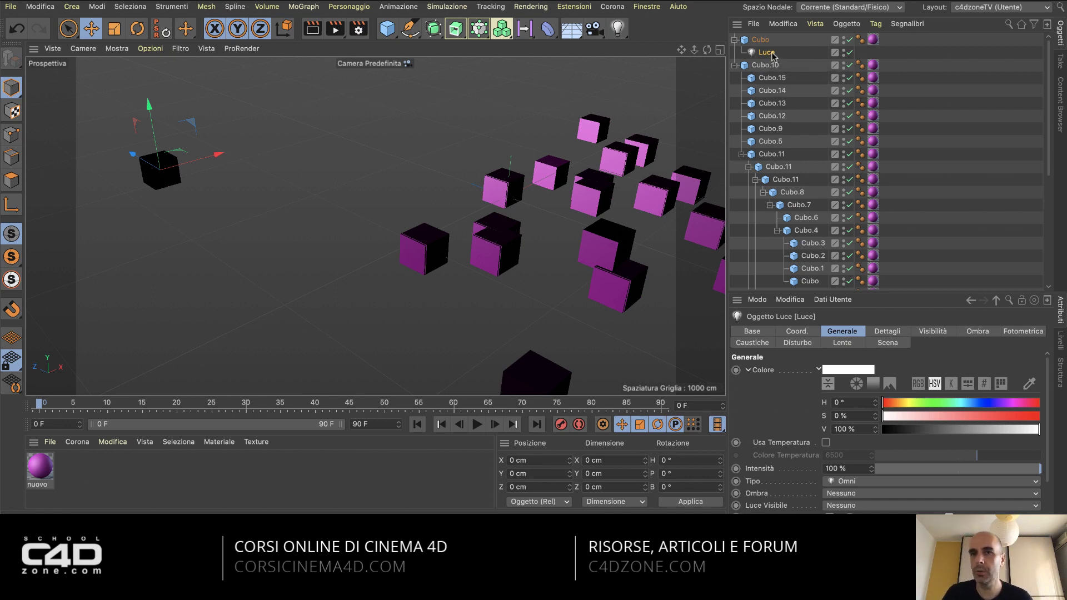
Reparent Luce from Cubo to Cubo.12, restoring it after an accidental delete.
drag(769, 53, 771, 61)
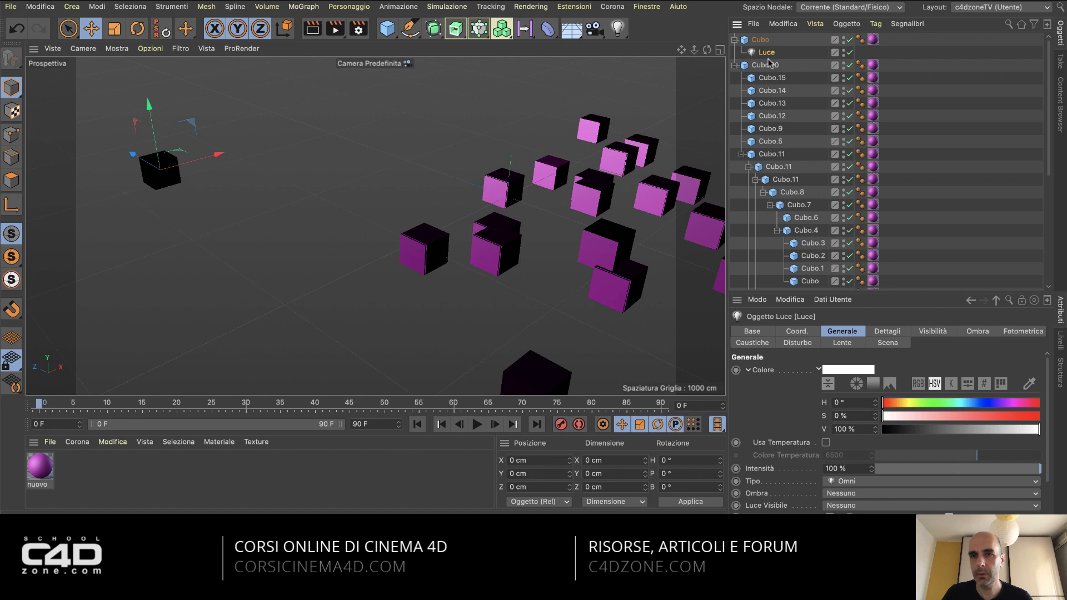
key(Delete)
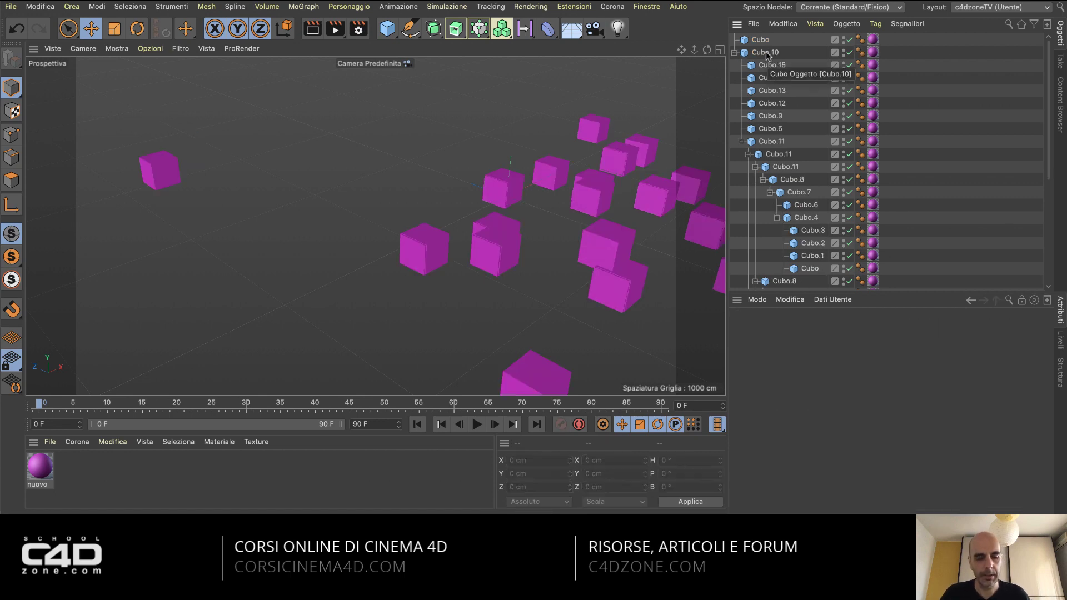
key(ctrl+z)
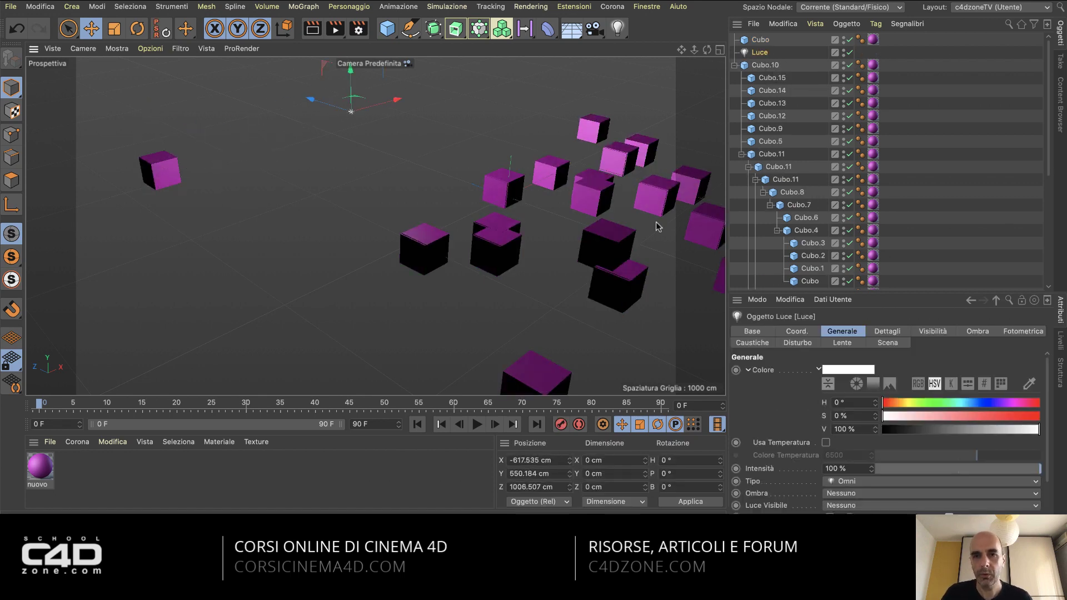
click(597, 132)
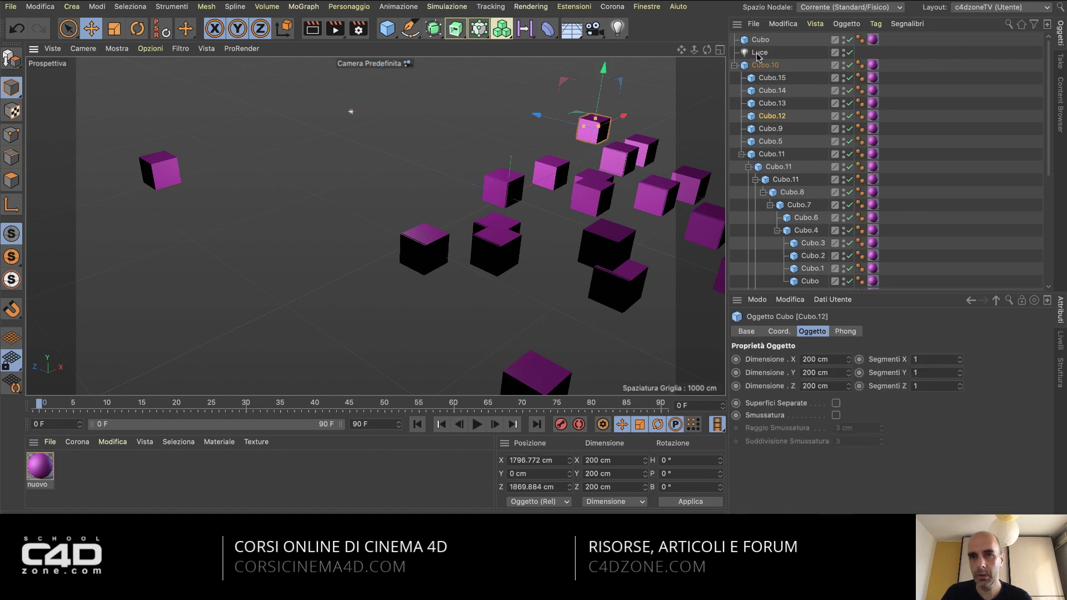
drag(759, 52, 775, 117)
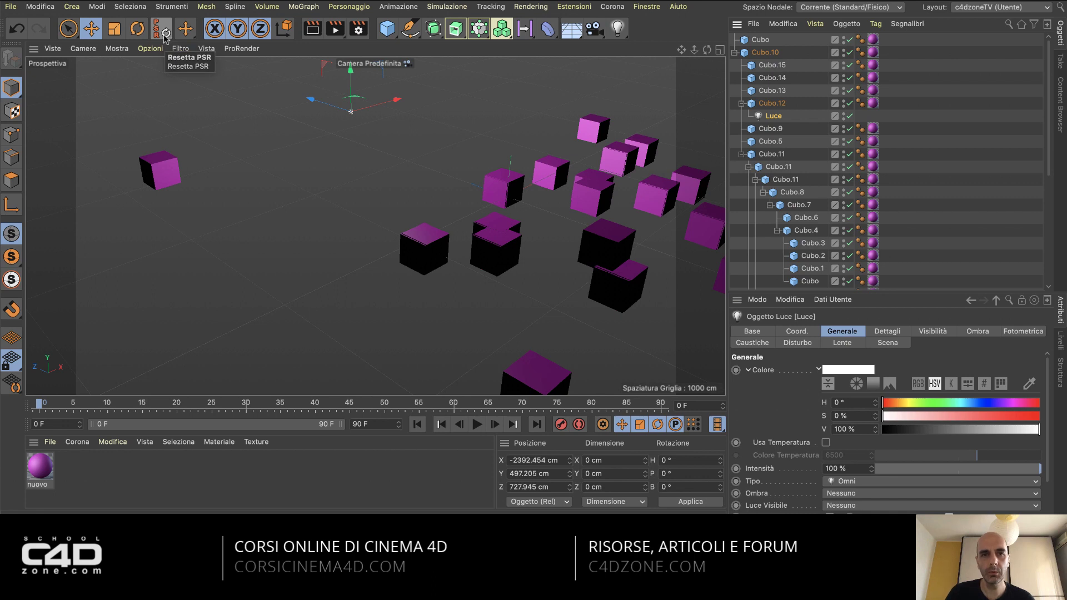
Reset the Luce light's position and move it out of Cubo.12 to the hierarchy's top level.
click(165, 37)
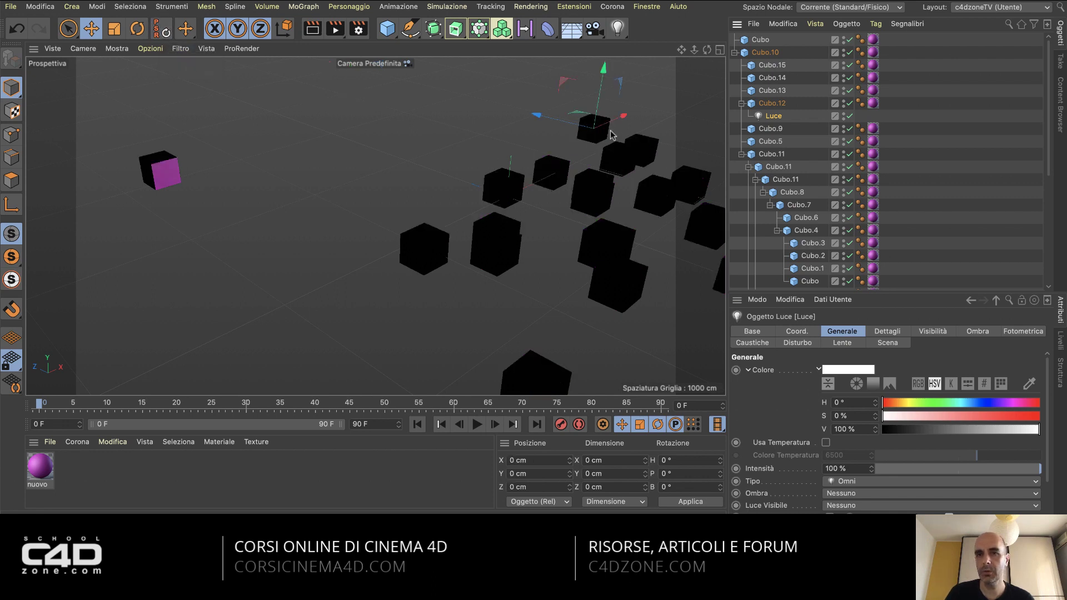
click(785, 106)
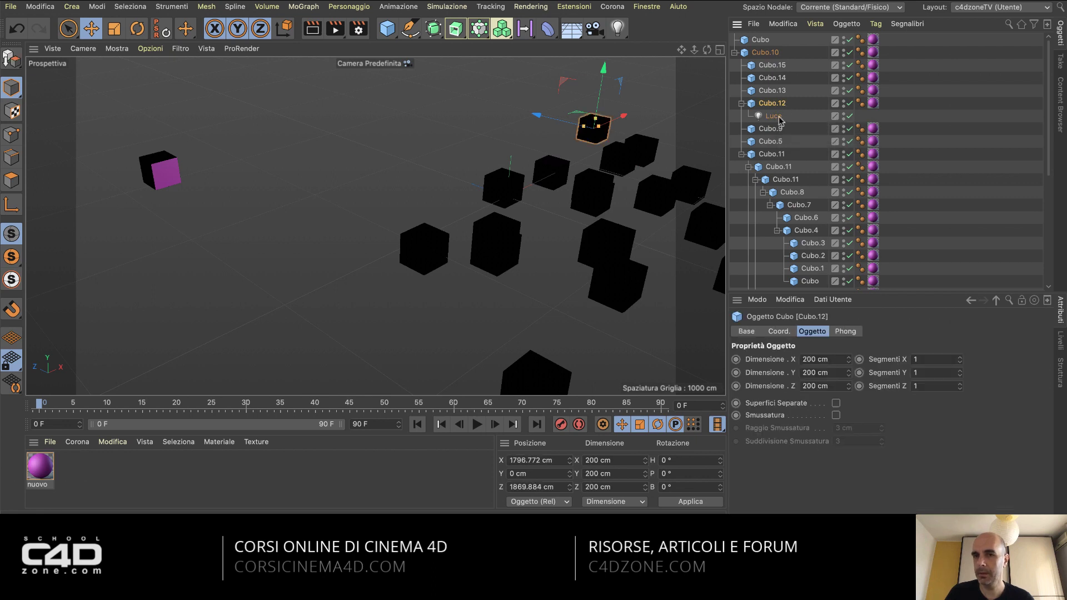
drag(780, 120, 781, 47)
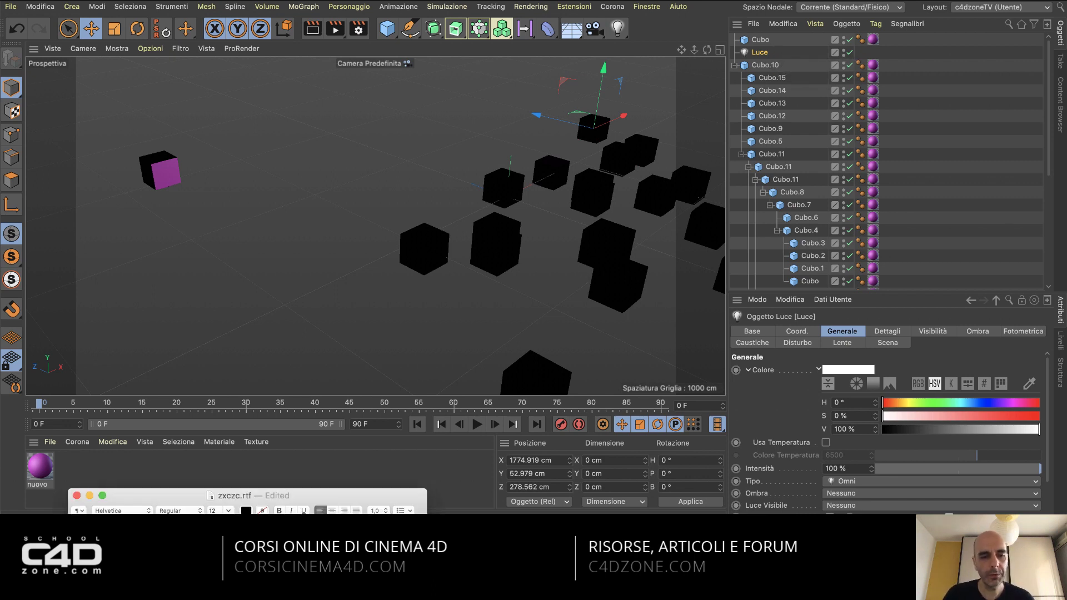
click(371, 397)
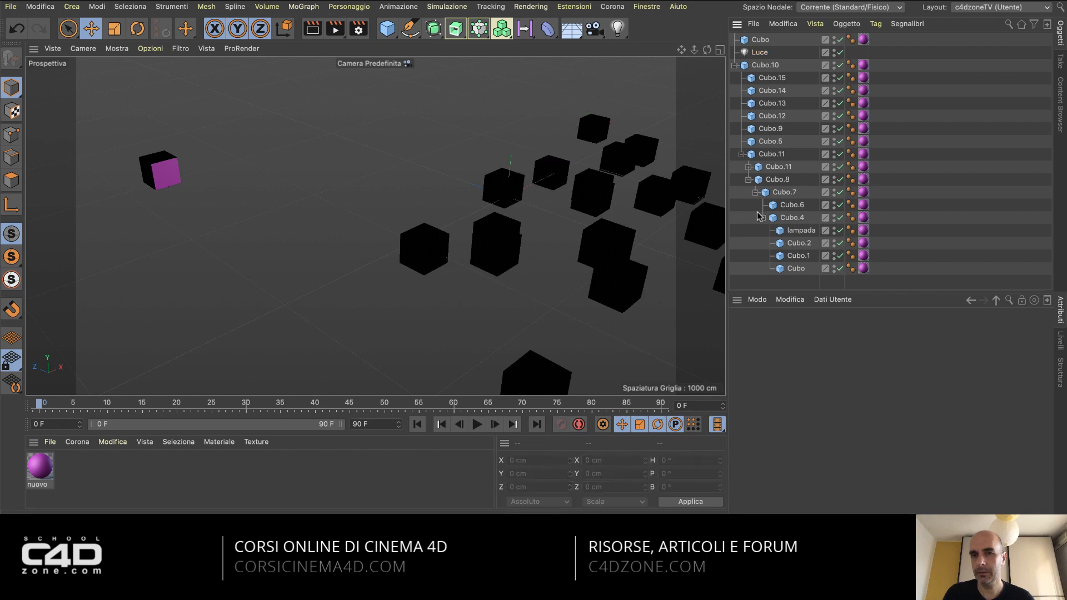
Select the magenta-topped cube Cubo.13 and move it toward the centre of the view.
mouse_move(595, 269)
alt+mouse_down()
mouse_move(374, 226)
mouse_move(488, 255)
mouse_move(346, 238)
alt+mouse_up()
click(575, 140)
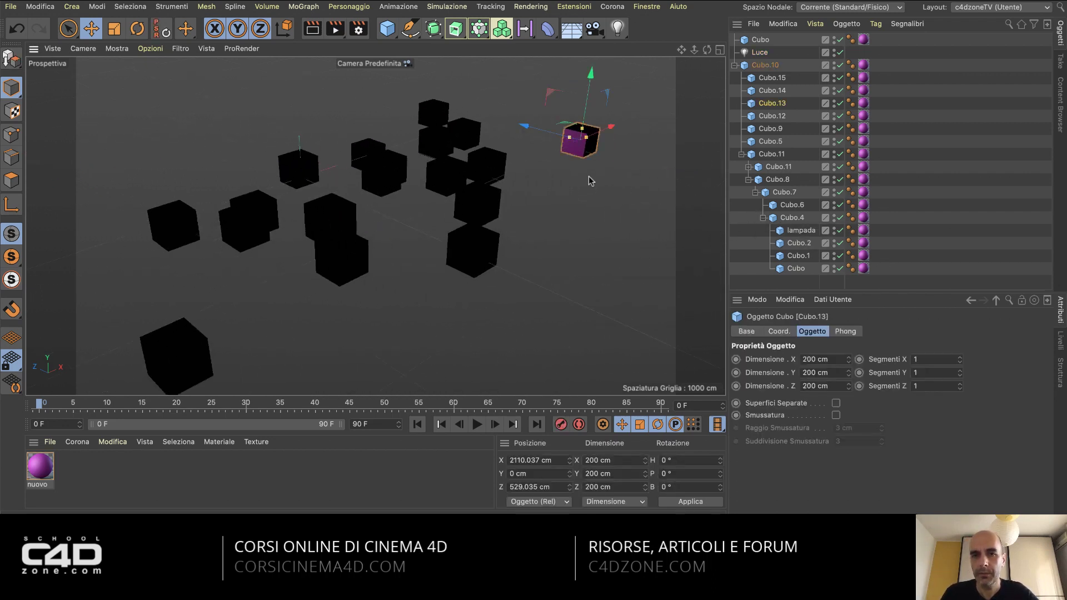
mouse_move(586, 165)
mouse_down()
mouse_move(522, 239)
mouse_move(572, 233)
mouse_up()
scroll(572, 233, up, 3)
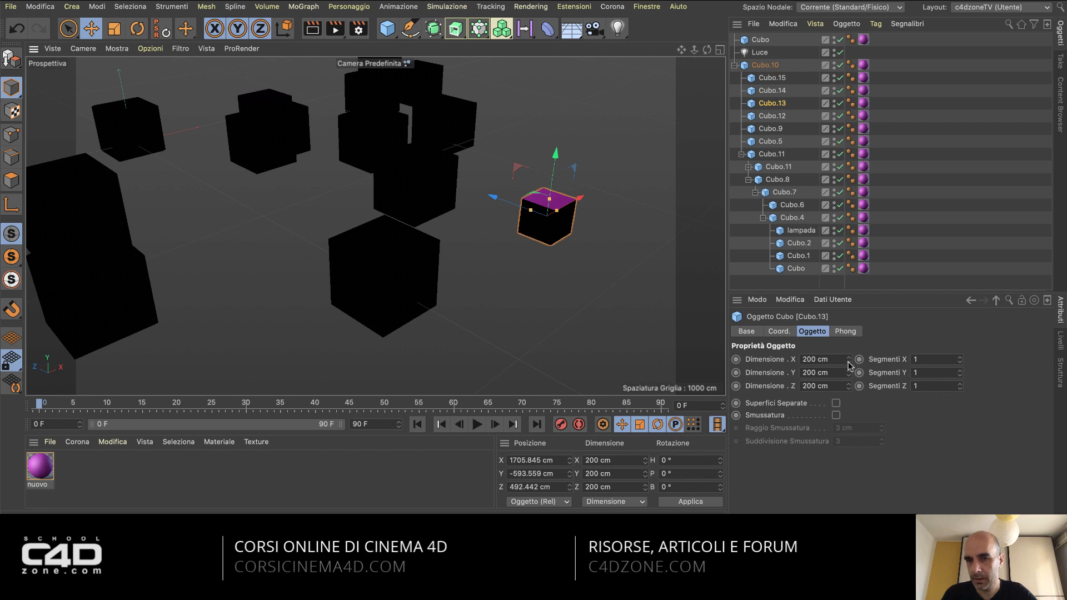
Stretch Cubo.13's Dimensione spinners to 730.6 × 502.8 × 502.8 cm.
drag(849, 360, 850, 311)
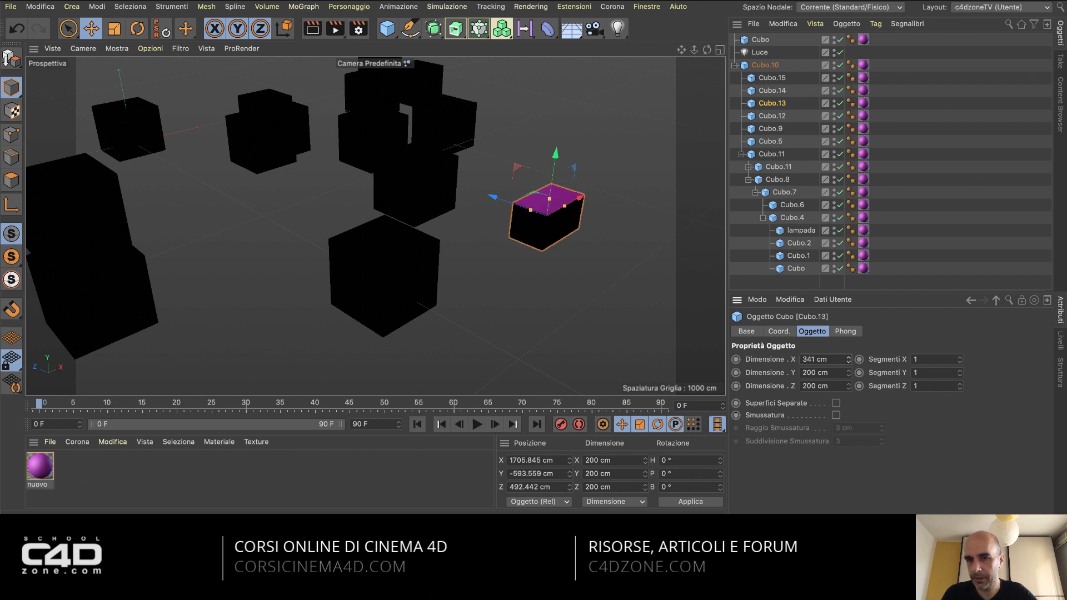
mouse_move(848, 359)
mouse_down()
mouse_move(857, 387)
mouse_move(848, 333)
mouse_up()
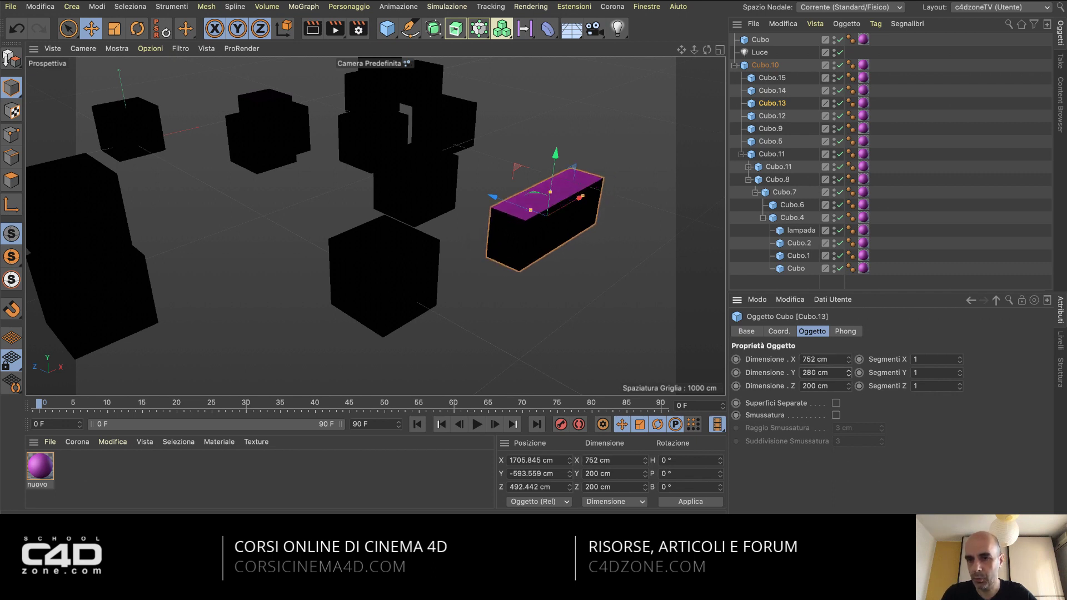
mouse_move(849, 373)
mouse_down()
mouse_move(848, 400)
mouse_move(848, 368)
mouse_up()
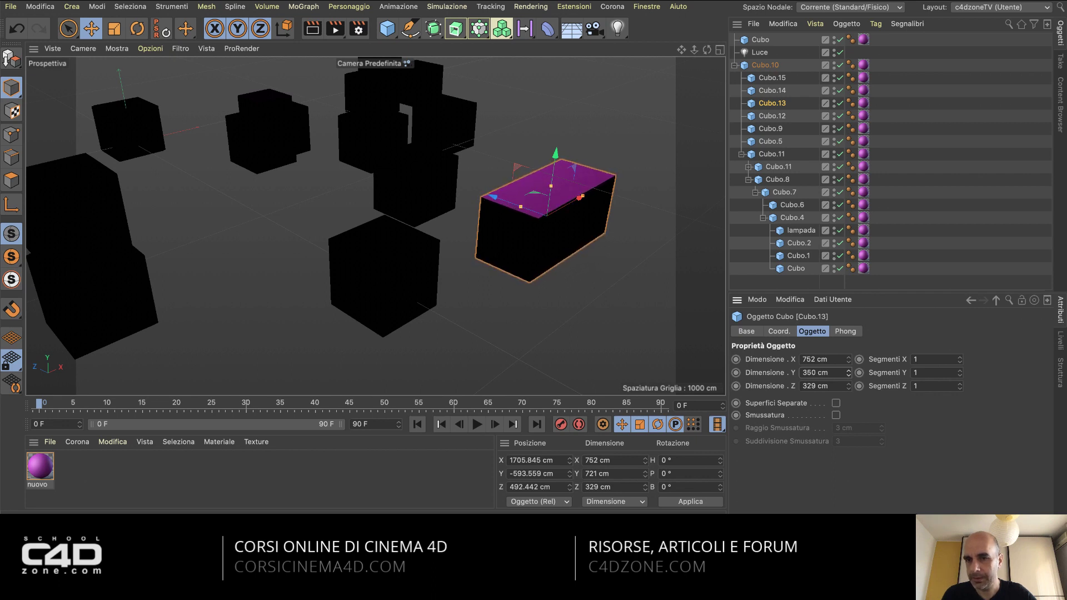
drag(849, 372, 849, 376)
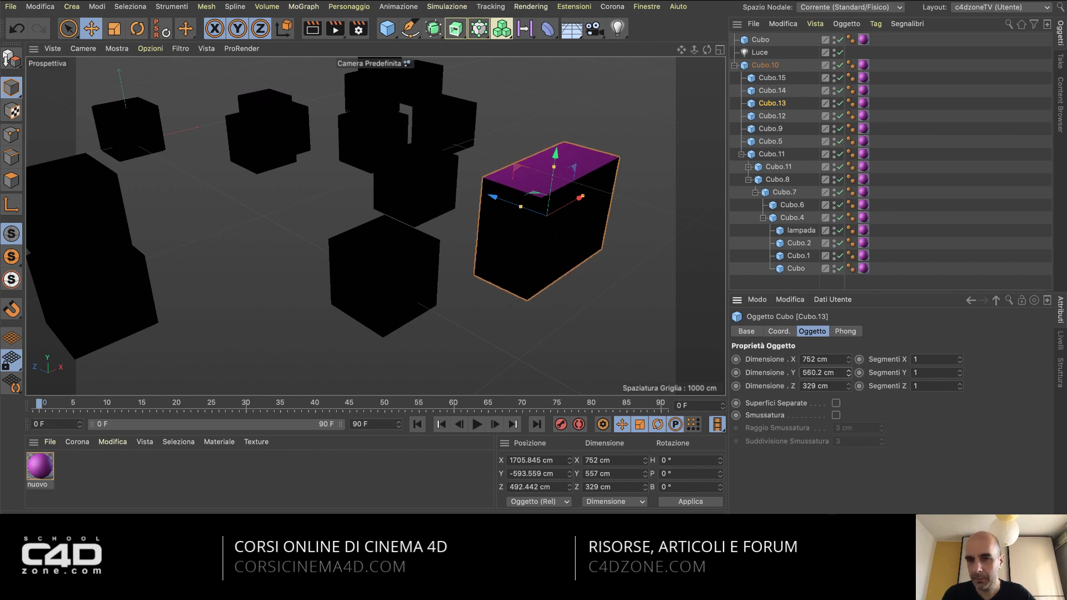
drag(848, 372, 848, 389)
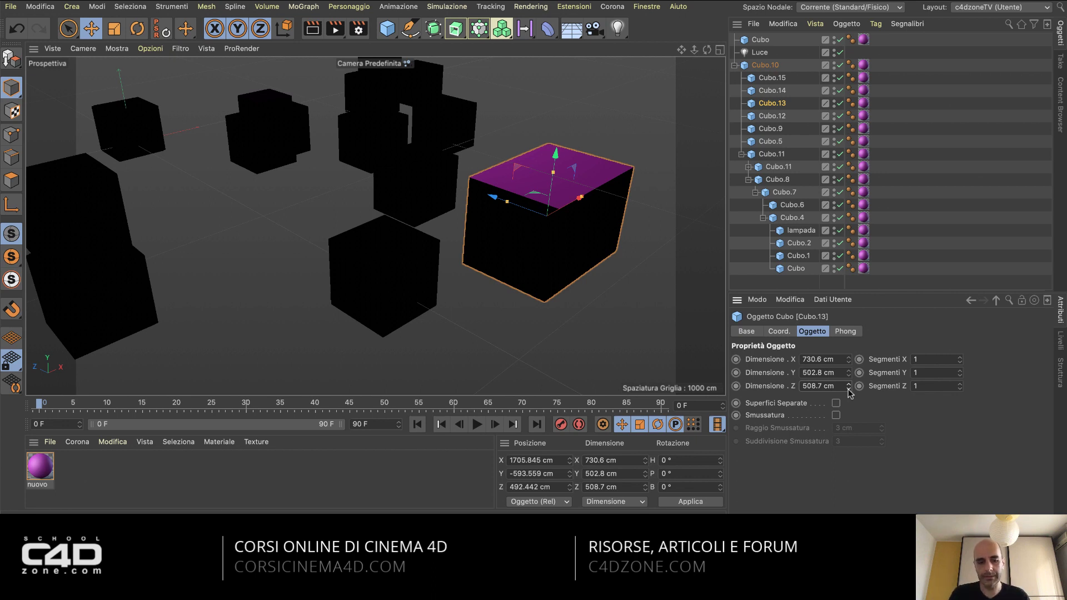
drag(848, 389, 848, 390)
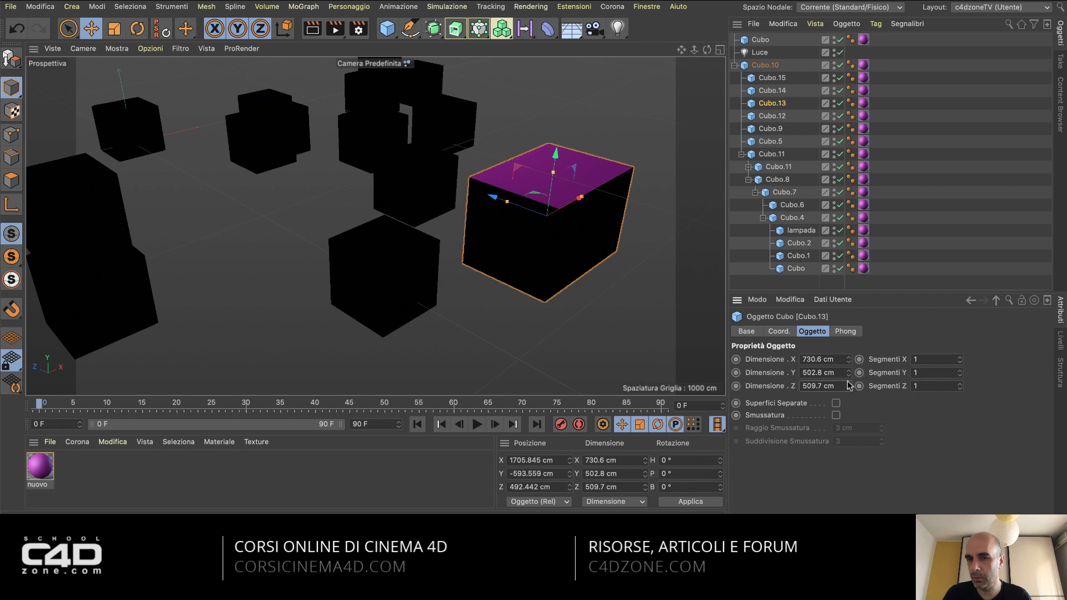
drag(848, 384, 849, 384)
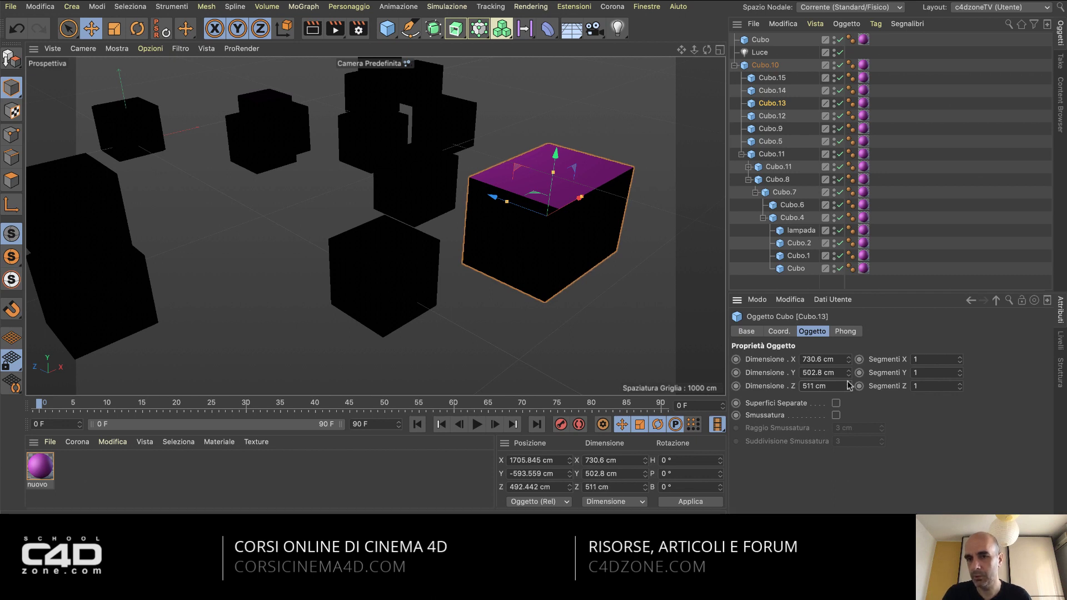
drag(848, 385, 848, 384)
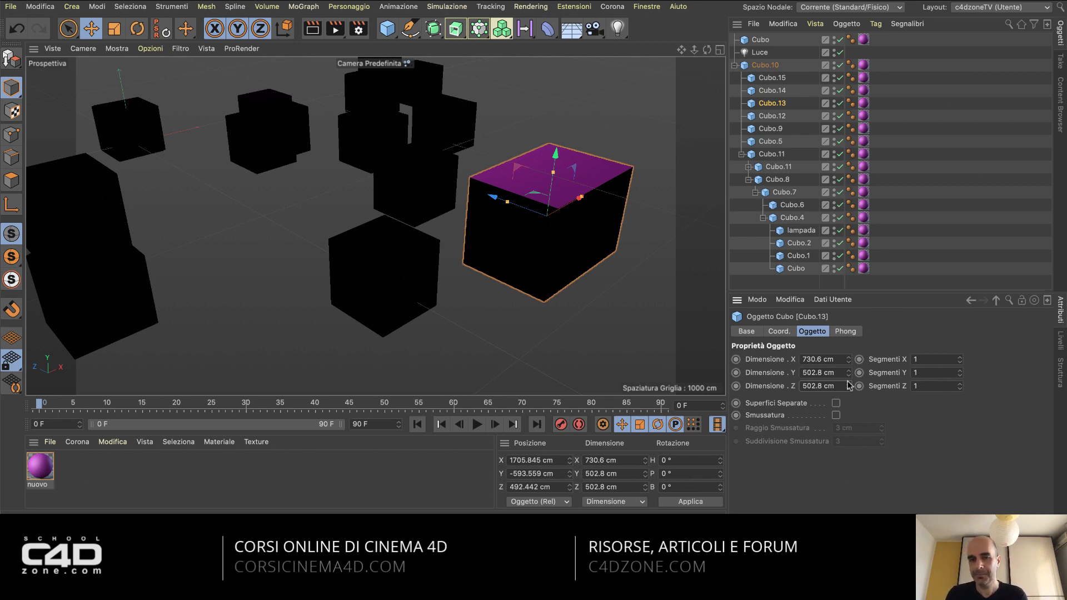
Inspect the Luce light's General and Details settings, trying a different intensity.
click(759, 52)
drag(833, 290, 826, 145)
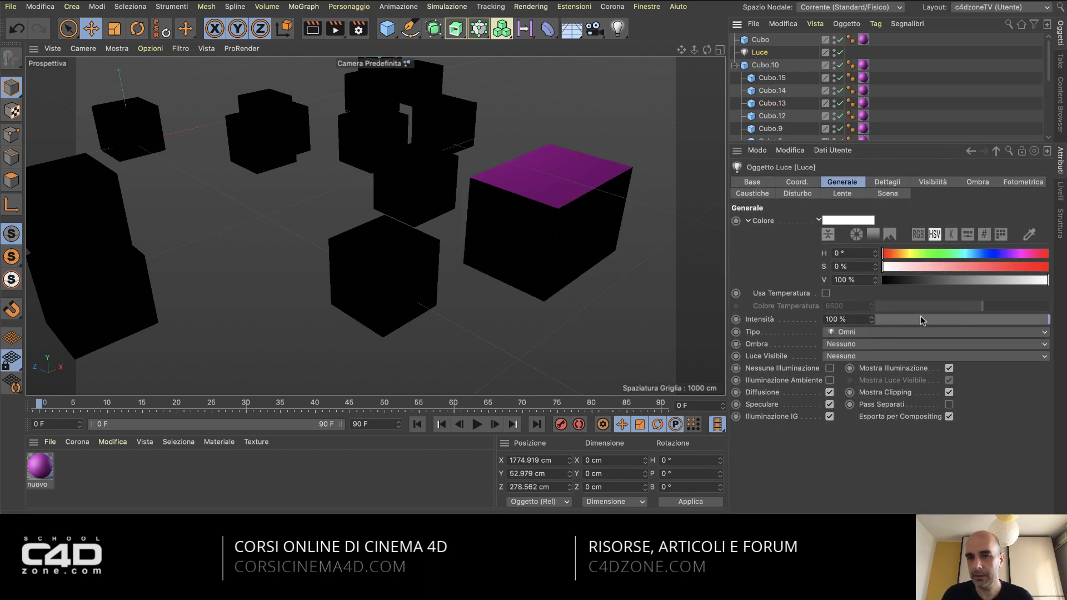
drag(920, 321, 950, 321)
click(934, 184)
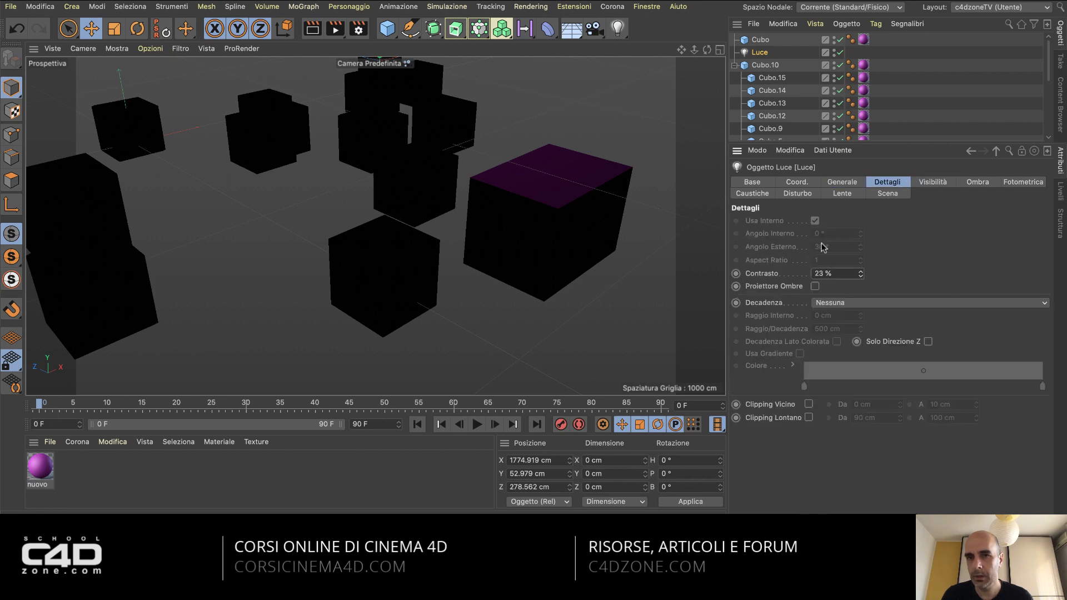
Reselect Cubo.13 and make it 545.8 cm tall and 473.8 cm deep.
click(770, 104)
drag(851, 225, 849, 240)
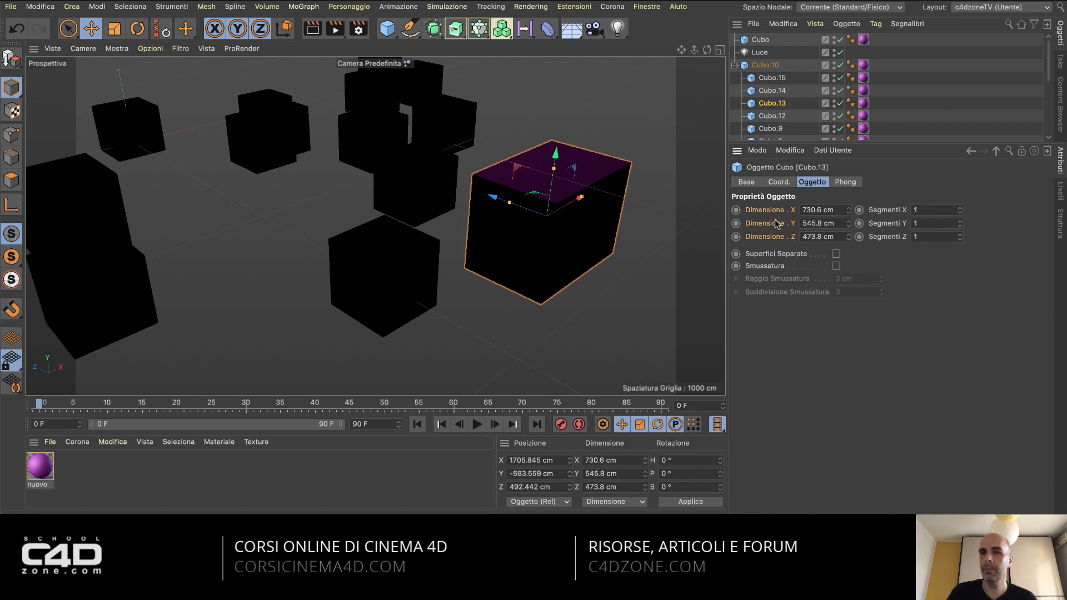
drag(766, 209, 802, 247)
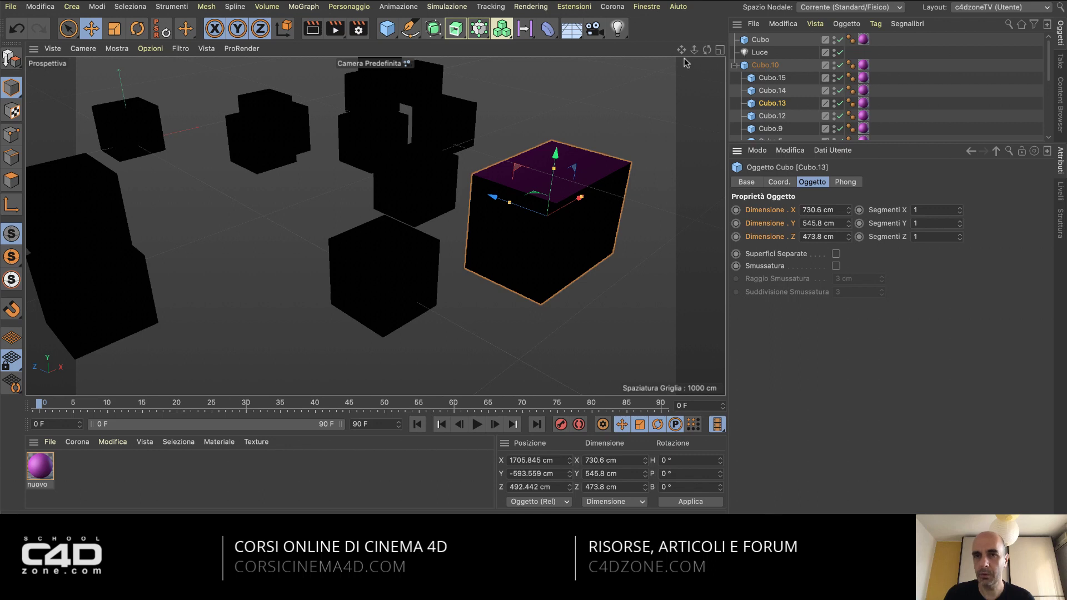
drag(681, 50, 670, 67)
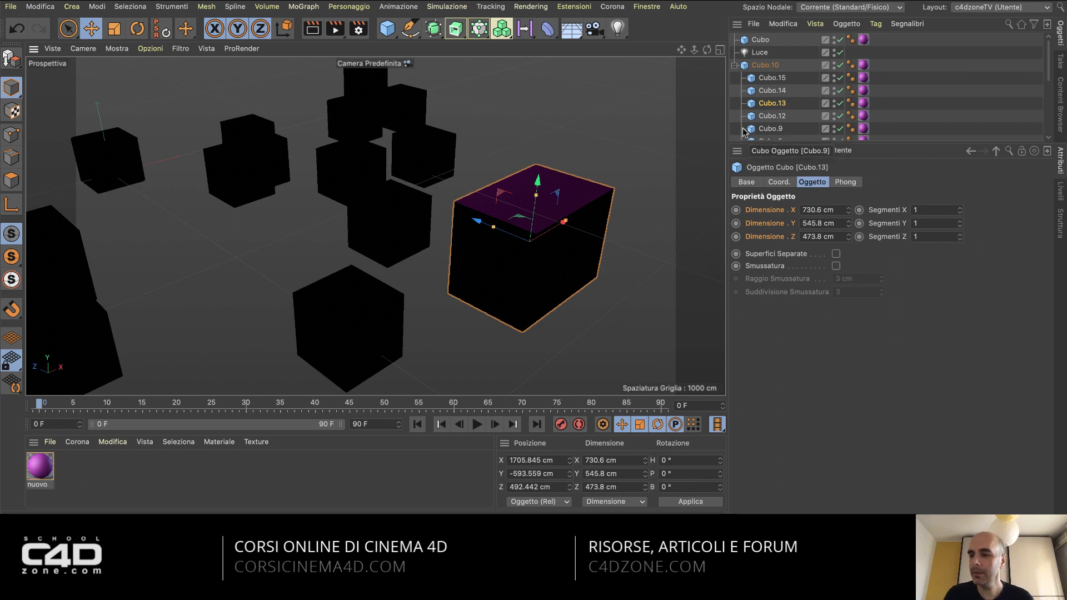
Reset Cubo.13 to 200 cm on every axis after a trial stretch, and bring up Render Settings.
right_click(848, 210)
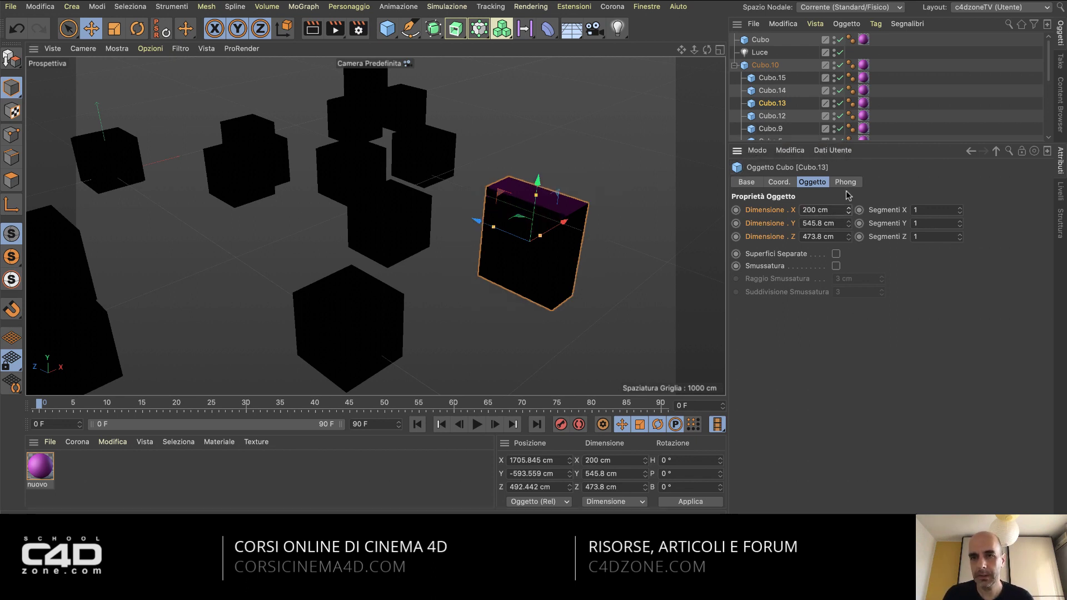
right_click(848, 222)
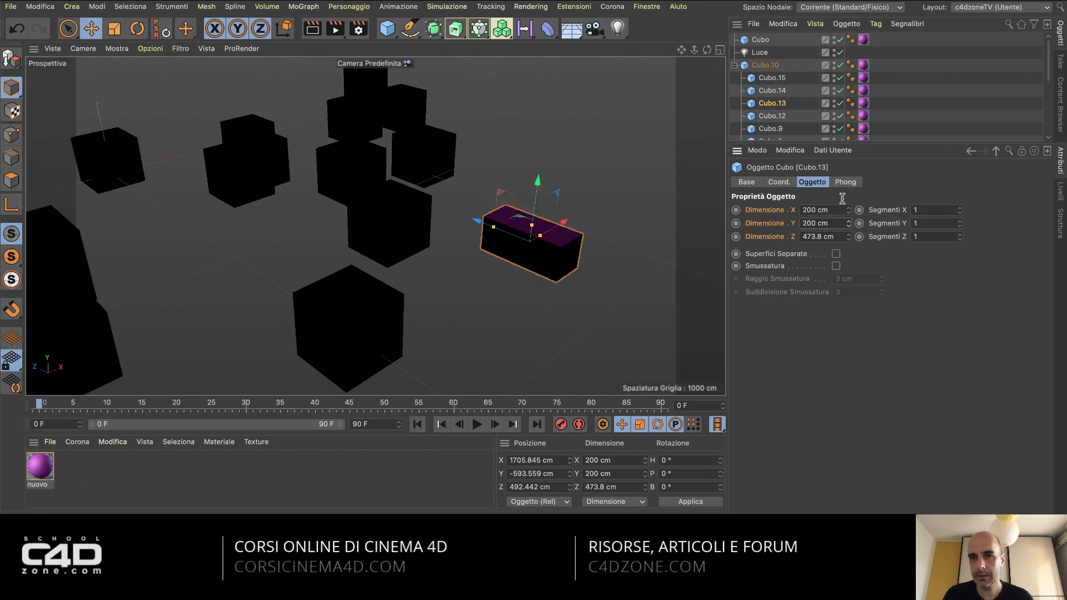
right_click(847, 236)
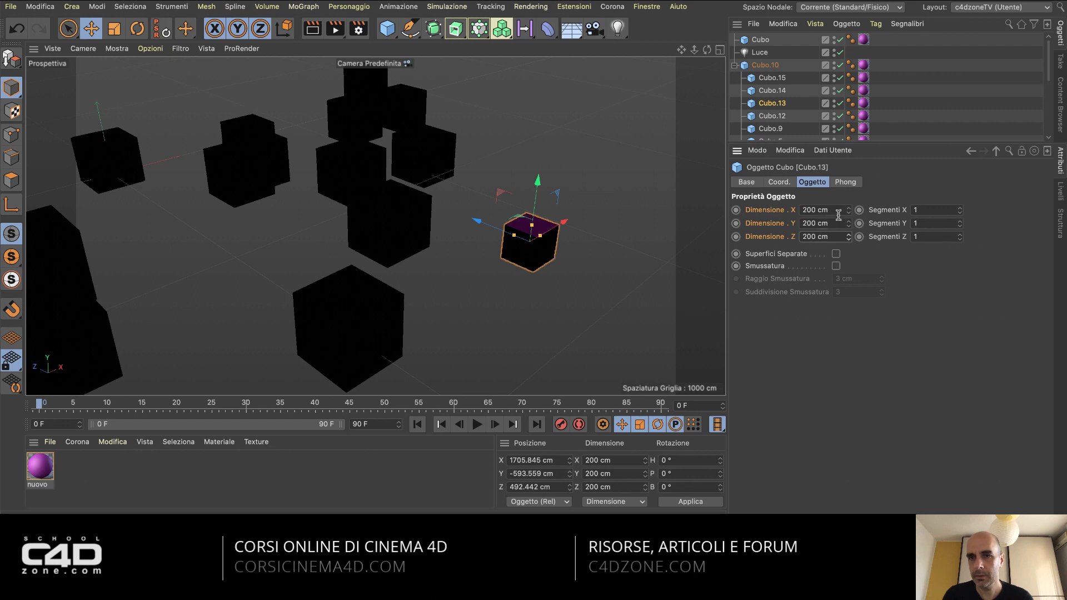
drag(849, 211, 895, 314)
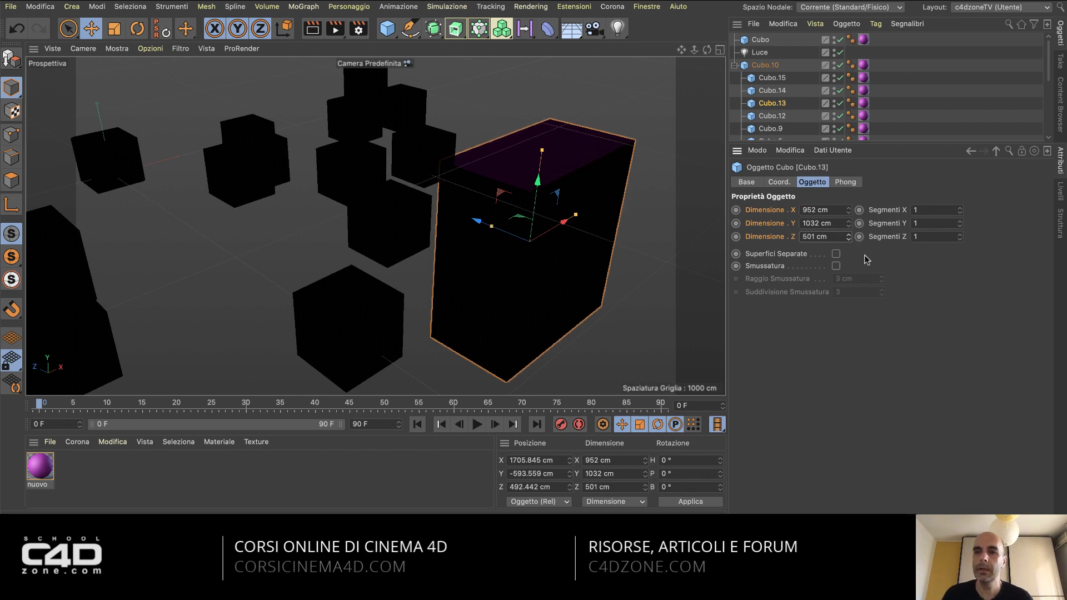
right_click(849, 211)
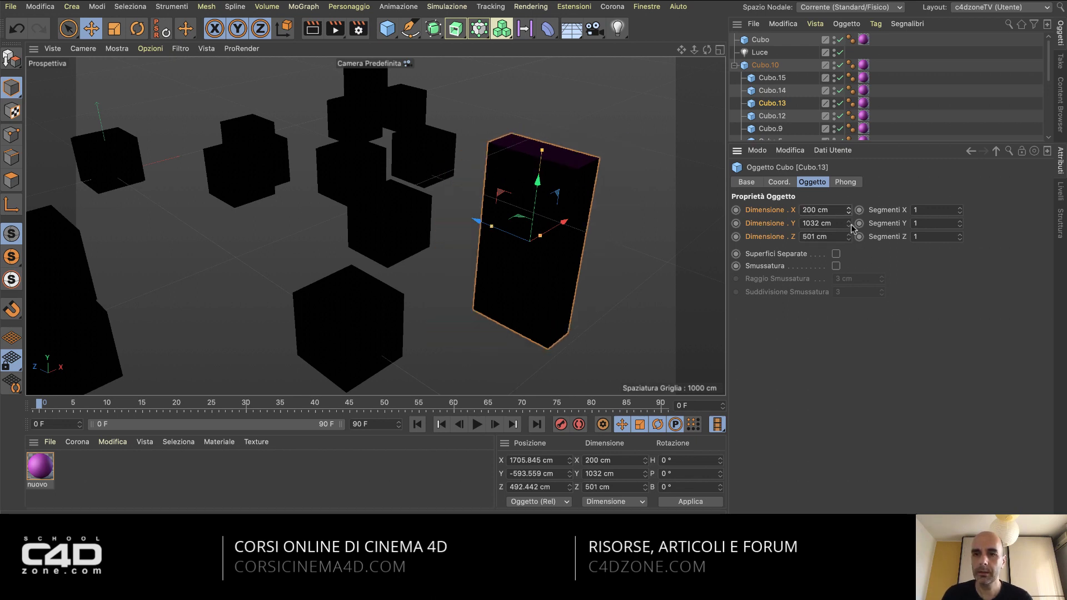
right_click(848, 238)
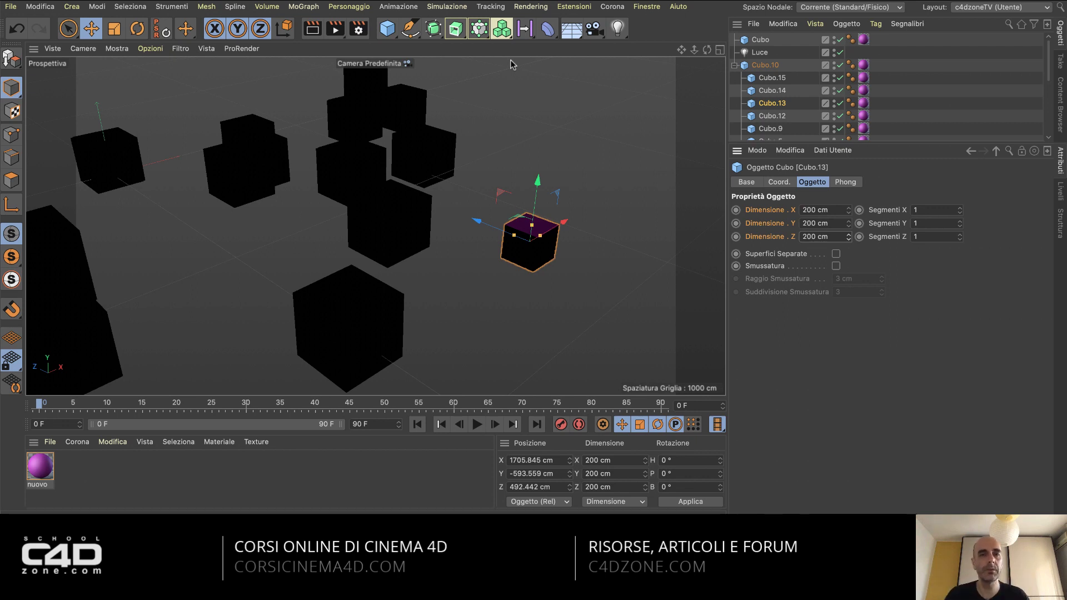
click(358, 32)
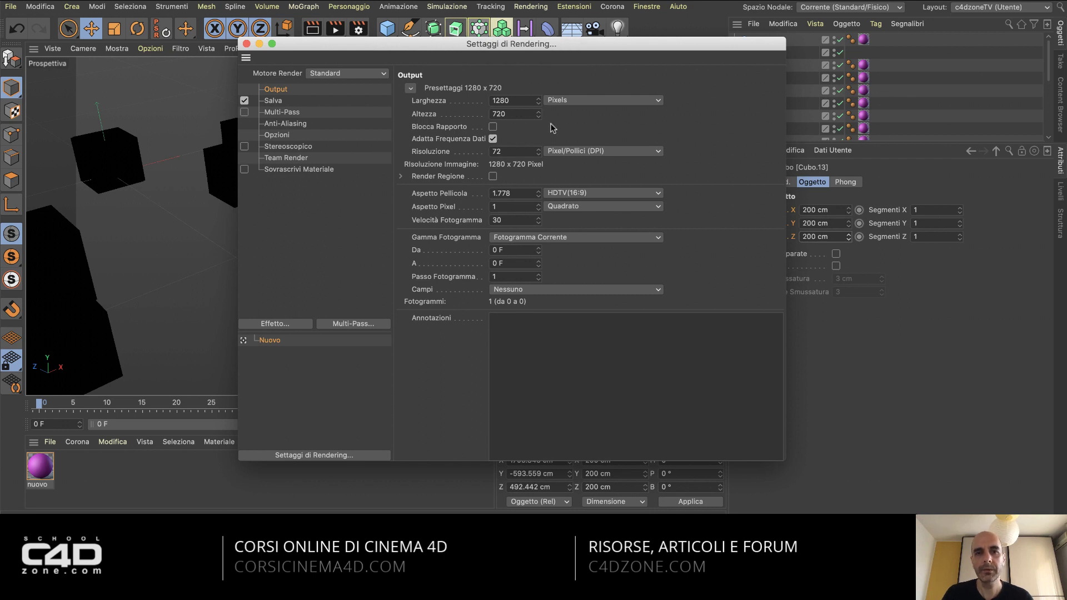
Try other output width, frame rate and DPI values, then restore 1280 px, 72 DPI and 30 fps.
mouse_move(538, 101)
mouse_down()
mouse_move(550, 101)
mouse_move(540, 120)
mouse_up()
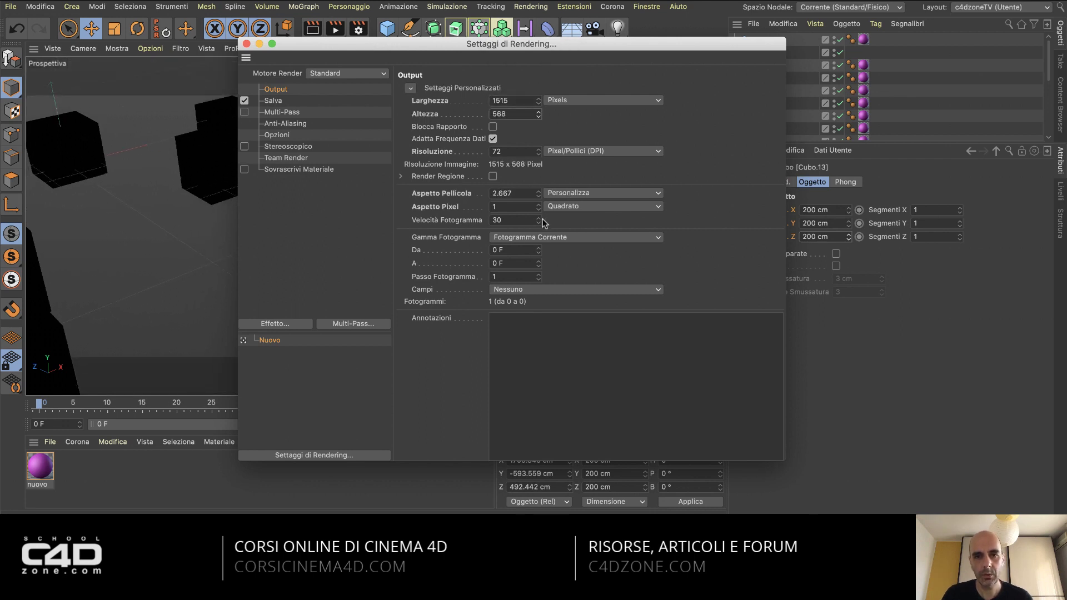
drag(539, 220, 539, 255)
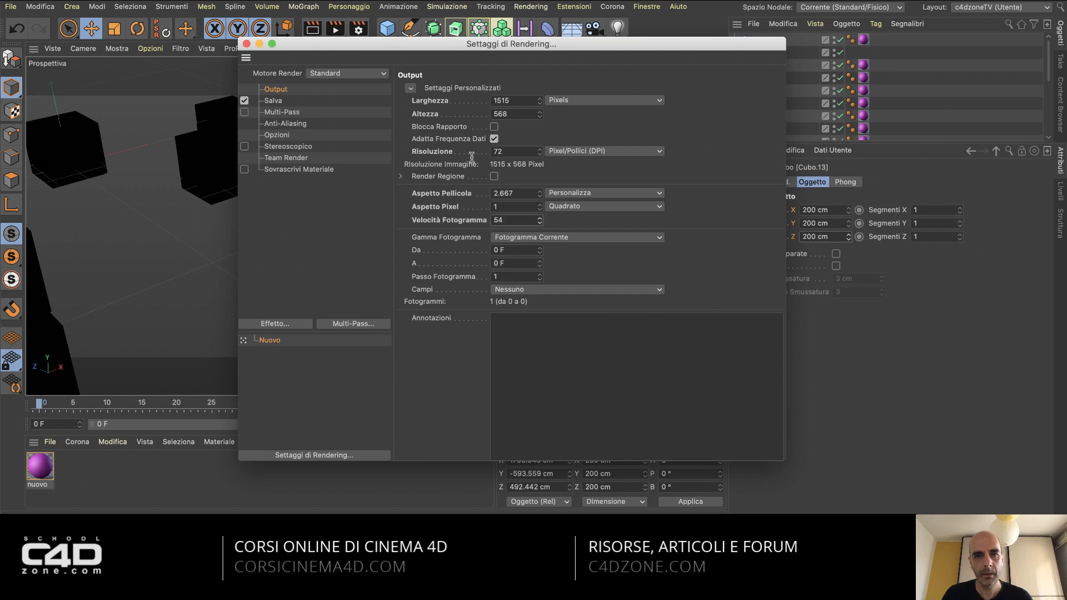
drag(539, 152, 654, 139)
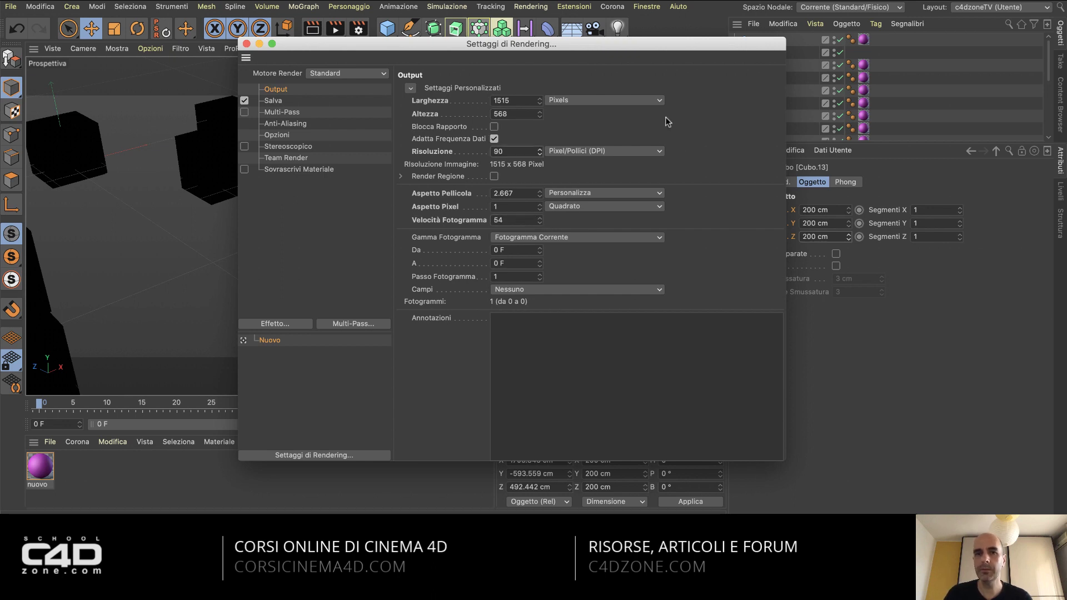
drag(539, 100, 570, 167)
right_click(542, 154)
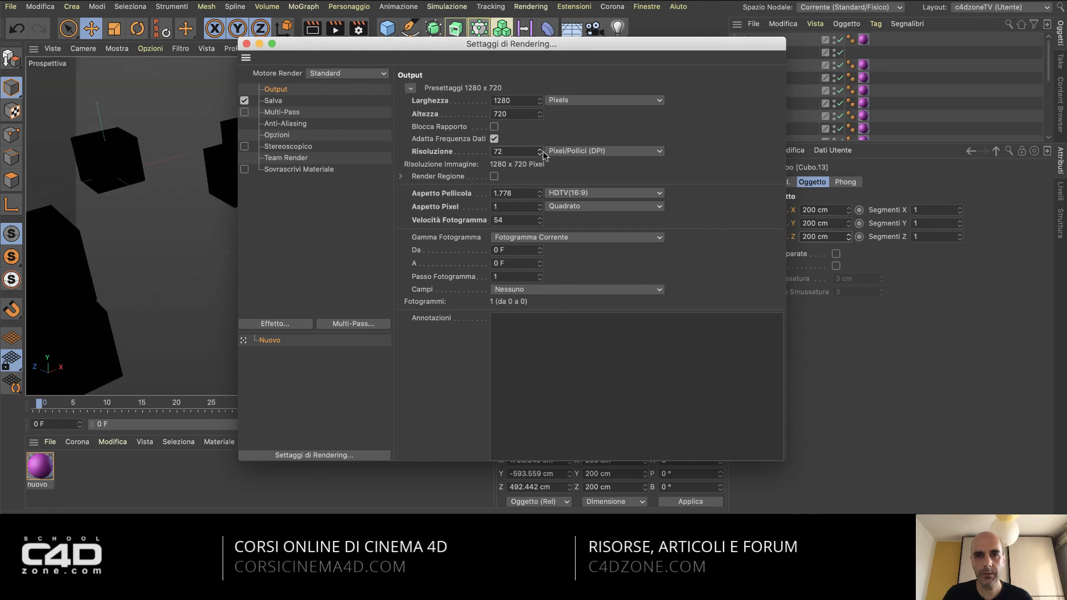
right_click(538, 222)
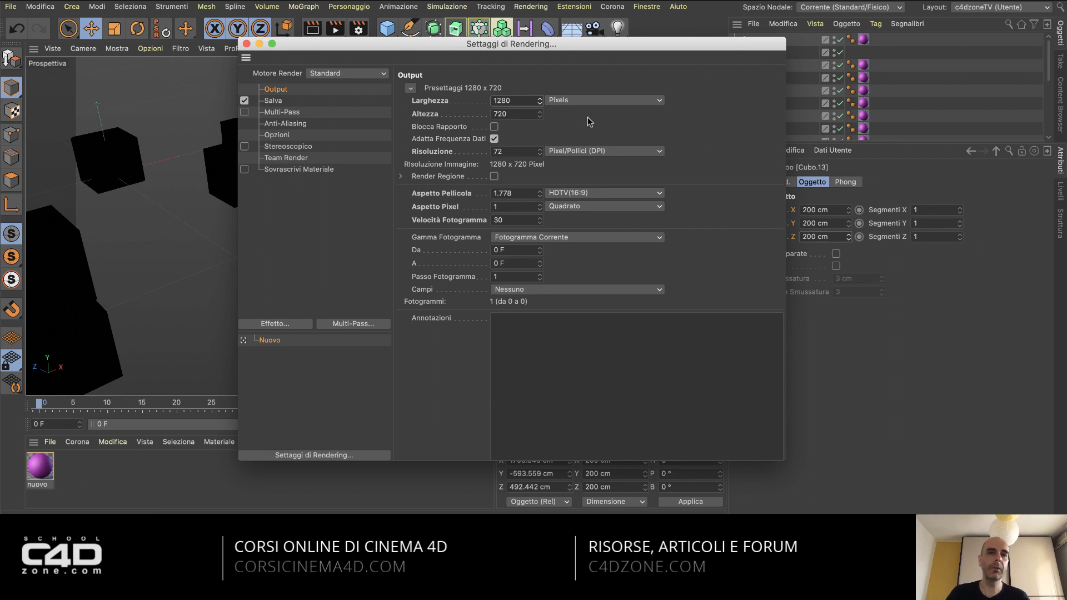
click(246, 44)
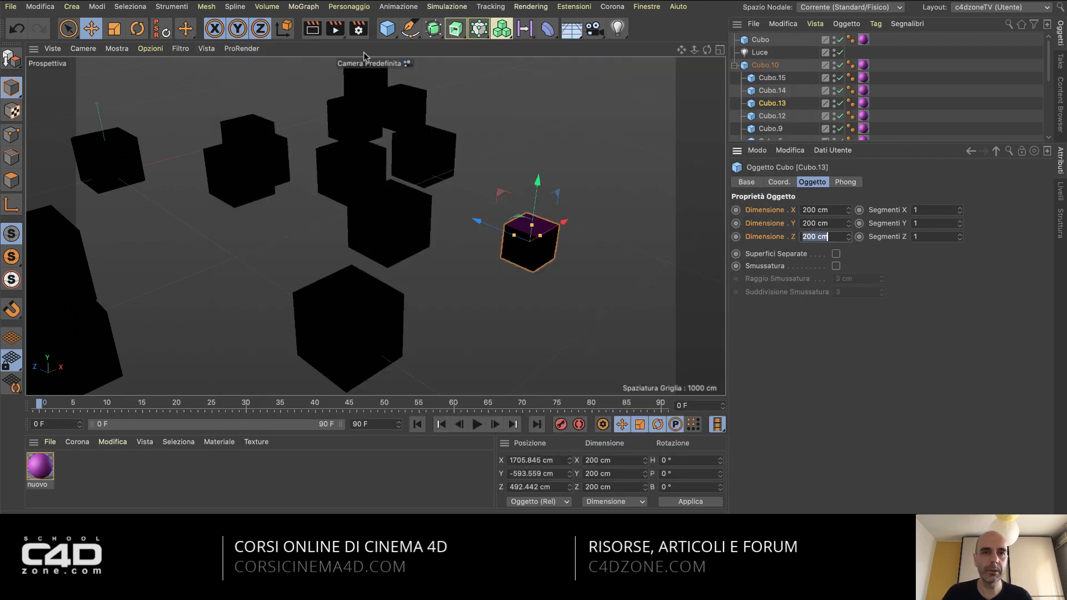